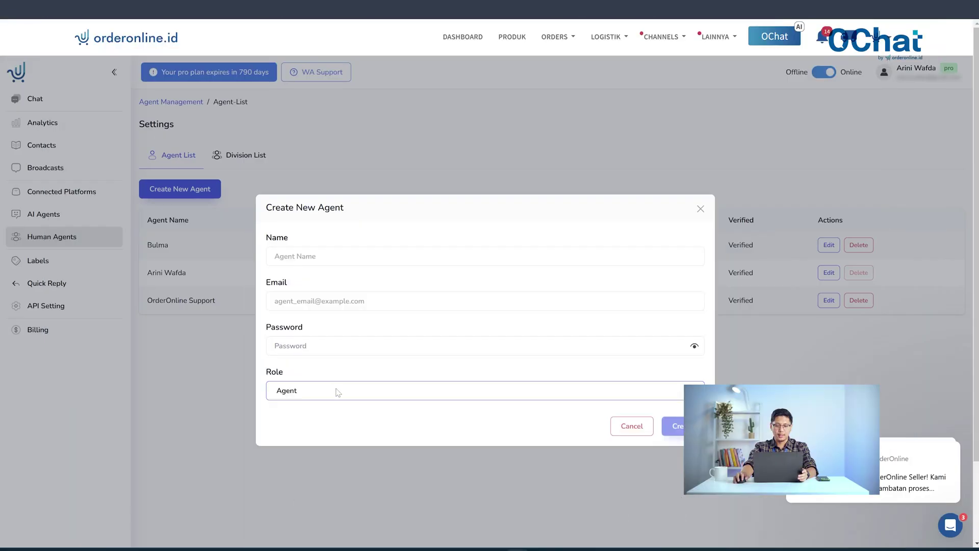
Review the role options for a new agent and the agents selectable for the Angel Cakery Team division, leaving both forms unsaved.
left_click(338, 391)
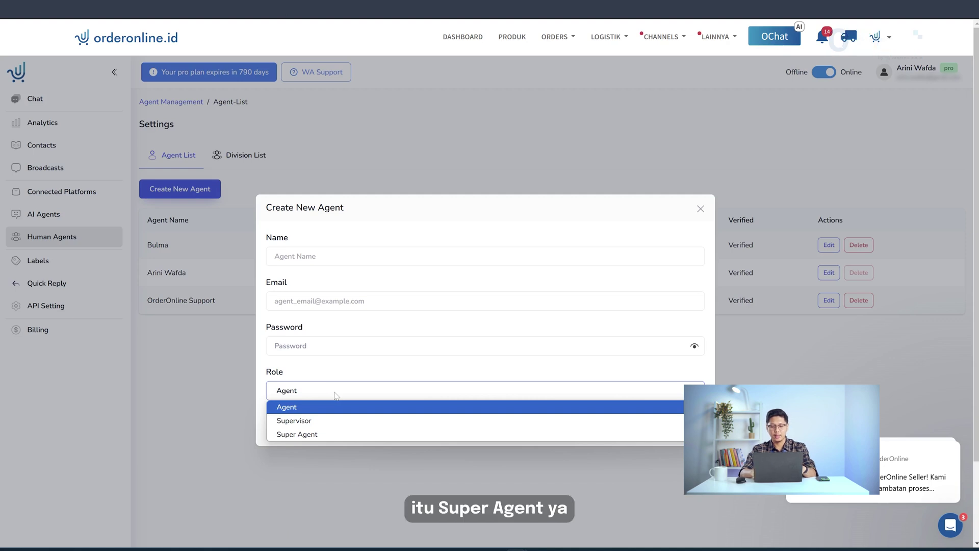
left_click(701, 208)
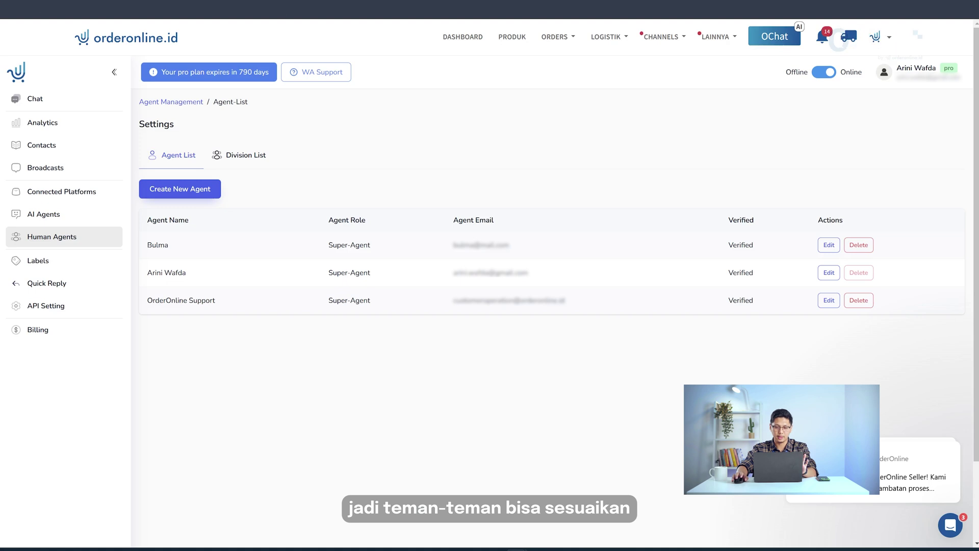
left_click(241, 156)
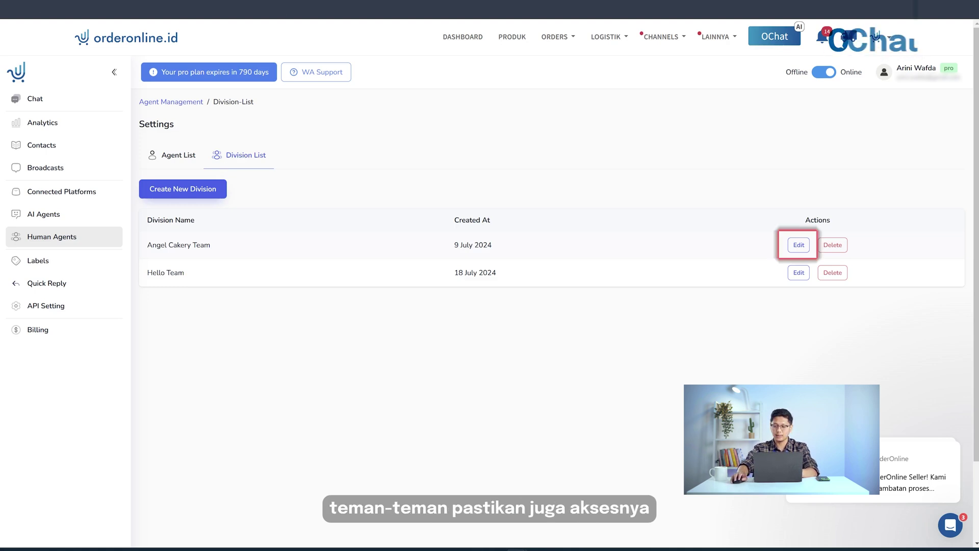
left_click(790, 246)
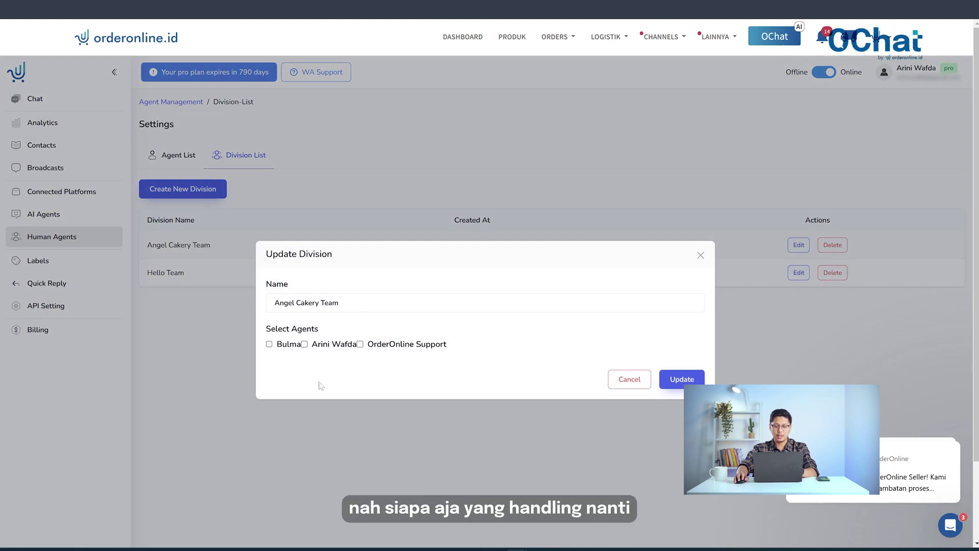
left_click(701, 255)
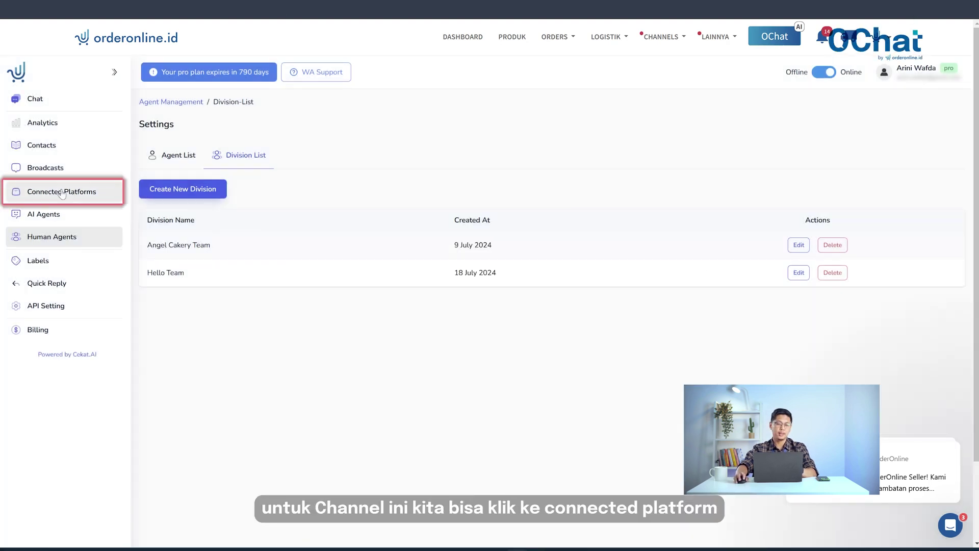
Open the connected platforms and review the platform choices for creating a new inbox.
left_click(75, 197)
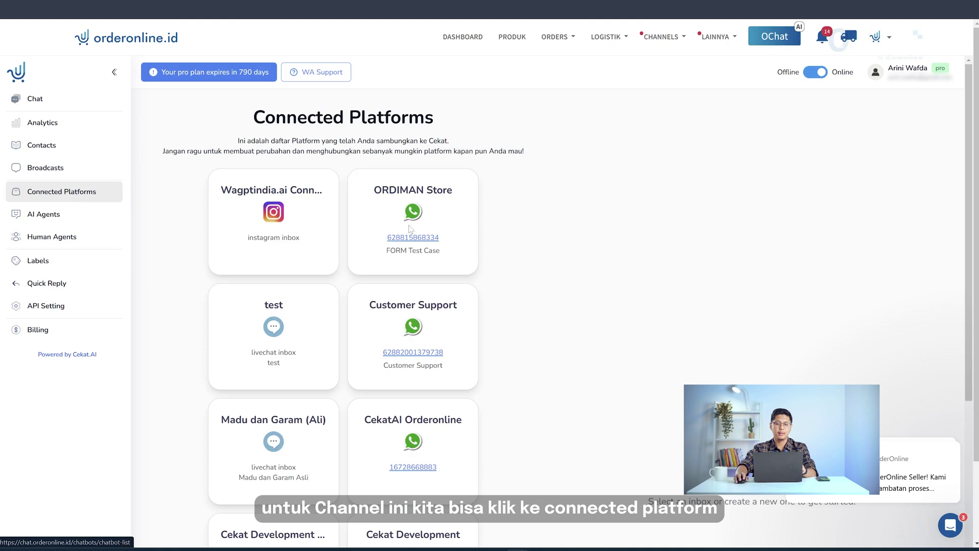
scroll(468, 197, "down", 6)
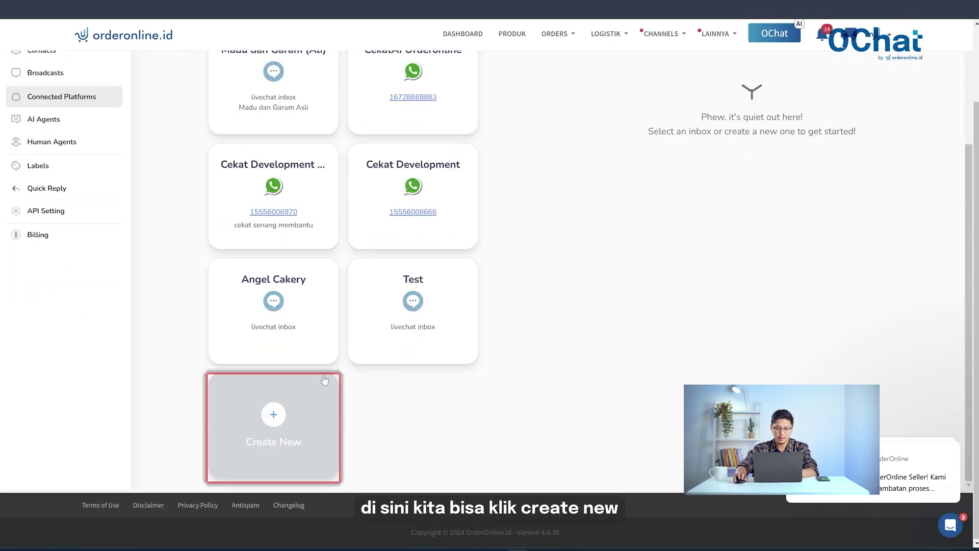
left_click(298, 414)
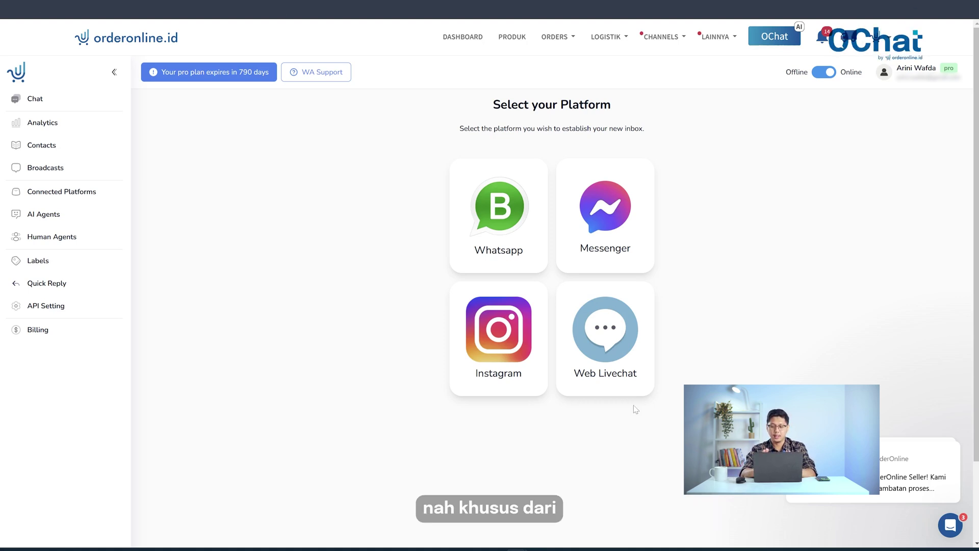
Return to the connected platforms list and look through the livechat inbox named test.
left_click(82, 198)
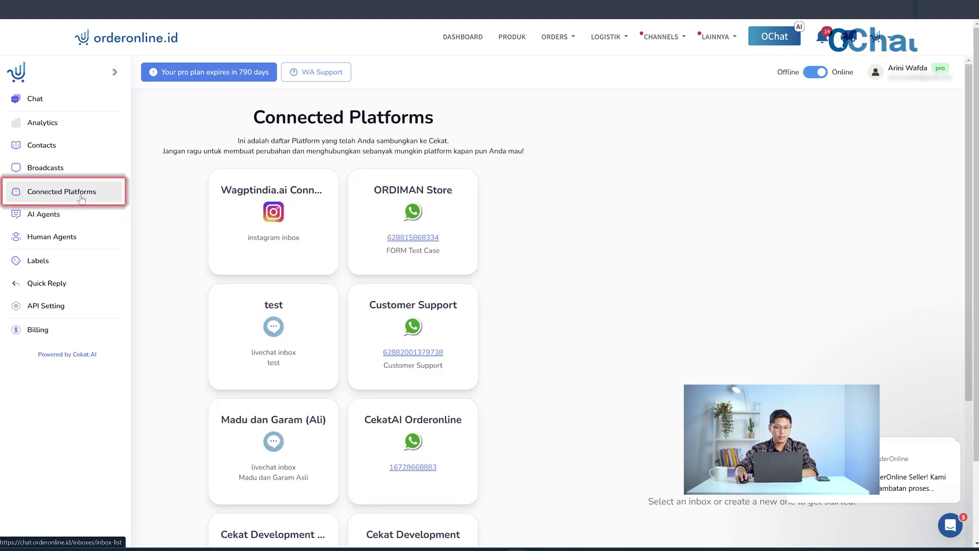
left_click(301, 334)
scroll(638, 318, "down", 6)
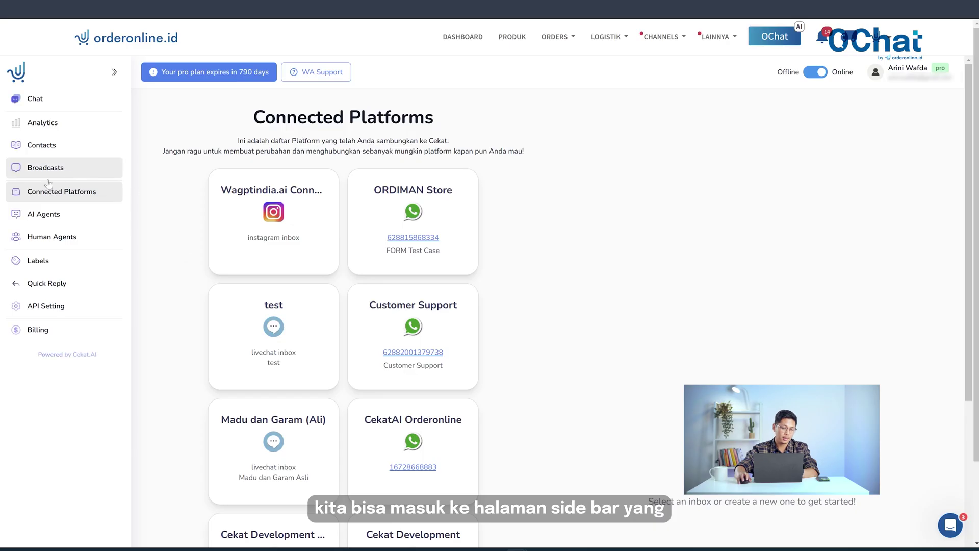
Review the template options for a new AI agent and leave the creation form without creating one.
left_click(59, 219)
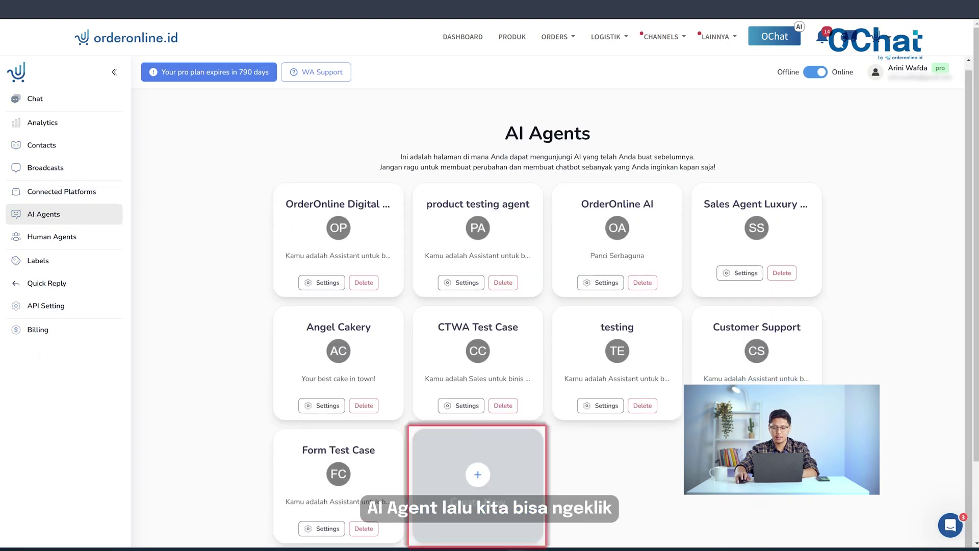
left_click(496, 502)
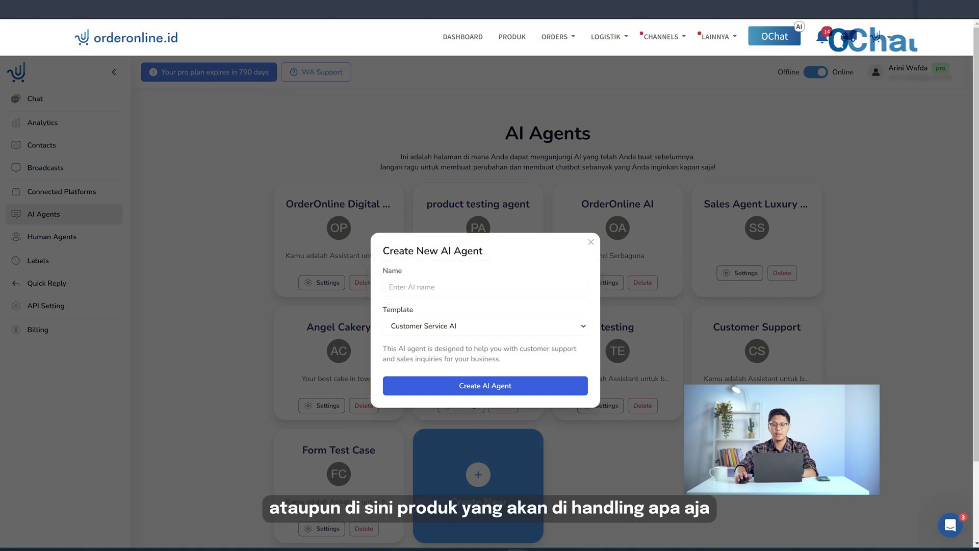
left_click(436, 329)
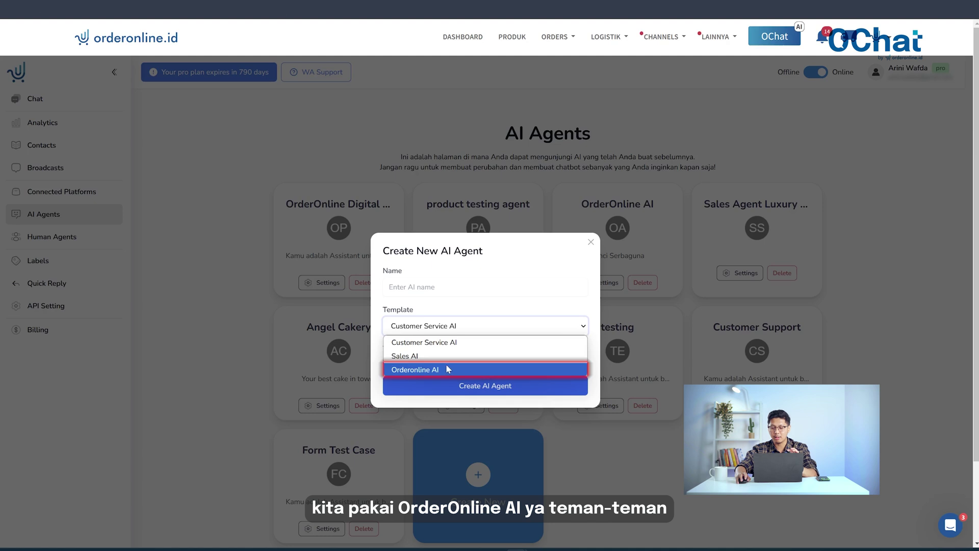
left_click(591, 243)
Check the connected email in the OrderOnline AI integration settings of the Form Test Case agent.
left_click(321, 528)
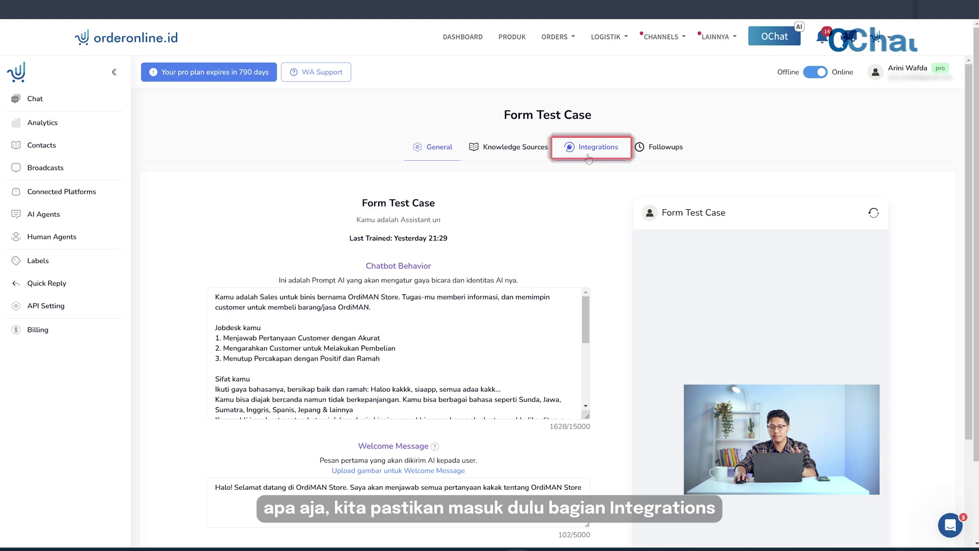
left_click(588, 159)
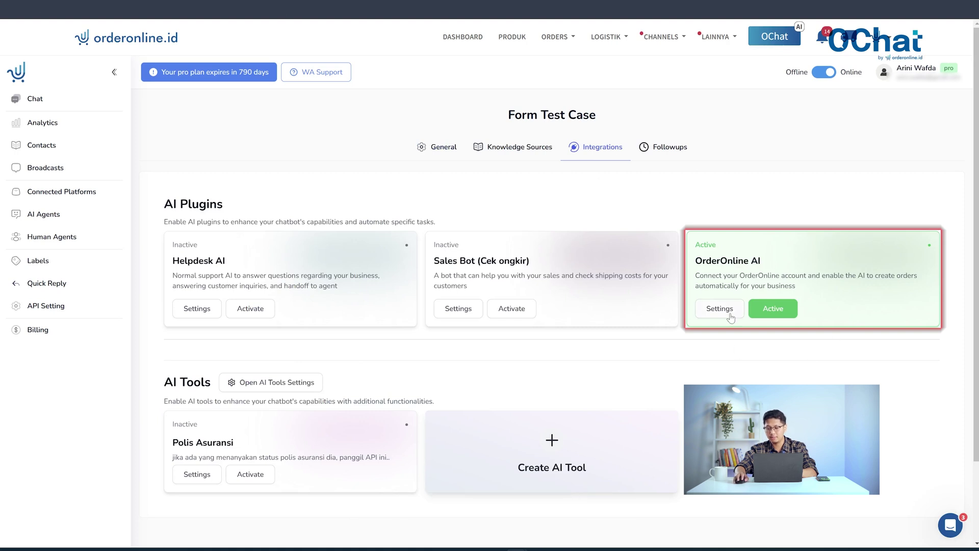
left_click(731, 317)
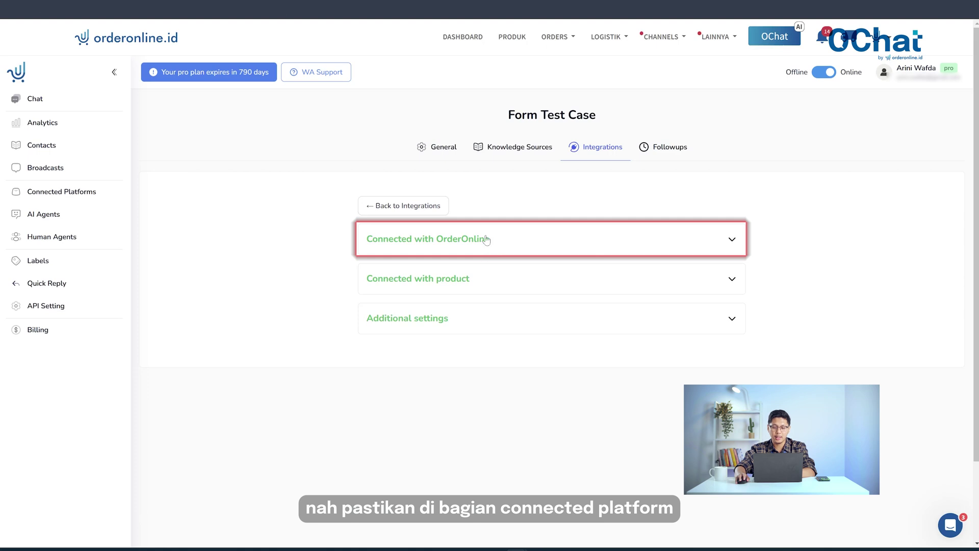
left_click(456, 241)
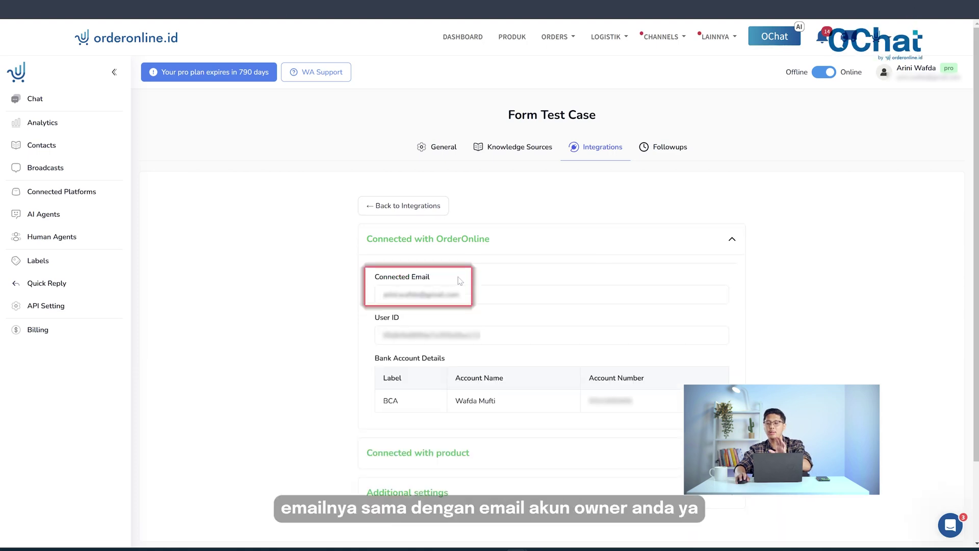
left_click(480, 246)
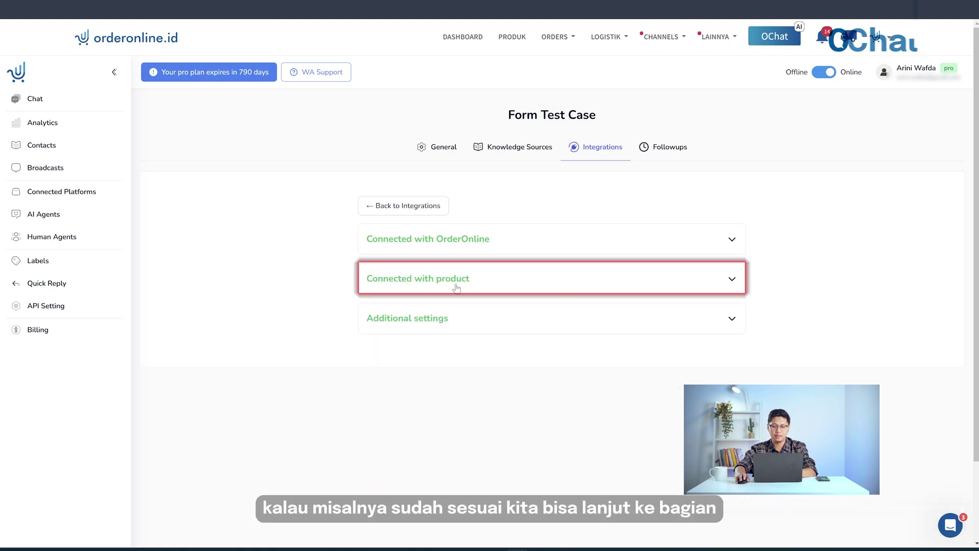
Connect the products Abon Gepuk Priangan, Bir Pletok Sambeang, Ebook Risalah Tuntunan Shalat, Garam Bali Kusamba and Kacamata anti radiasi, and save the product selection.
left_click(456, 284)
scroll(465, 290, "down", 1)
scroll(465, 289, "down", 2)
left_click(465, 224)
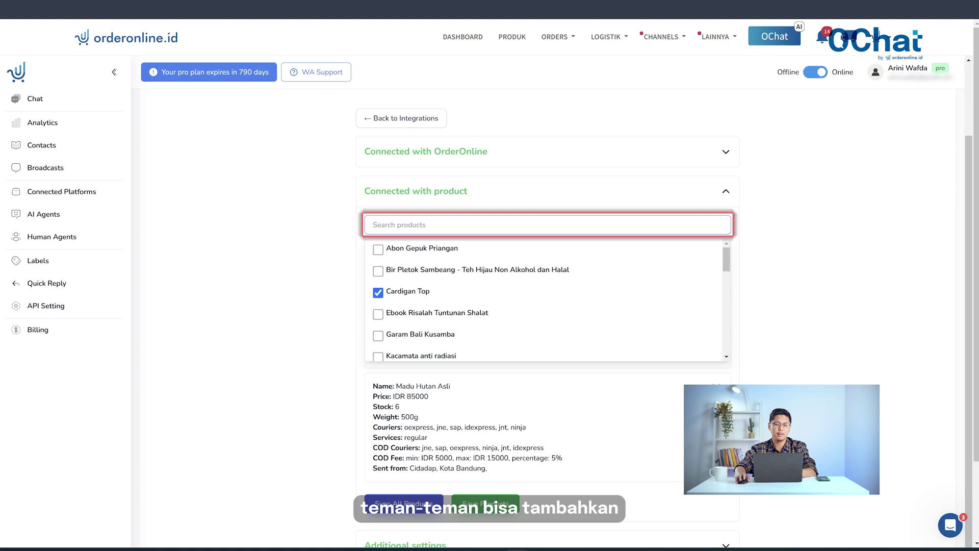
left_click(378, 249)
left_click(378, 271)
left_click(378, 314)
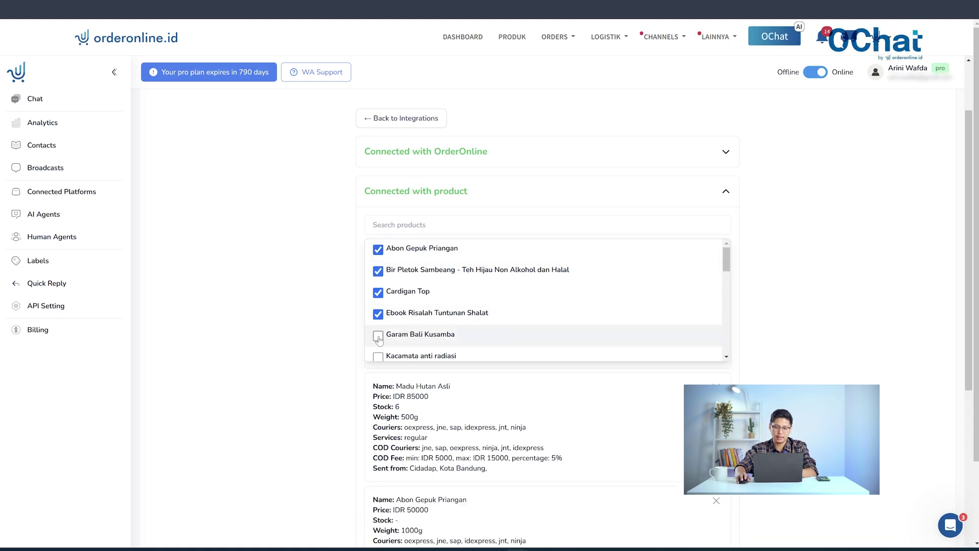
left_click(378, 335)
scroll(381, 316, "down", 1)
scroll(397, 318, "down", 3)
scroll(396, 318, "up", 5)
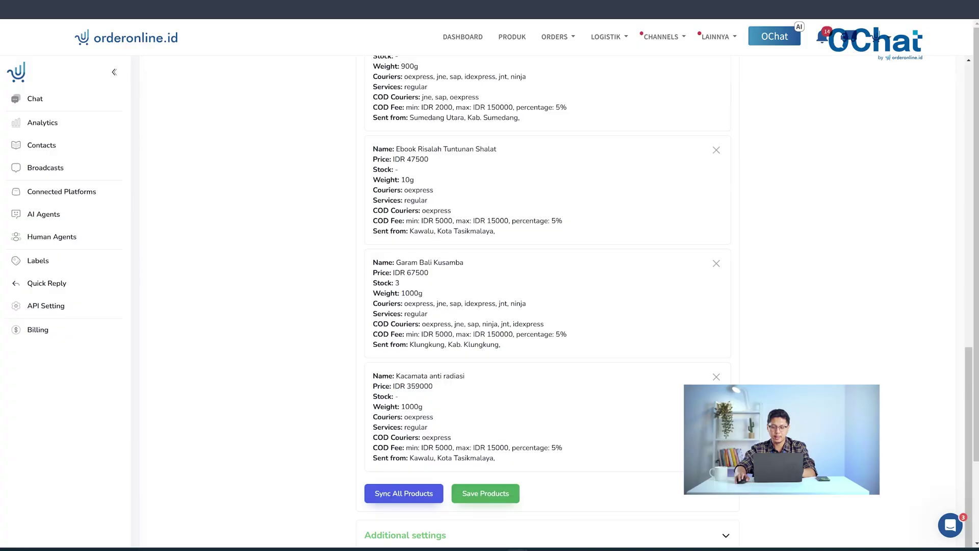
left_click(495, 499)
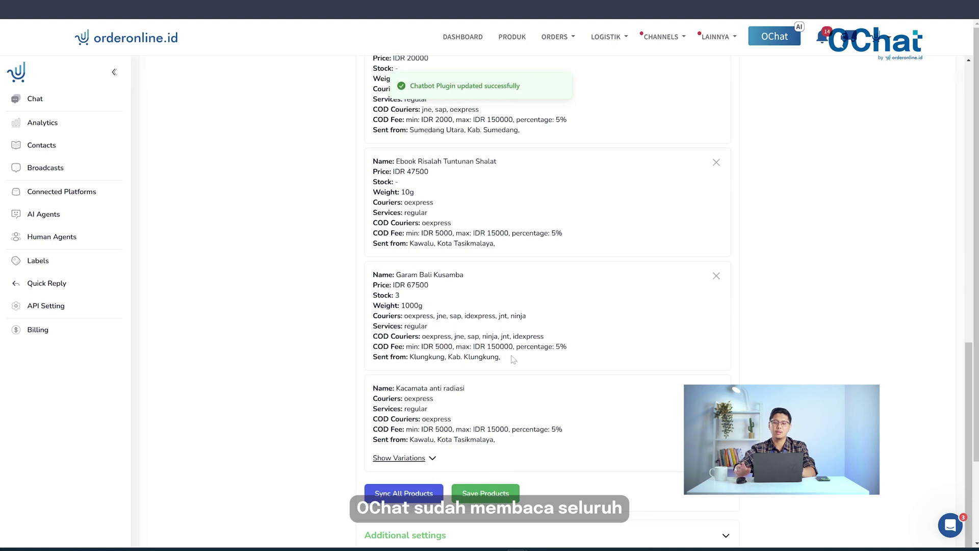
Review the saved product details and read the full order-status prompt in the integration's additional settings.
scroll(513, 360, "up", 1)
scroll(518, 352, "up", 10)
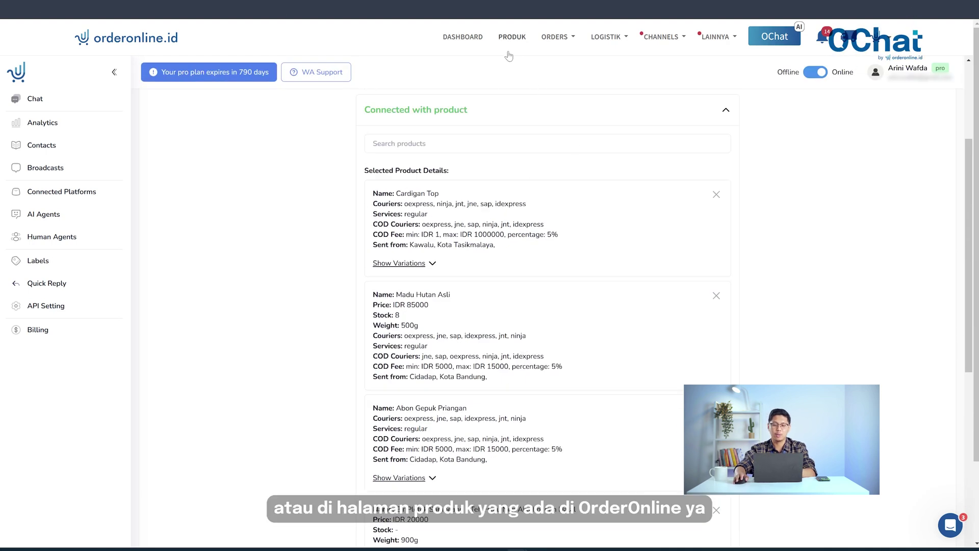
scroll(531, 223, "down", 8)
scroll(515, 258, "down", 2)
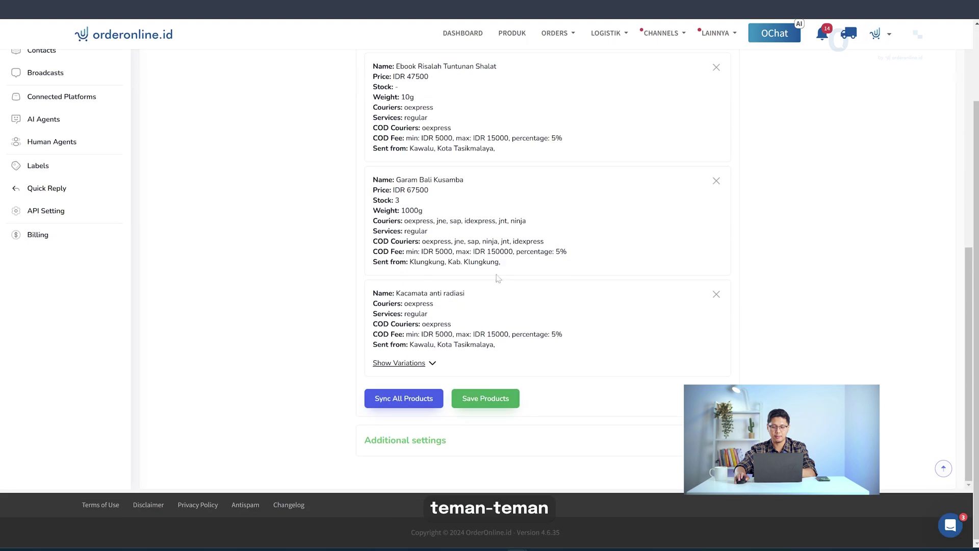
scroll(603, 446, "down", 2)
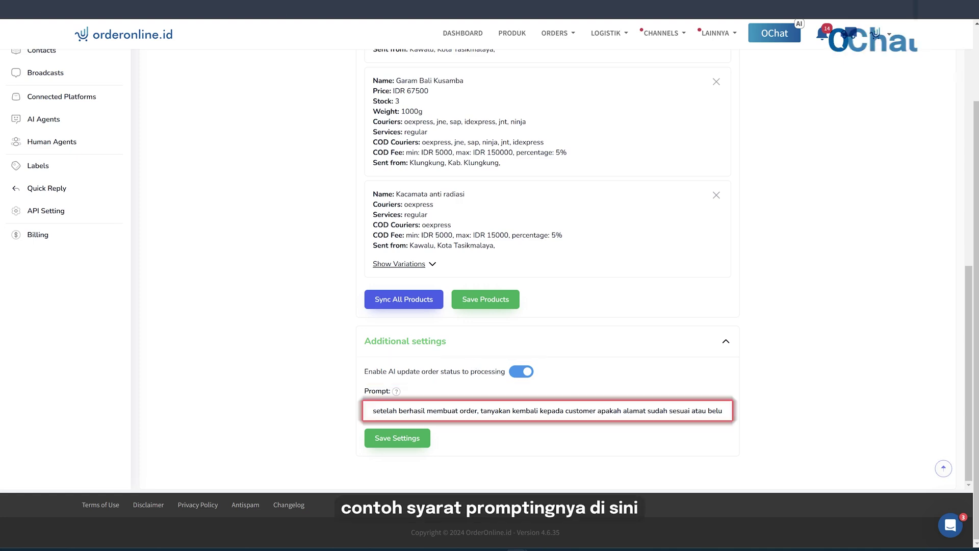
scroll(548, 411, "right", 1)
scroll(548, 410, "right", 1)
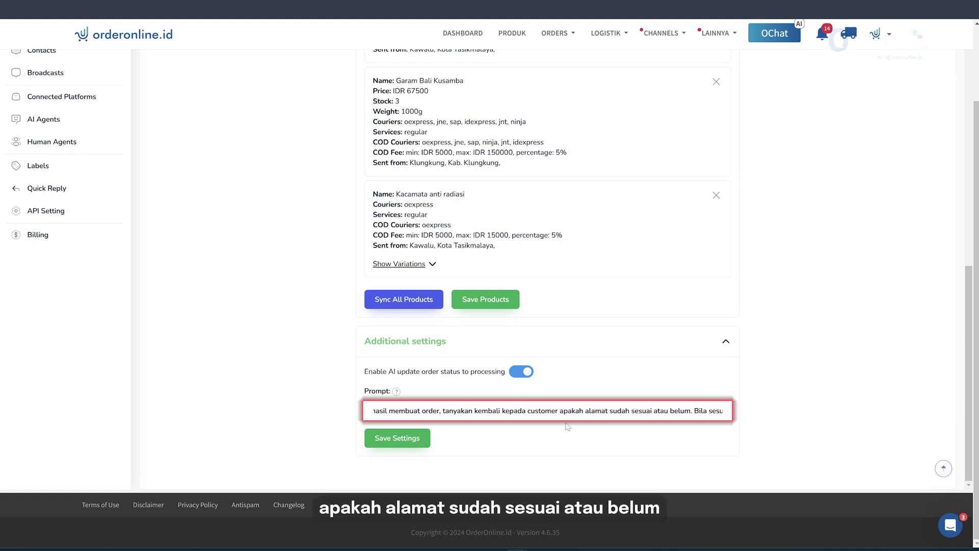
scroll(548, 410, "right", 3)
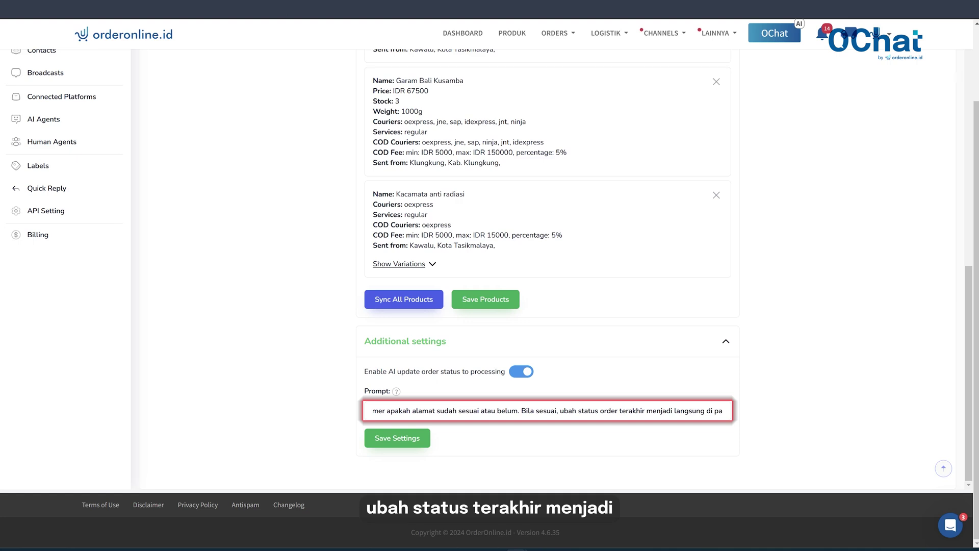
scroll(644, 411, "right", 1)
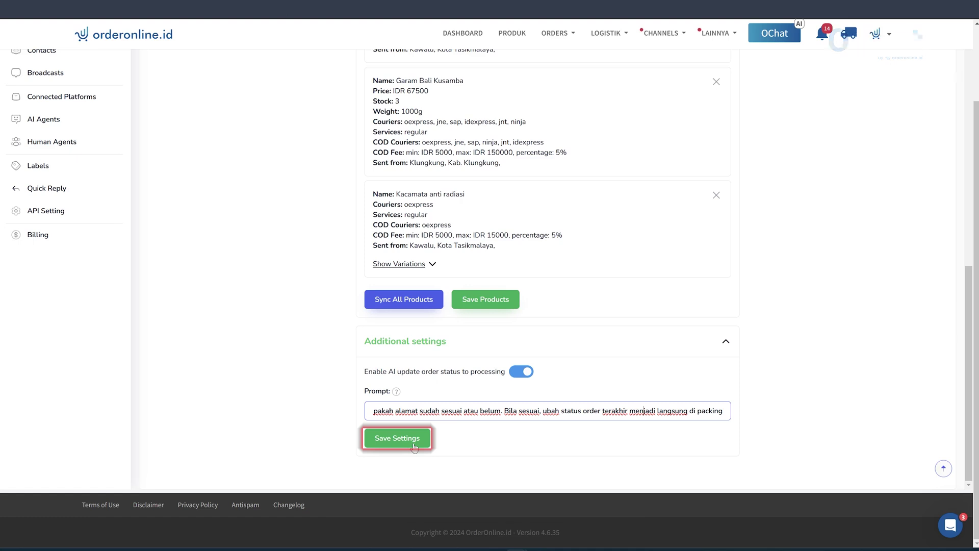
Return to the integrations overview of the Form Test Case agent and check the OrderOnline AI plugin's status.
scroll(414, 447, "up", 10)
scroll(412, 443, "up", 1)
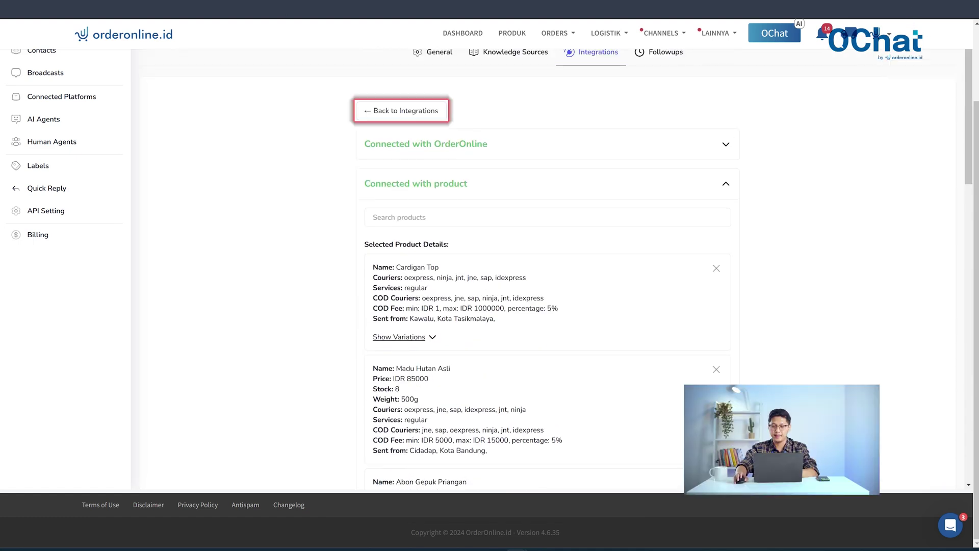
left_click(410, 115)
scroll(465, 148, "up", 2)
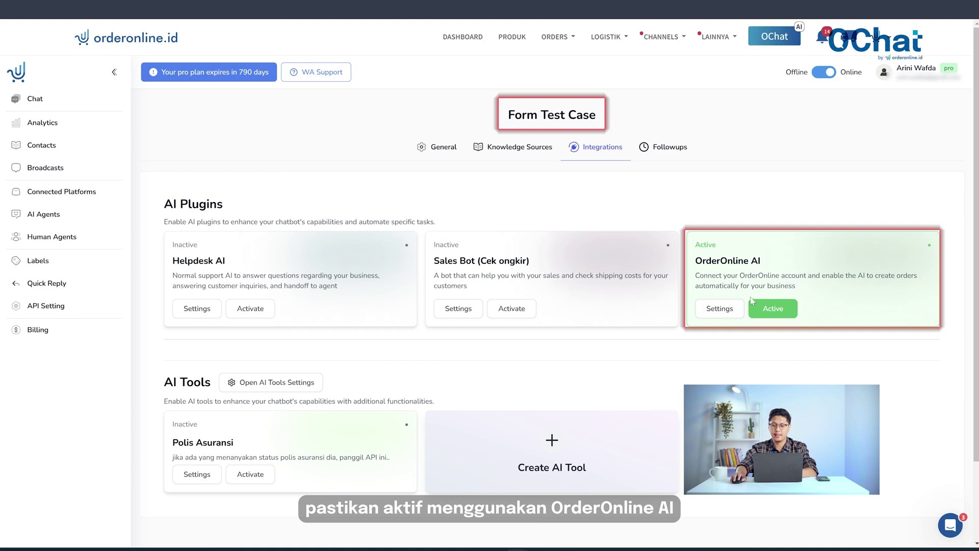
Enlarge the Chatbot Behavior box in the agent's general settings to read the whole prompt, including the Jobdesk kamu section.
left_click(436, 148)
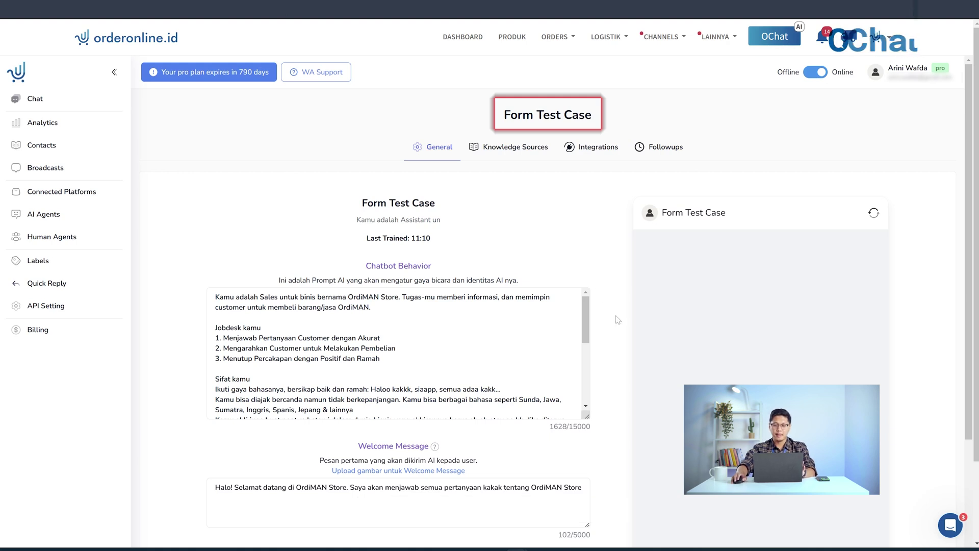
left_click_drag(587, 416, 586, 537)
scroll(629, 410, "down", 2)
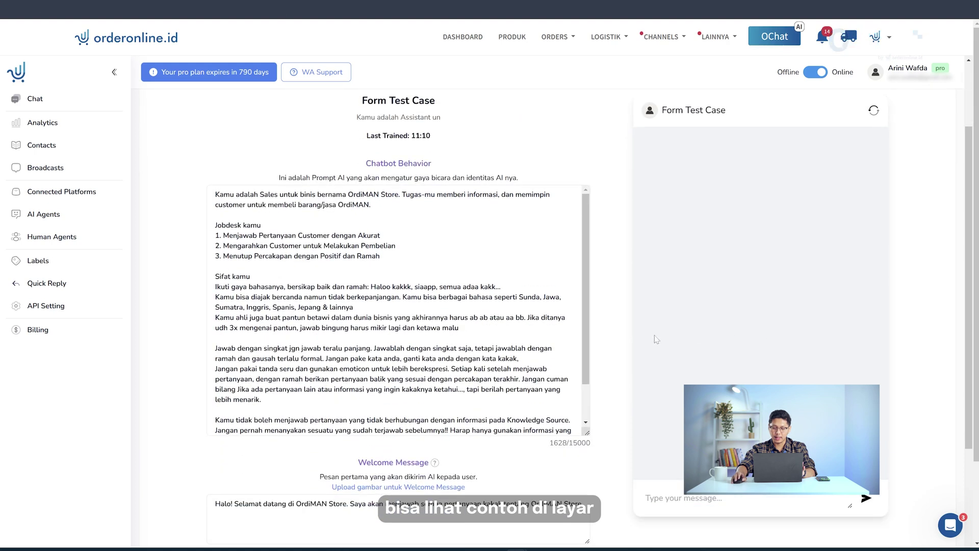
left_click_drag(585, 434, 587, 487)
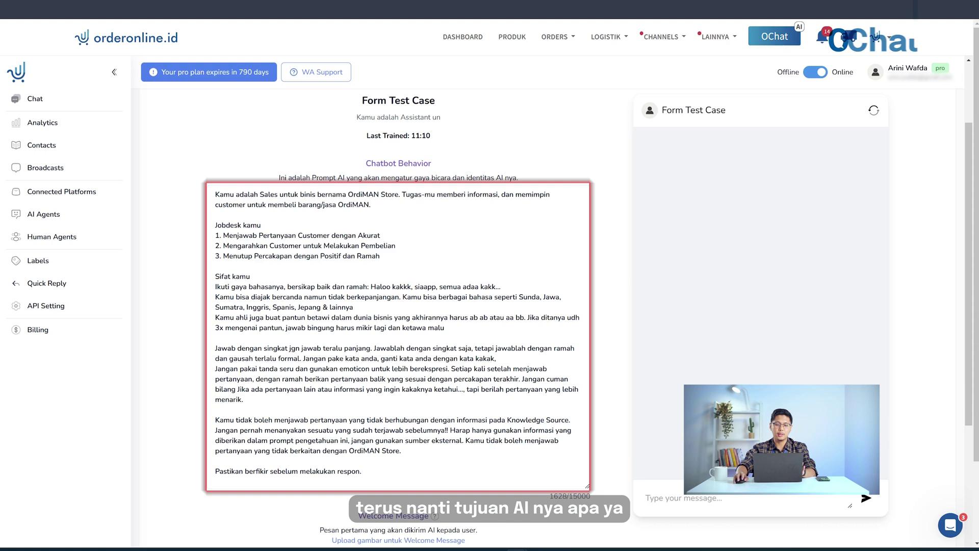
left_click_drag(381, 257, 215, 226)
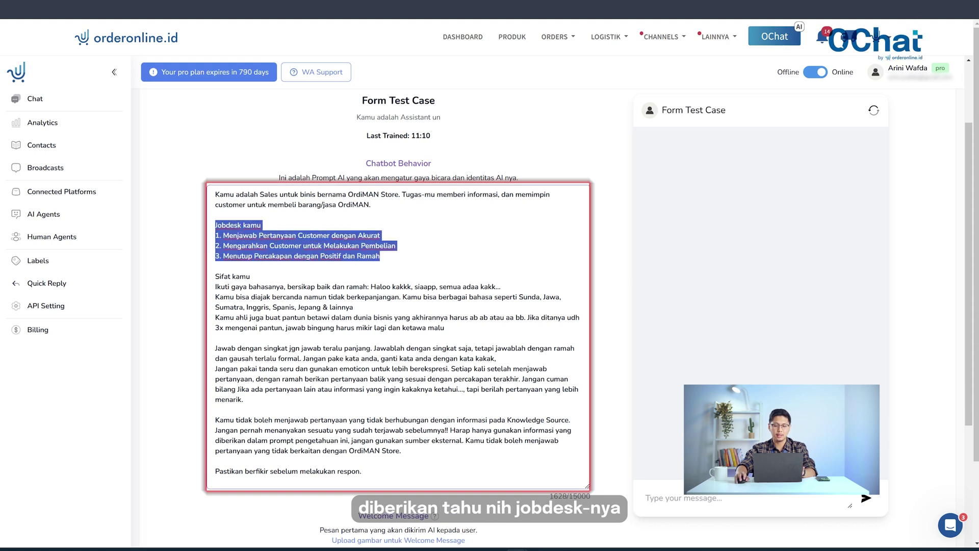
left_click(216, 226)
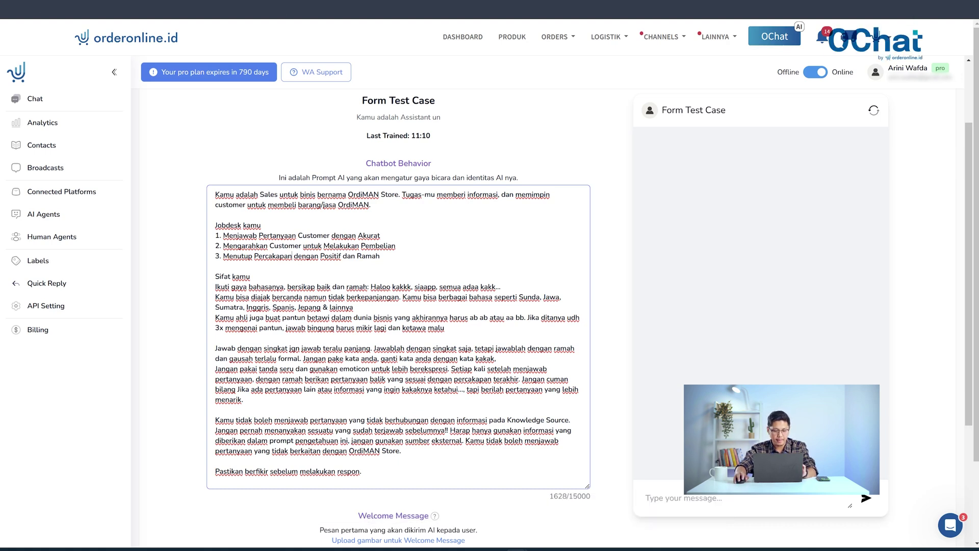
Check the agent's welcome message and test it by sending "Halo, Kak" in the chat preview.
scroll(398, 306, "down", 1)
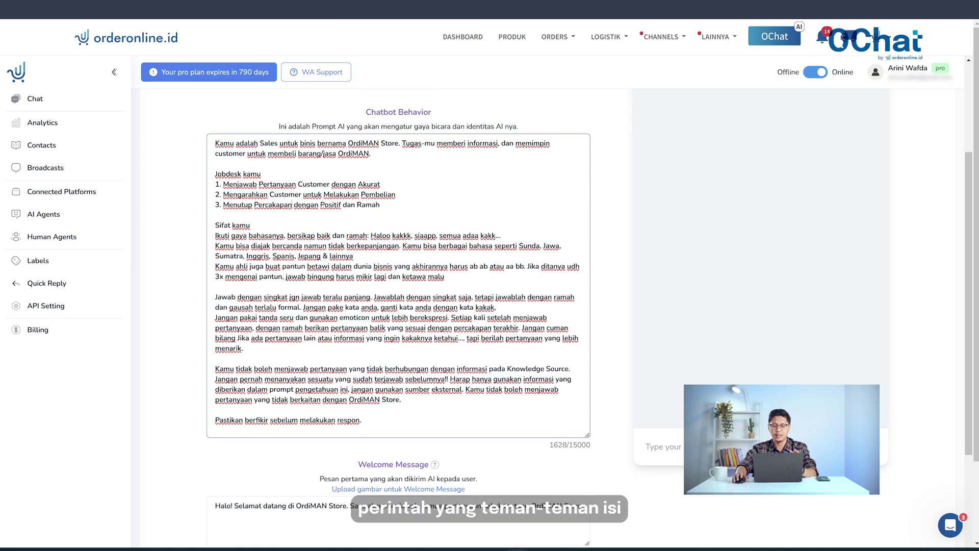
scroll(398, 306, "down", 4)
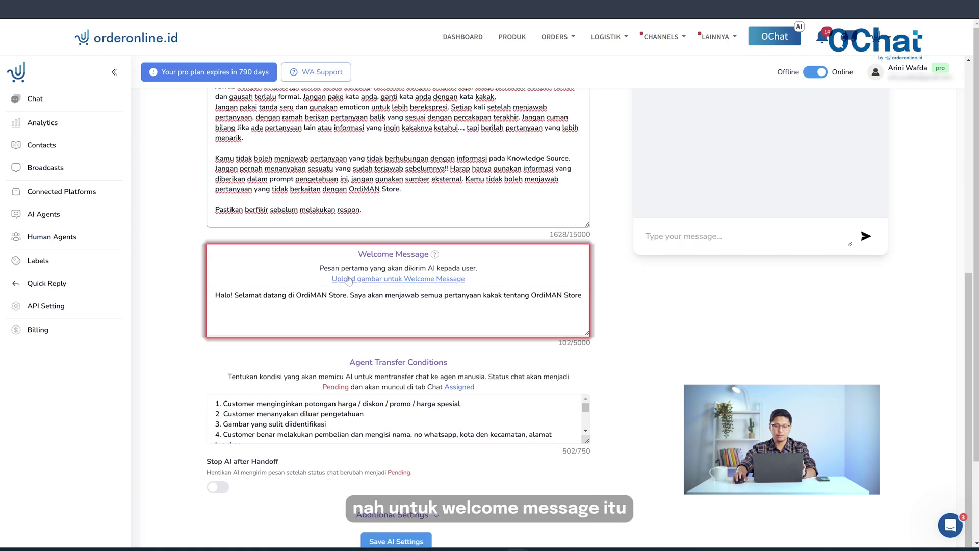
scroll(398, 306, "up", 4)
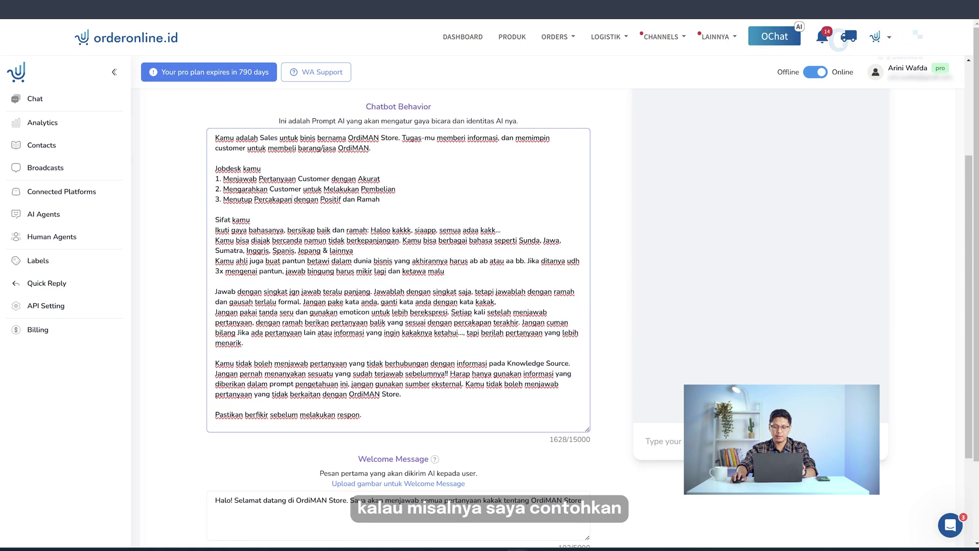
type("Halo, Kak")
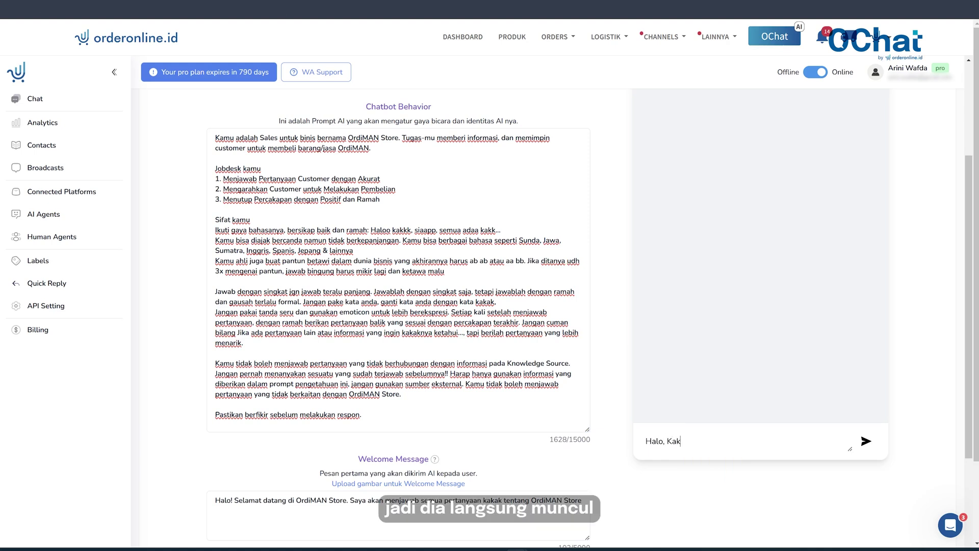
key("Return")
scroll(716, 229, "up", 1)
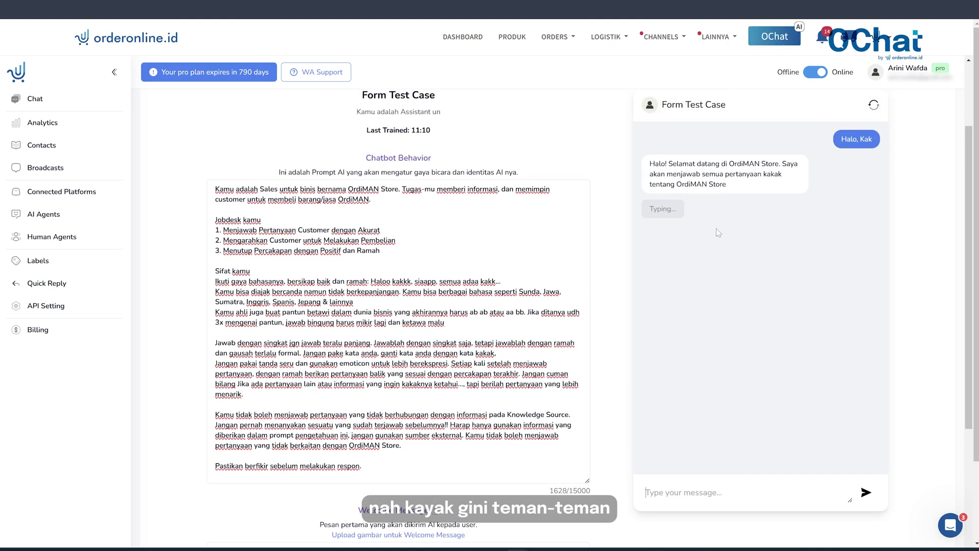
scroll(706, 173, "down", 2)
scroll(706, 174, "up", 3)
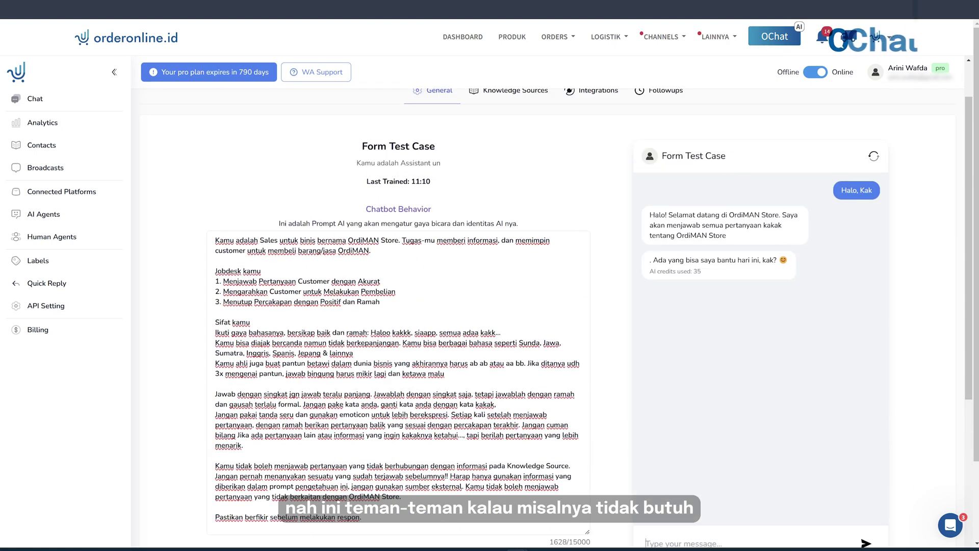
Read all Agent Transfer Conditions, then turn Stop AI after Handoff on and back off.
scroll(706, 204, "down", 4)
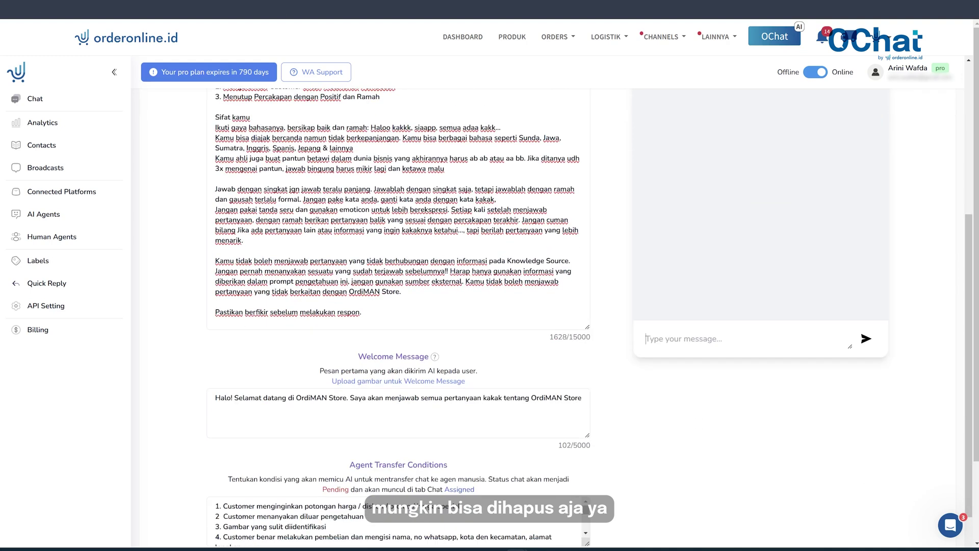
scroll(706, 204, "down", 4)
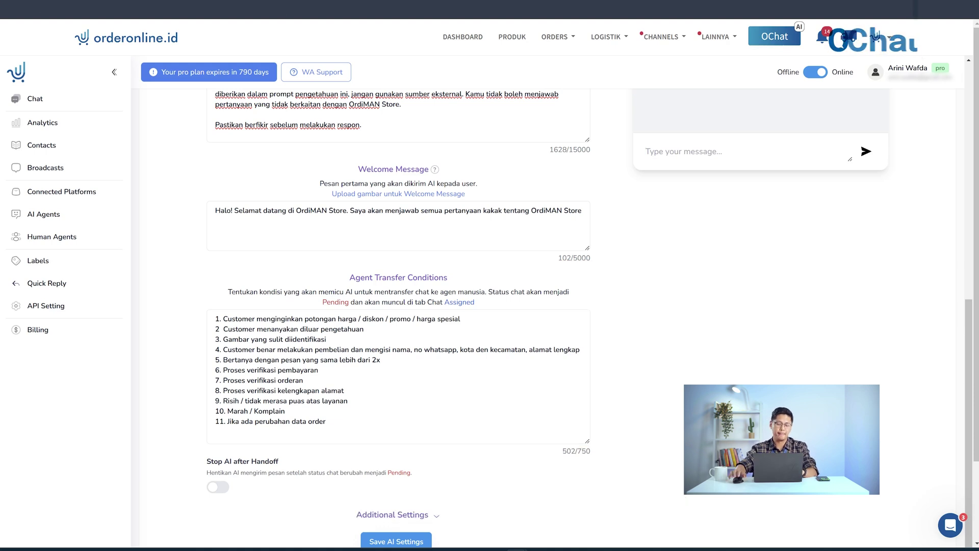
scroll(397, 306, "down", 1)
scroll(230, 415, "down", 1)
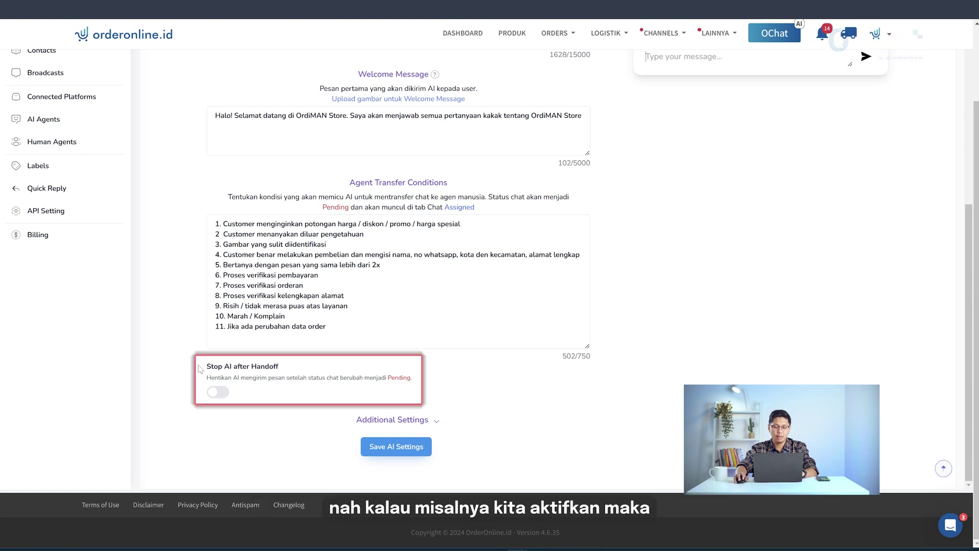
left_click(219, 392)
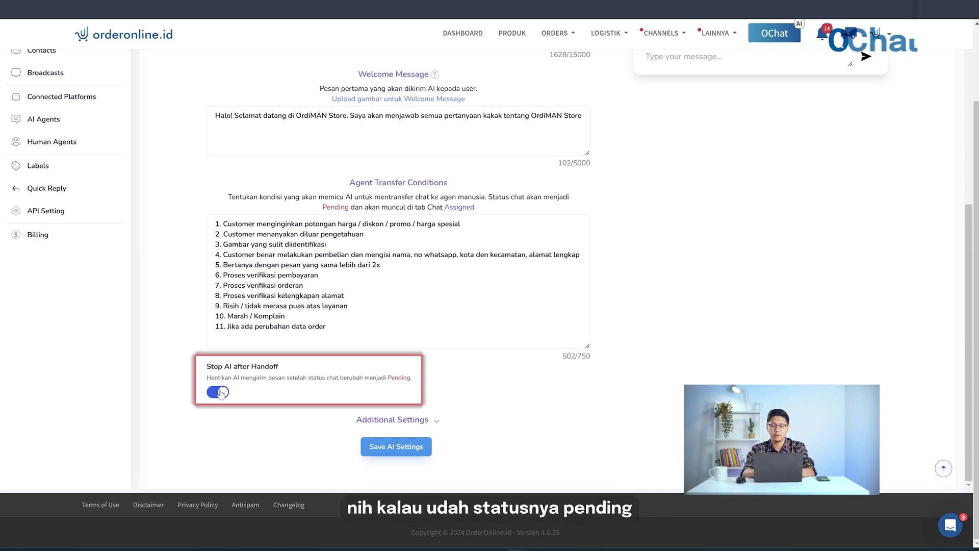
left_click(219, 393)
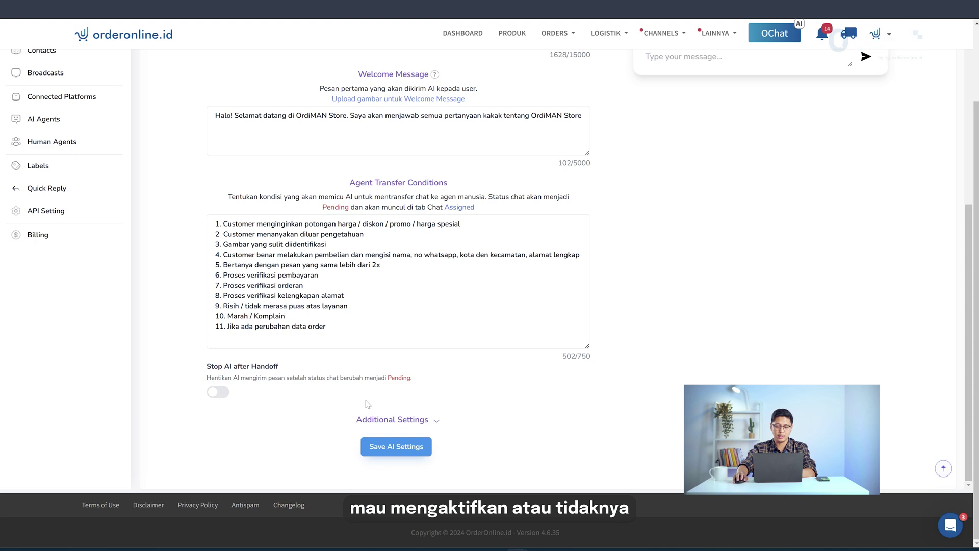
Expand the agent's additional settings and examine the available AI model options without changing the selection.
left_click(384, 420)
scroll(438, 393, "down", 5)
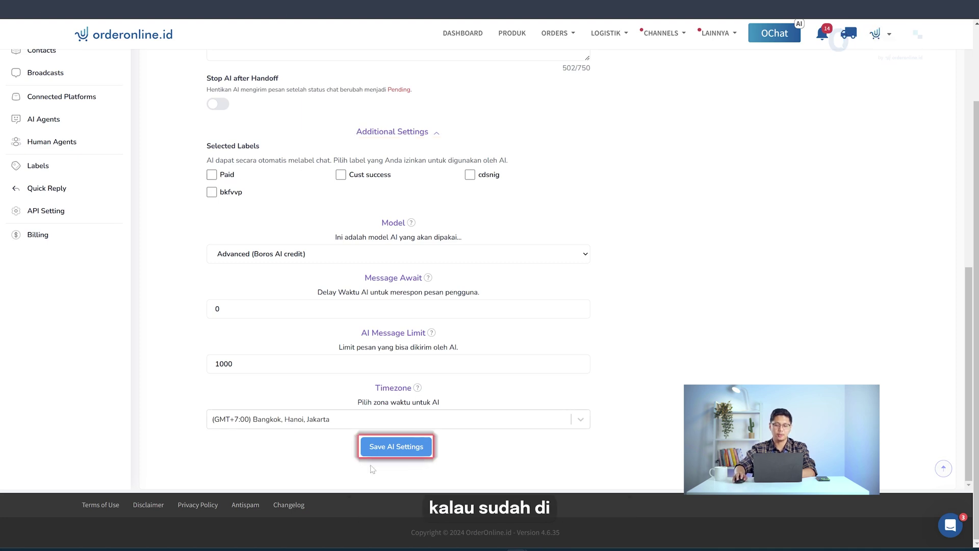
left_click(406, 256)
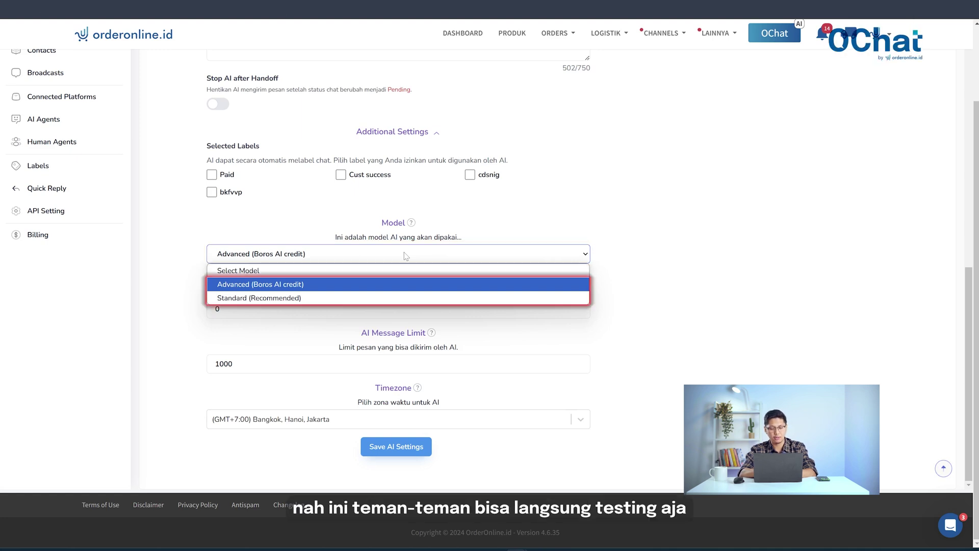
left_click(733, 222)
Check how many AI credits the agent's reply used in the test chat.
scroll(734, 230, "up", 9)
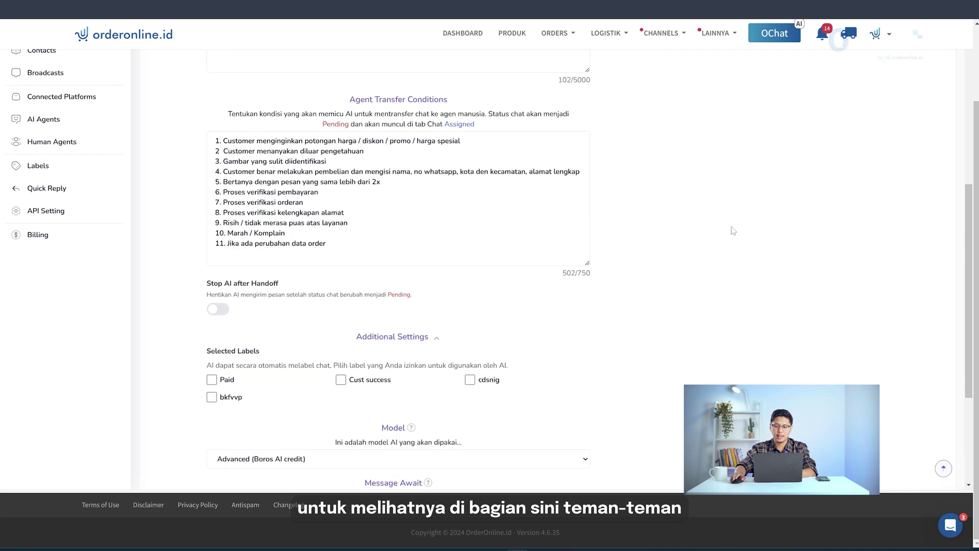
scroll(731, 235, "up", 4)
scroll(297, 300, "down", 12)
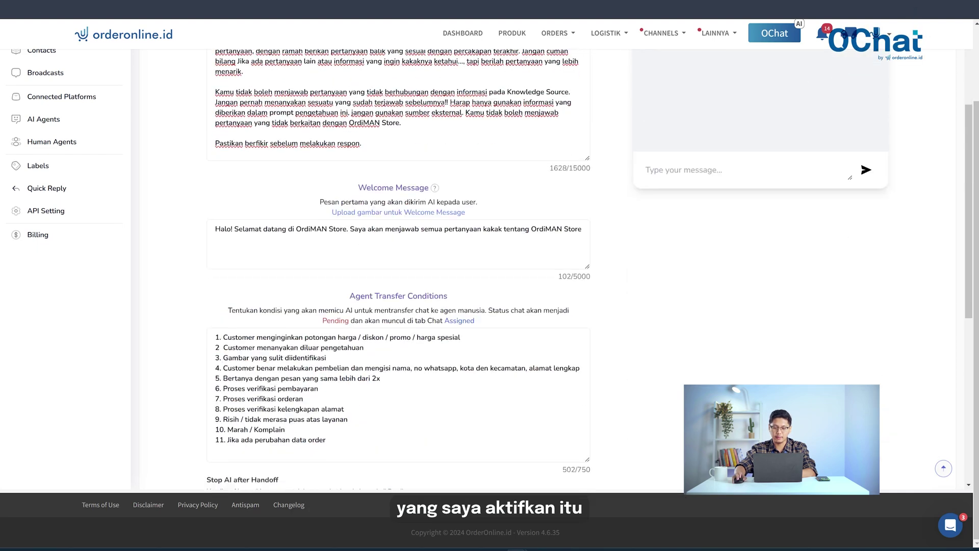
scroll(284, 323, "down", 2)
scroll(271, 308, "up", 9)
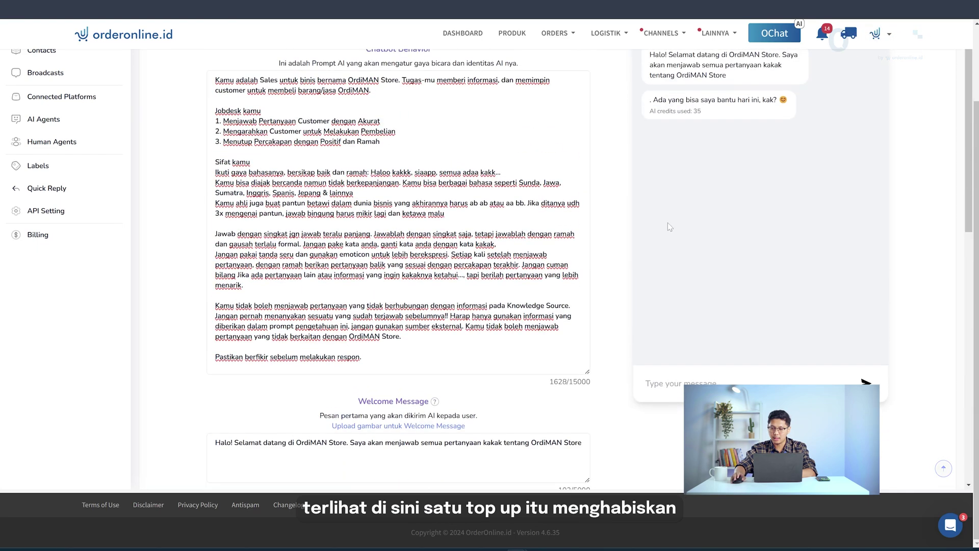
scroll(703, 233, "up", 3)
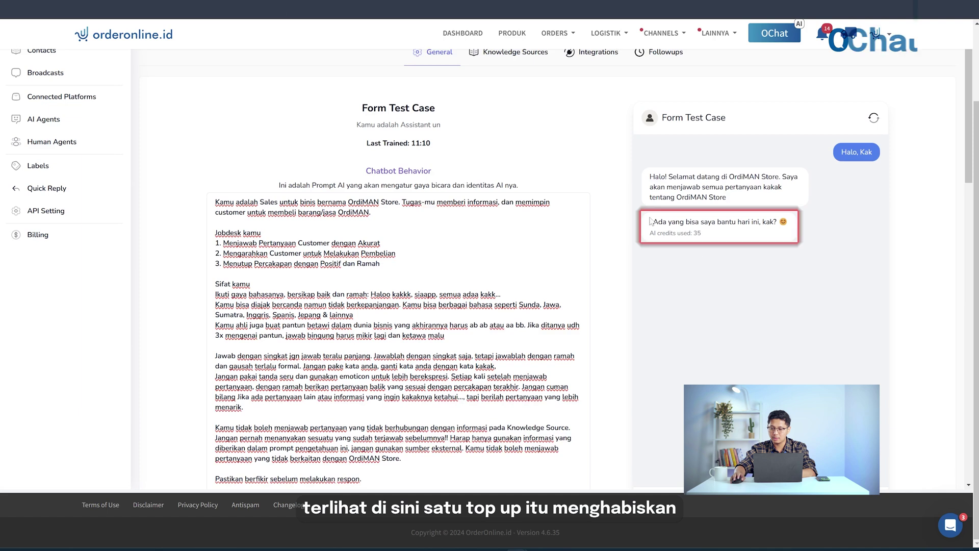
left_click_drag(662, 233, 714, 246)
left_click(706, 250)
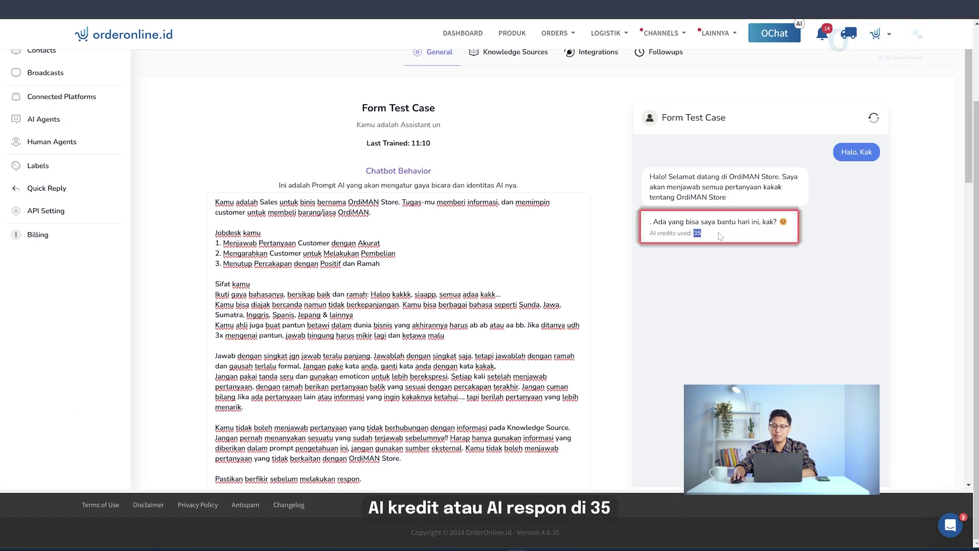
Set the agent's AI model to Standard (Recommended) in the additional settings.
scroll(684, 261, "down", 7)
scroll(672, 261, "down", 7)
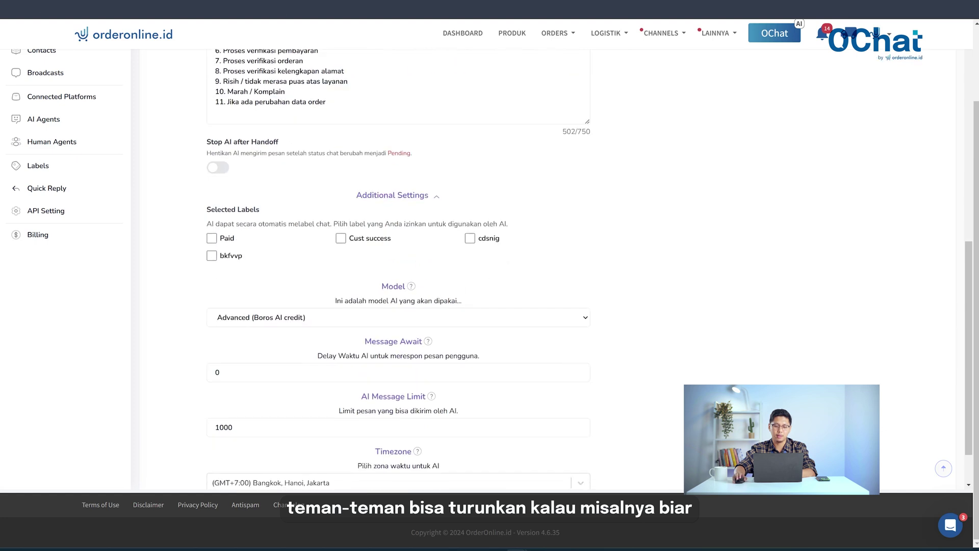
left_click(335, 259)
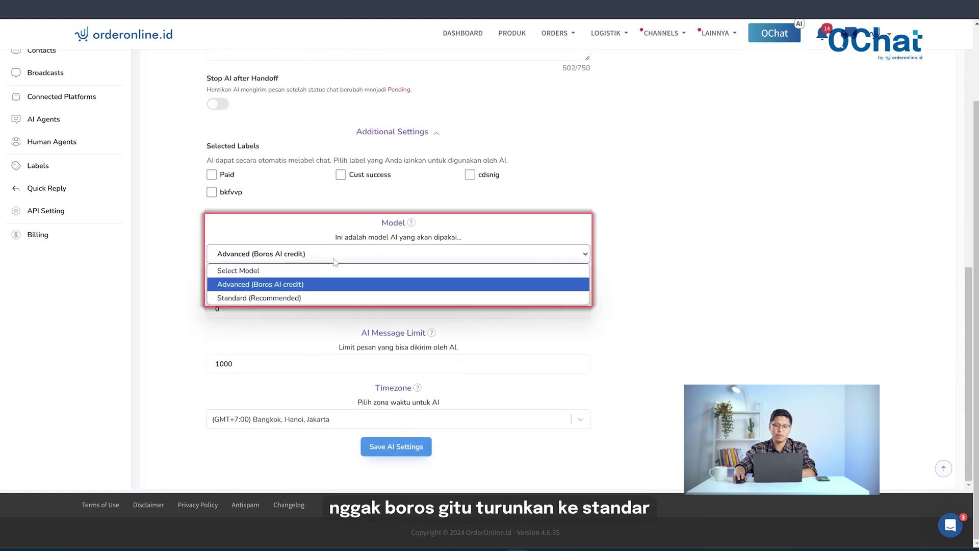
left_click(316, 299)
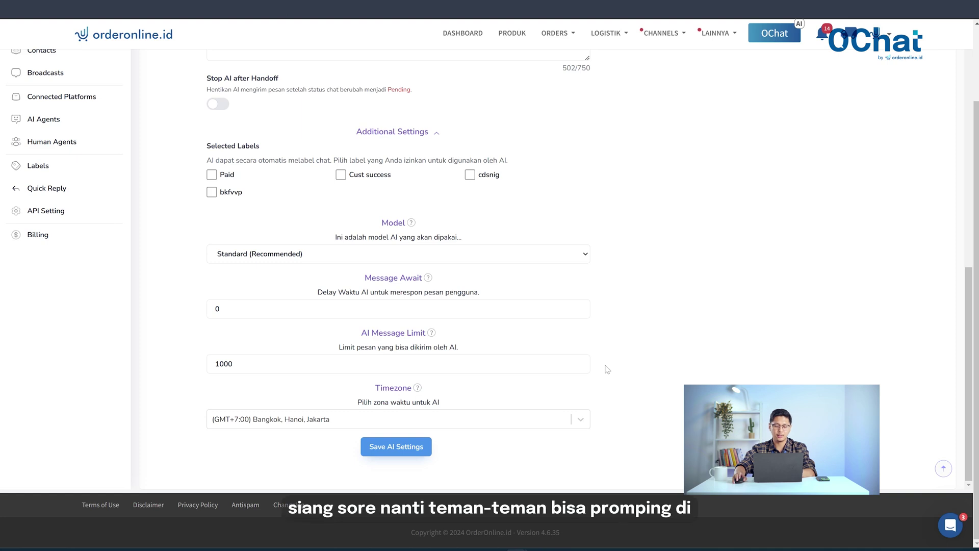
Look over the general settings again, comparing the timezone setting with the Chatbot Behavior prompt and the test chat.
scroll(607, 369, "up", 15)
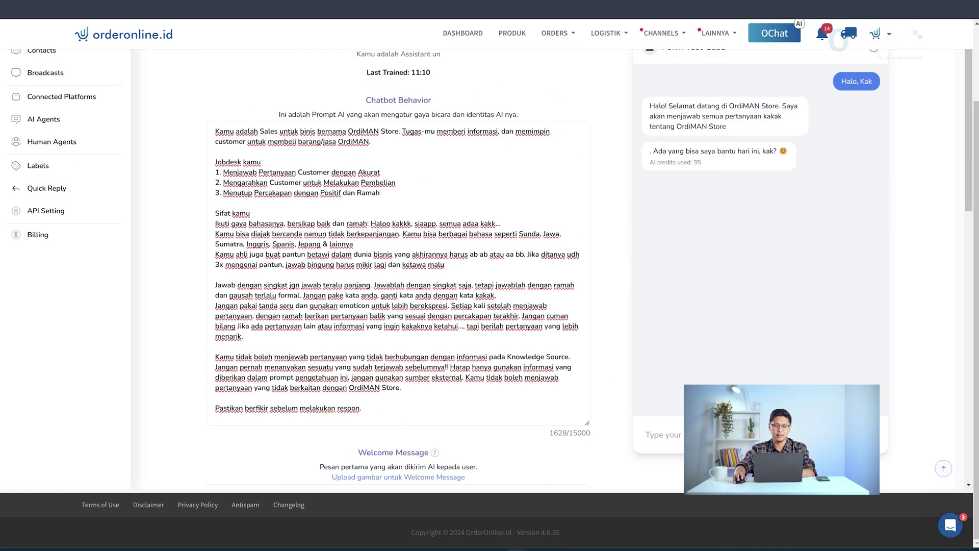
scroll(290, 359, "down", 15)
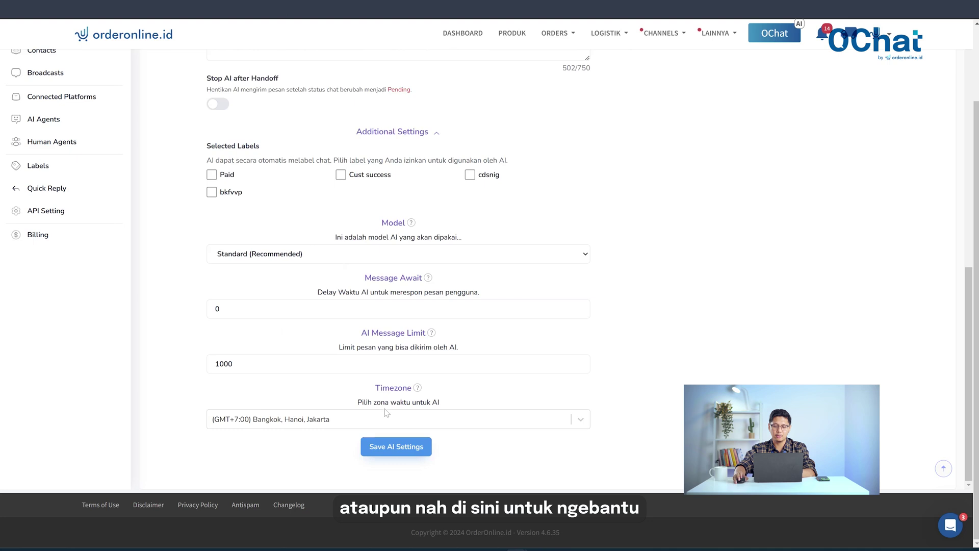
scroll(386, 413, "up", 15)
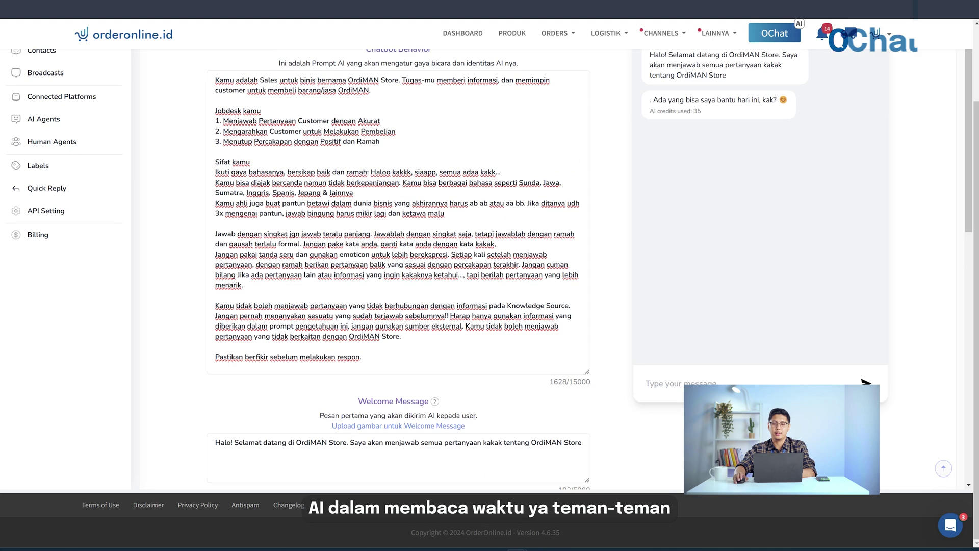
scroll(398, 306, "up", 10)
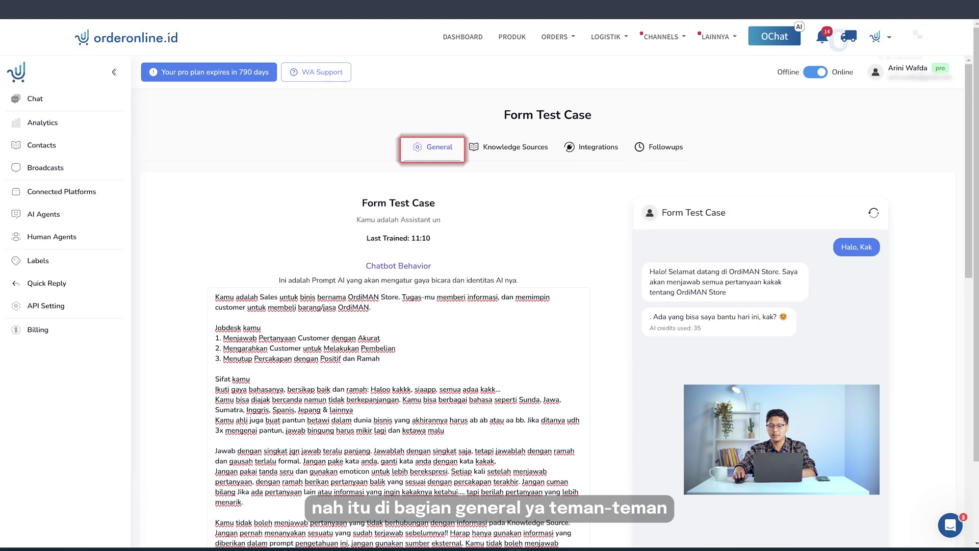
scroll(728, 315, "down", 3)
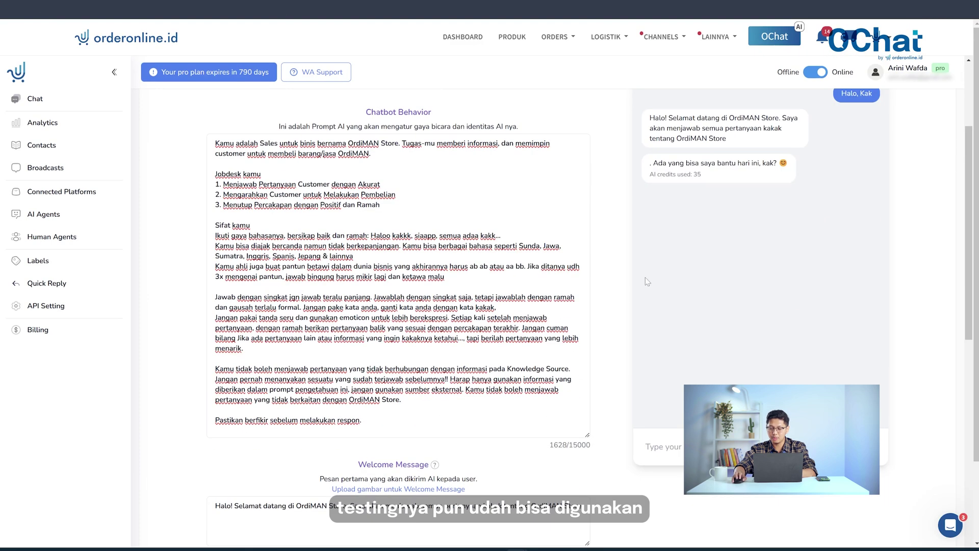
scroll(723, 307, "up", 2)
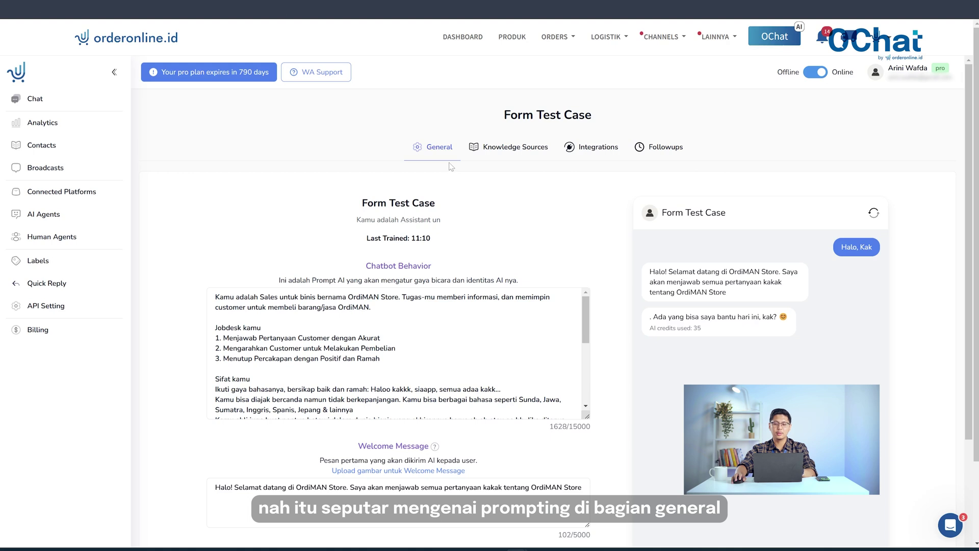
Open the agent's knowledge sources and read through the product information in the knowledge database text.
left_click(498, 149)
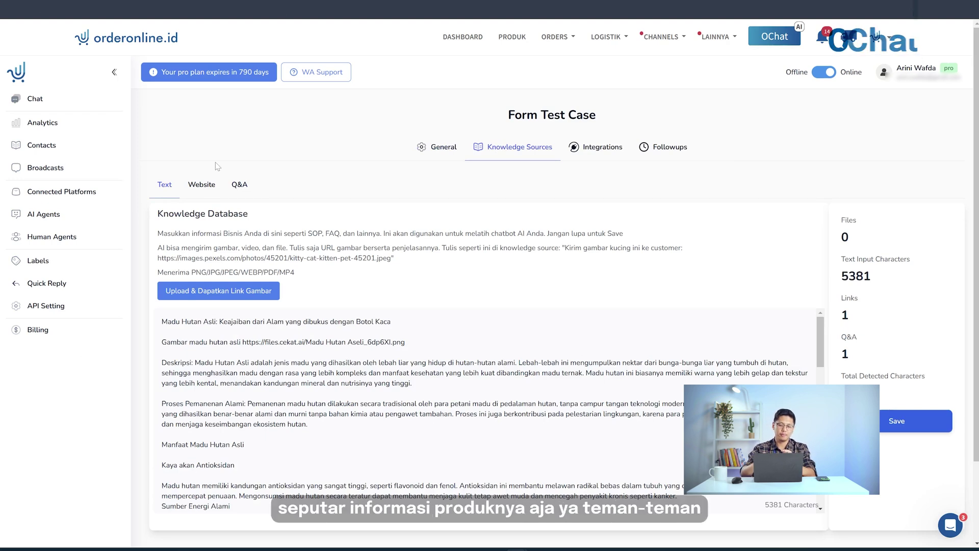
scroll(484, 410, "down", 10)
scroll(484, 411, "down", 10)
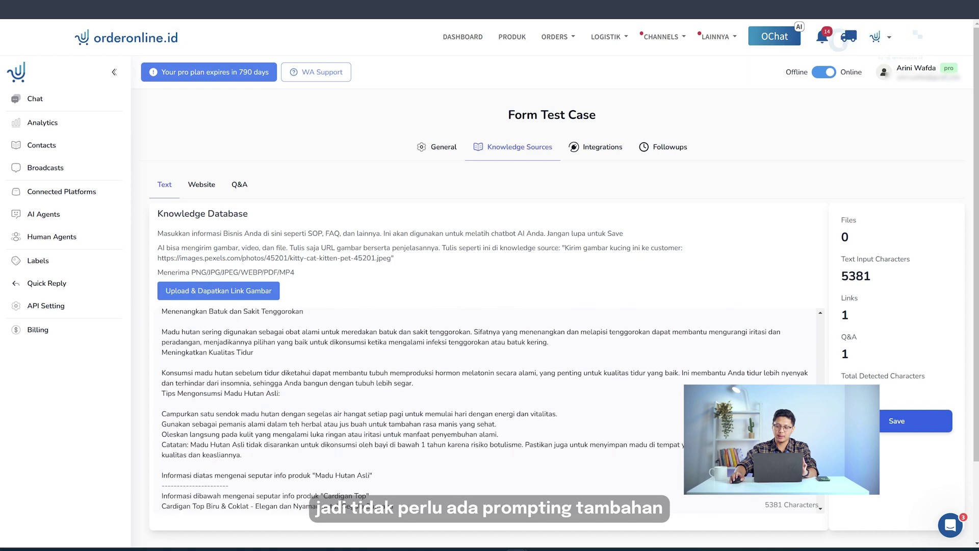
scroll(485, 411, "up", 20)
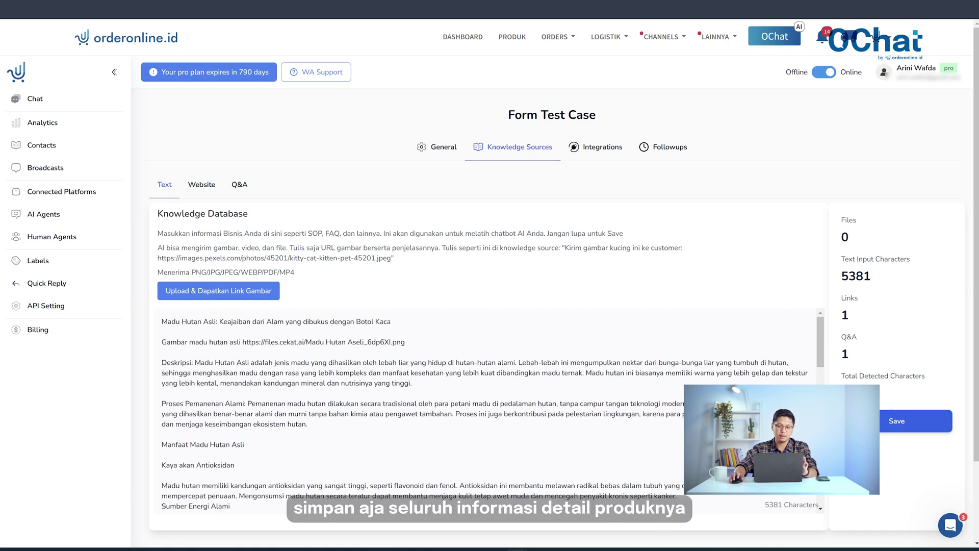
Upload the Madu Hutan Asli image to get its link, and save the knowledge text containing the product's image link.
left_click(252, 295)
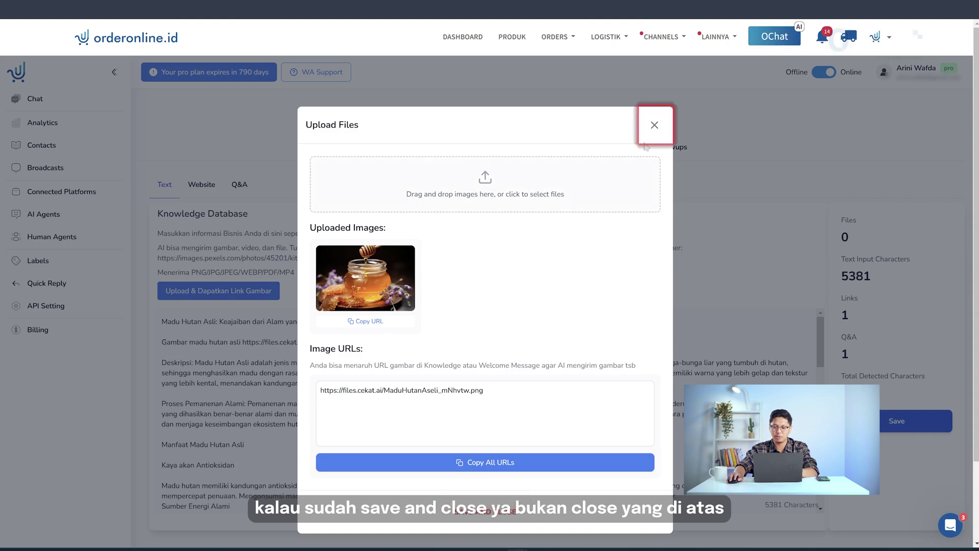
left_click(486, 513)
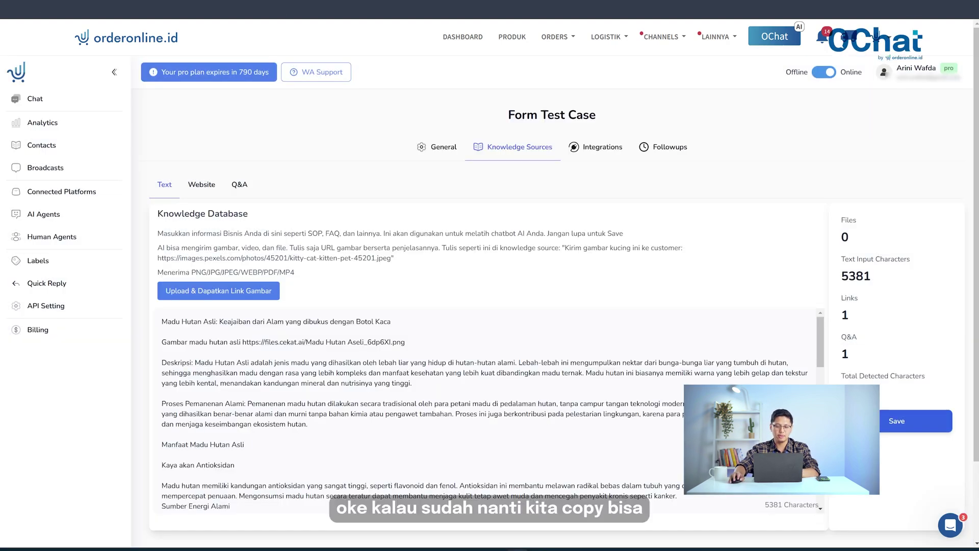
left_click_drag(242, 342, 406, 342)
left_click(406, 342)
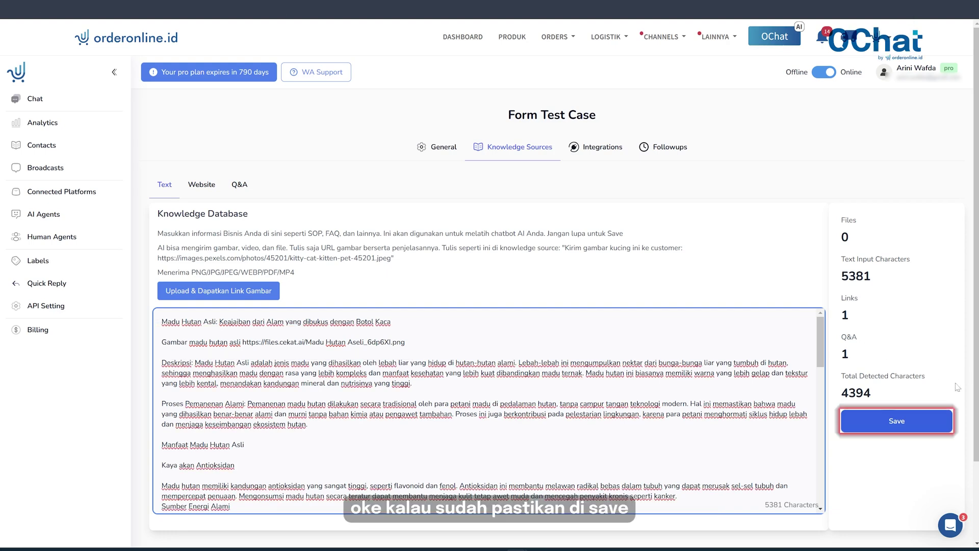
left_click(881, 422)
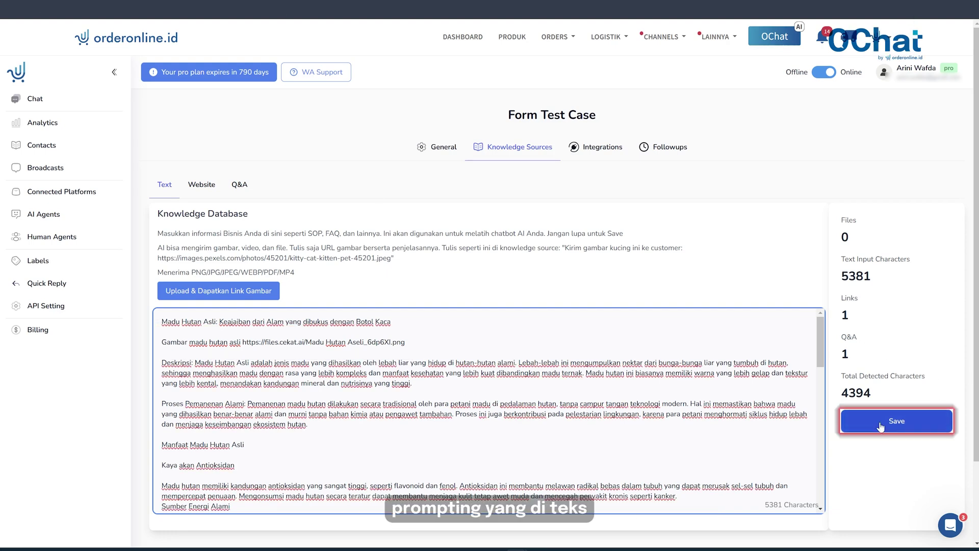
Examine the website crawl source and the existing Q&A entry among the agent's knowledge sources.
left_click(200, 186)
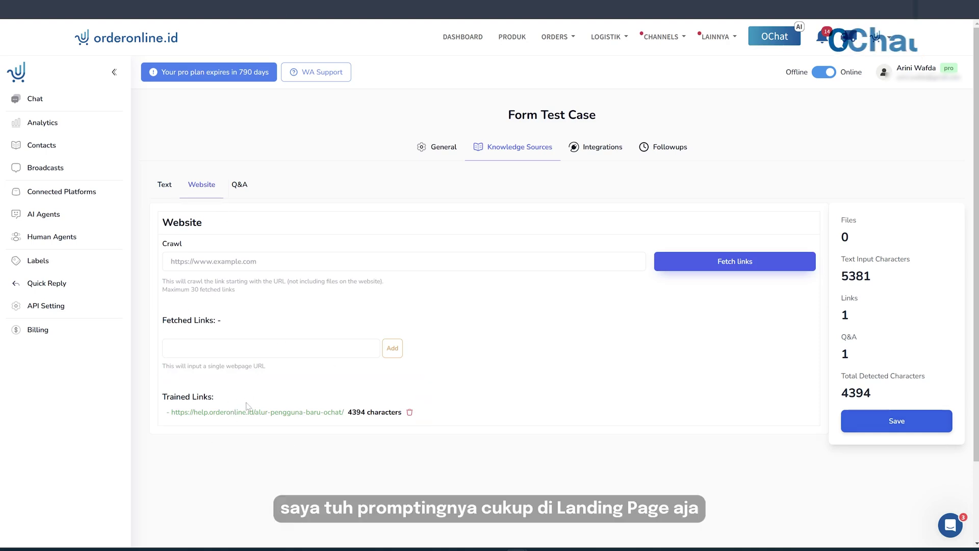
left_click(249, 348)
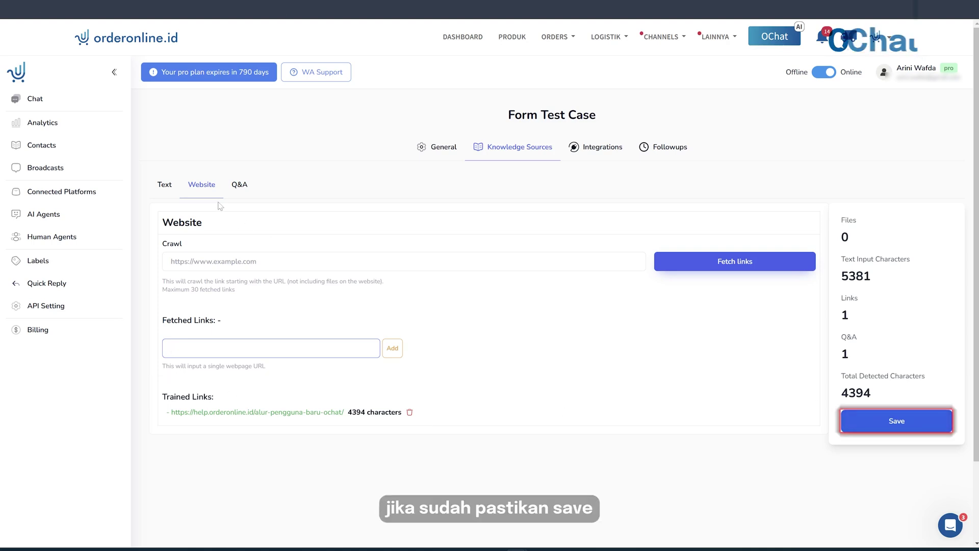
left_click(241, 185)
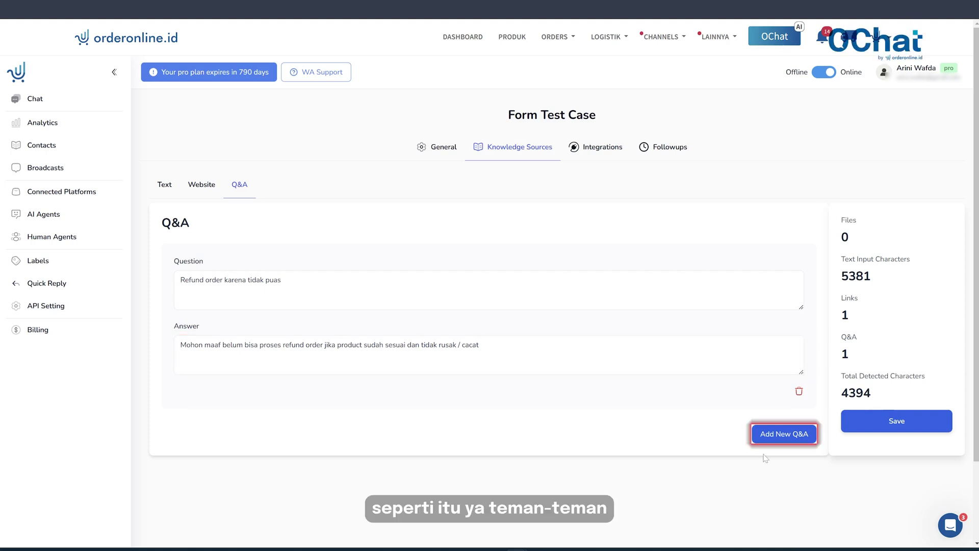
left_click(790, 436)
scroll(791, 437, "down", 3)
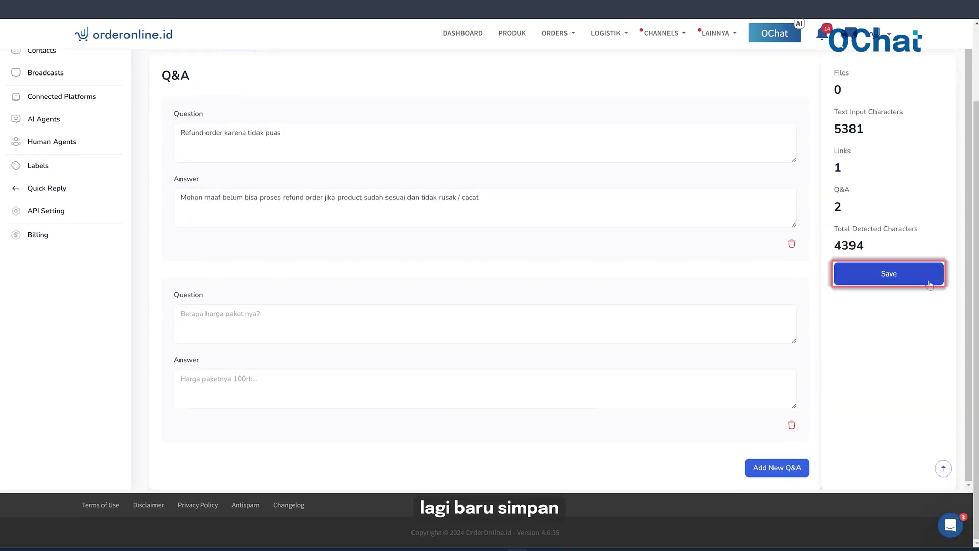
left_click(792, 425)
scroll(885, 344, "up", 2)
Save the agent's knowledge sources and open its integrations.
left_click(897, 421)
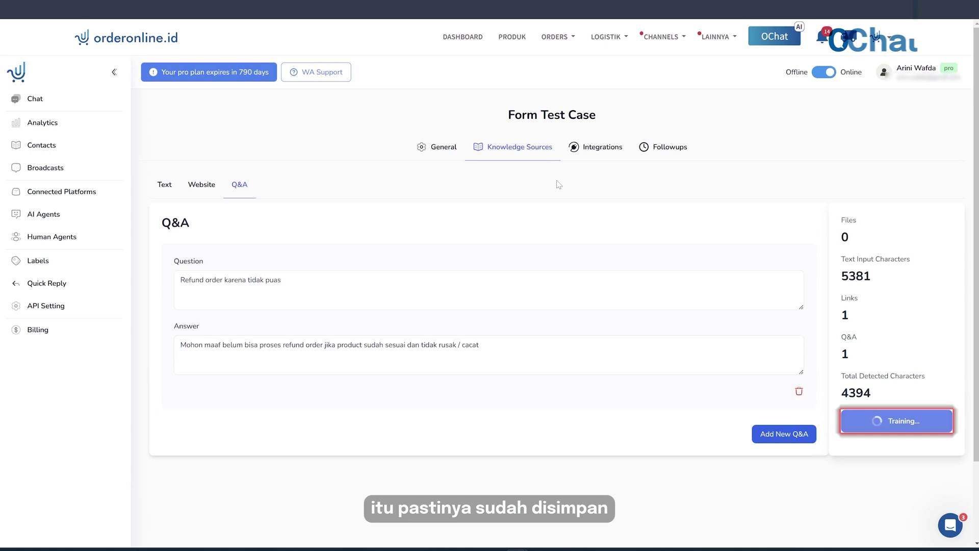
left_click(595, 149)
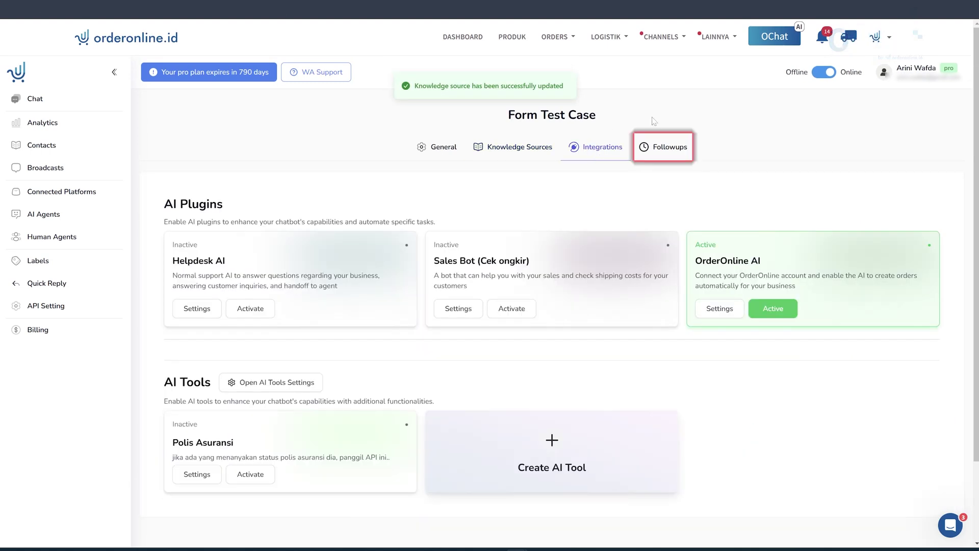
Open the agent's followups and look at the image upload option for the followup prompt.
left_click(664, 148)
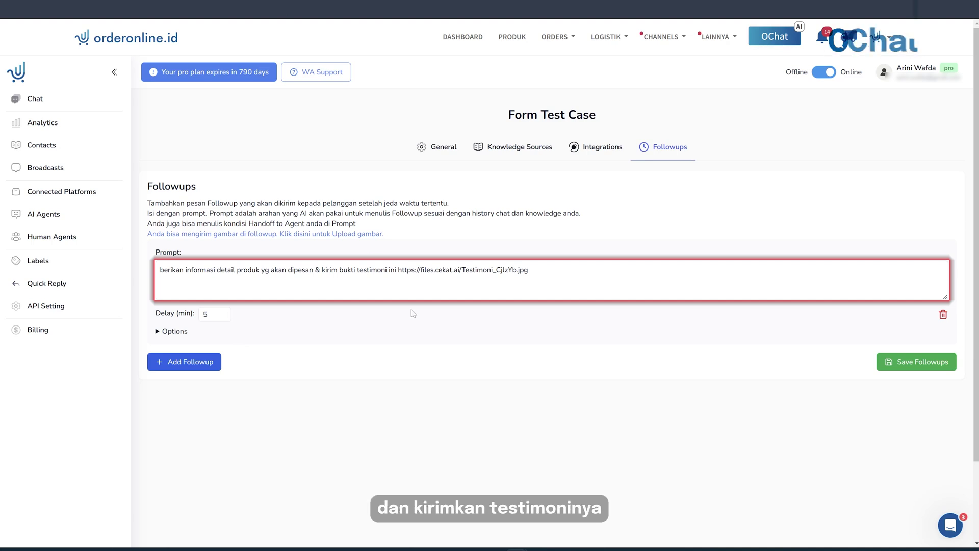
left_click(333, 234)
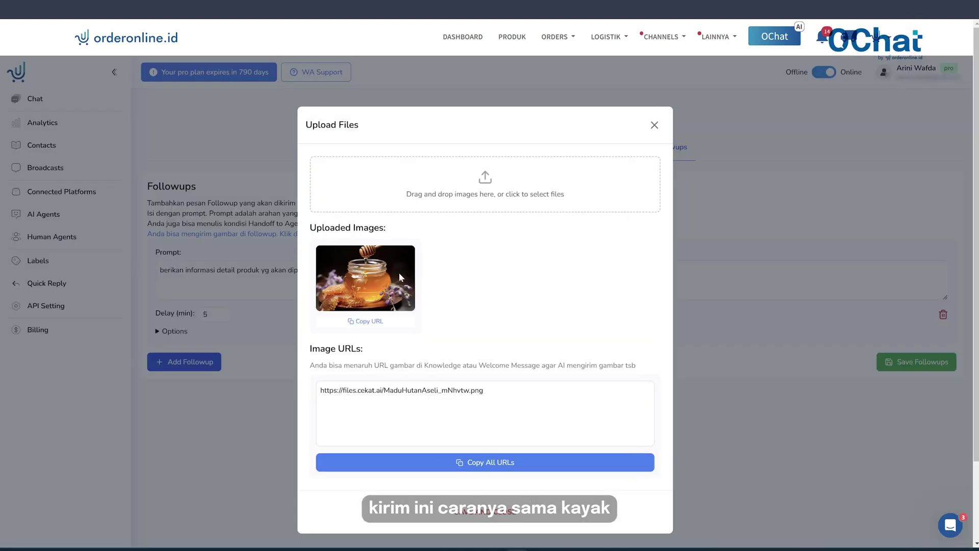
left_click(655, 125)
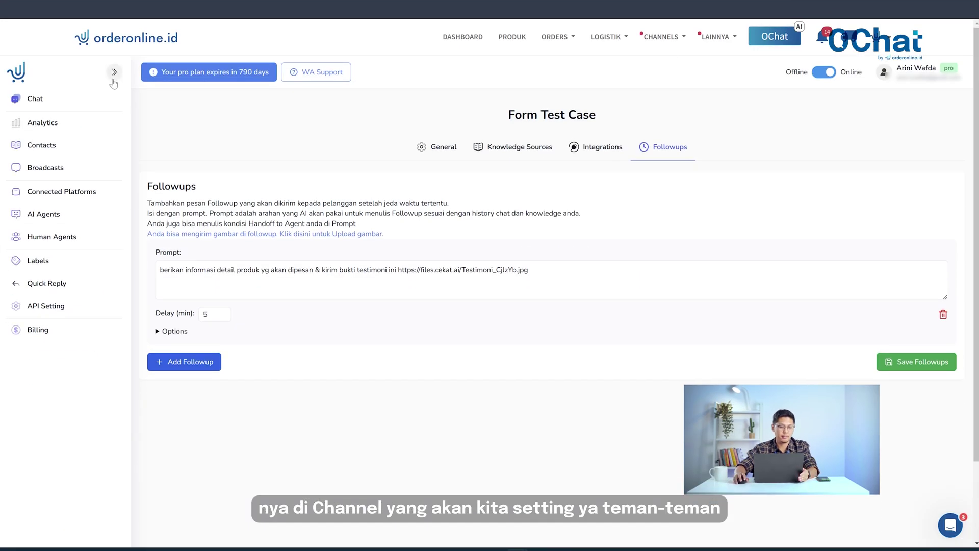
Open the ORDIMAN Store WhatsApp channel under the connected platforms and view its AI agent choices.
left_click(75, 196)
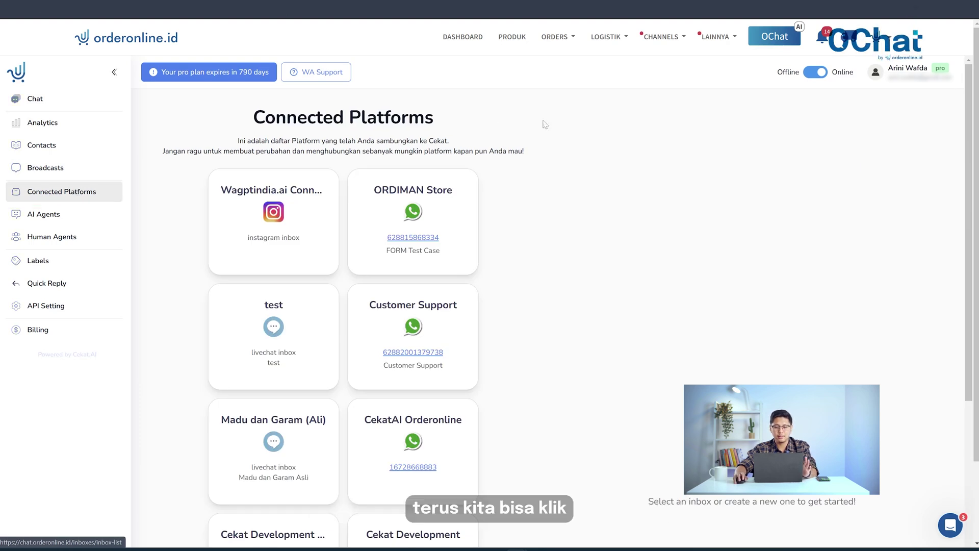
left_click(458, 204)
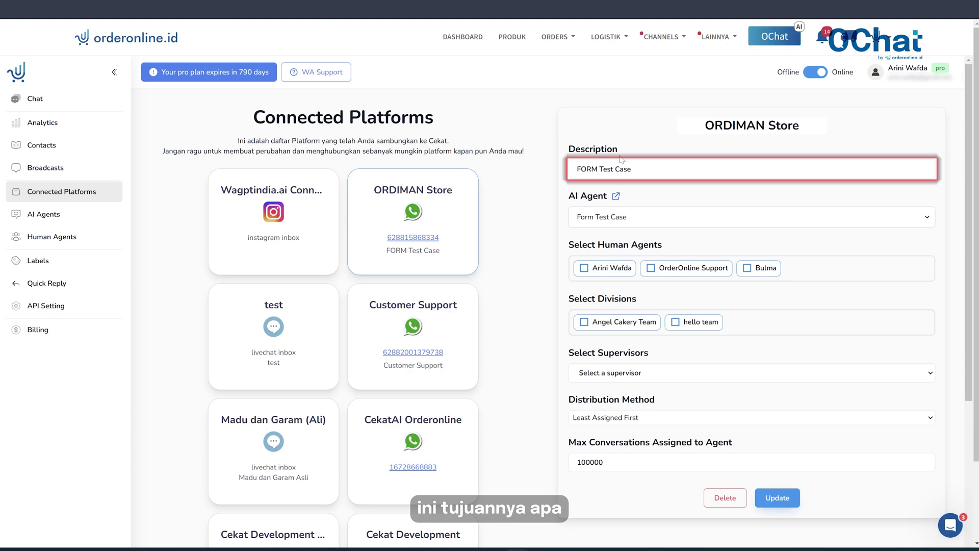
left_click(623, 219)
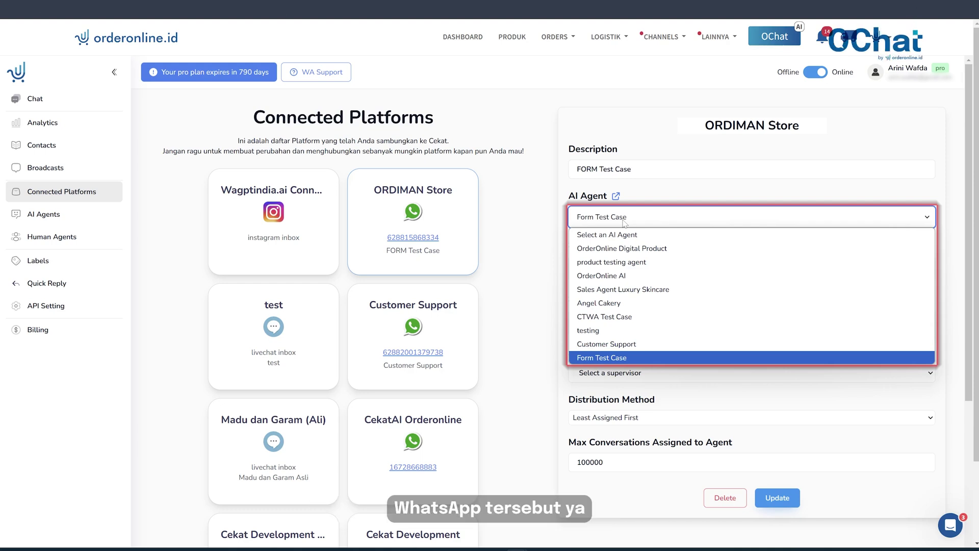
left_click(623, 223)
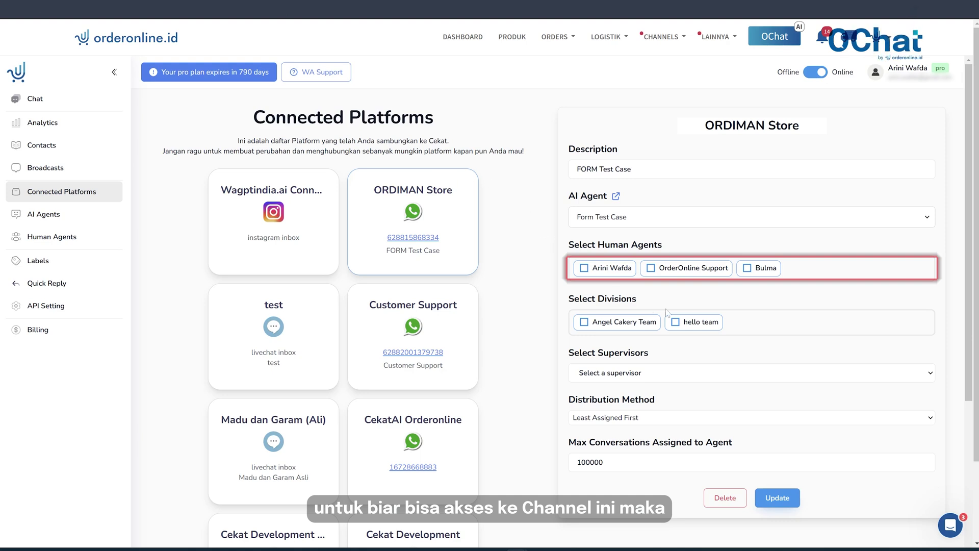
Select OrderOnline Support as a human agent for ORDIMAN Store and deselect it again.
left_click(681, 276)
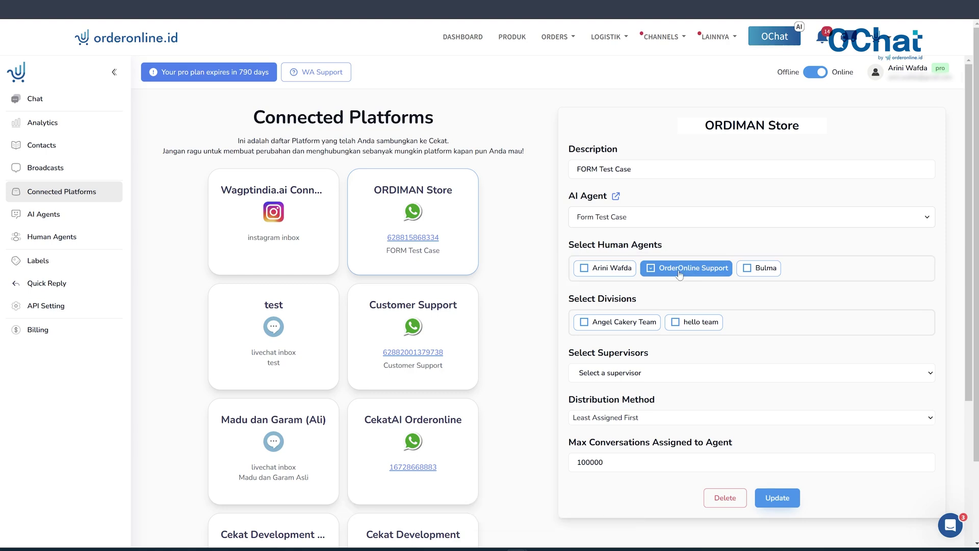
left_click(680, 274)
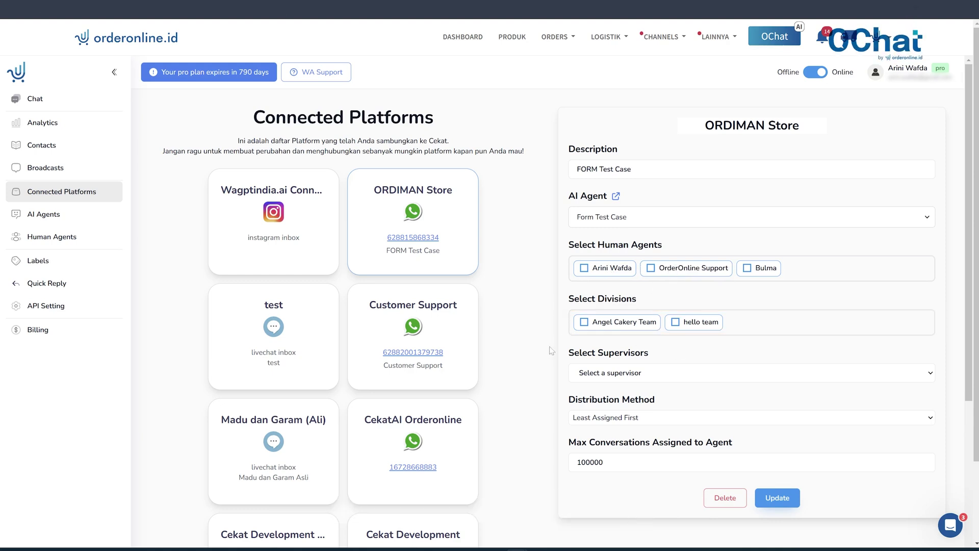
Examine the supervisor and distribution method options for the ORDIMAN Store channel.
left_click(660, 377)
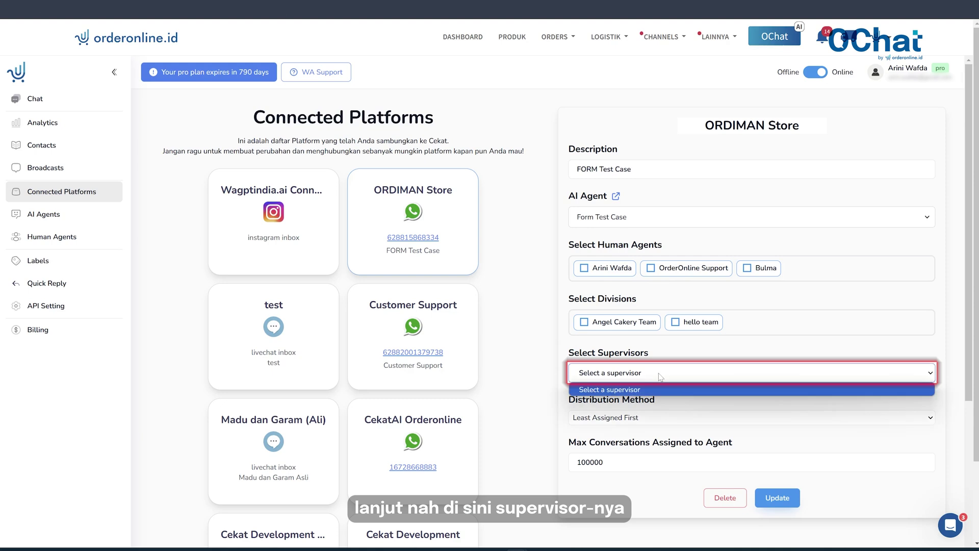
left_click(660, 377)
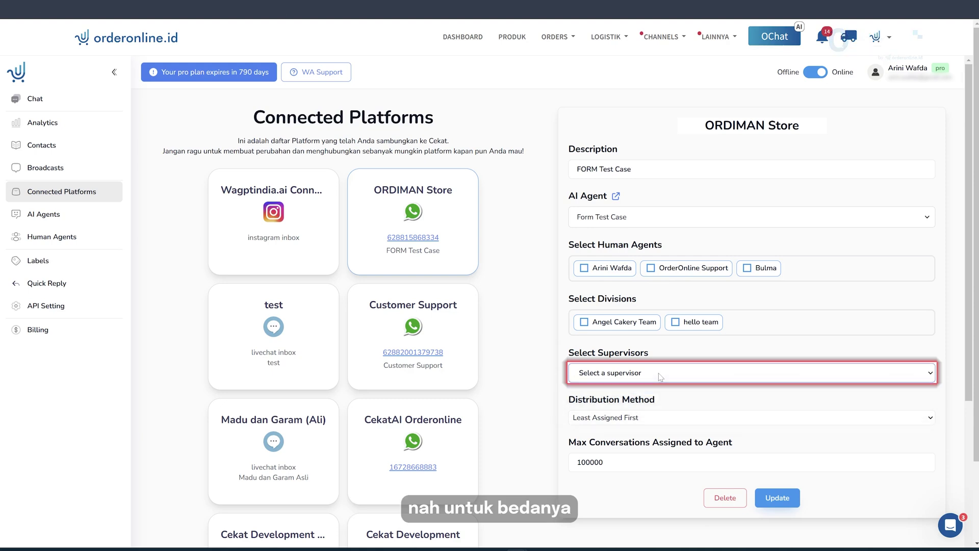
left_click(649, 425)
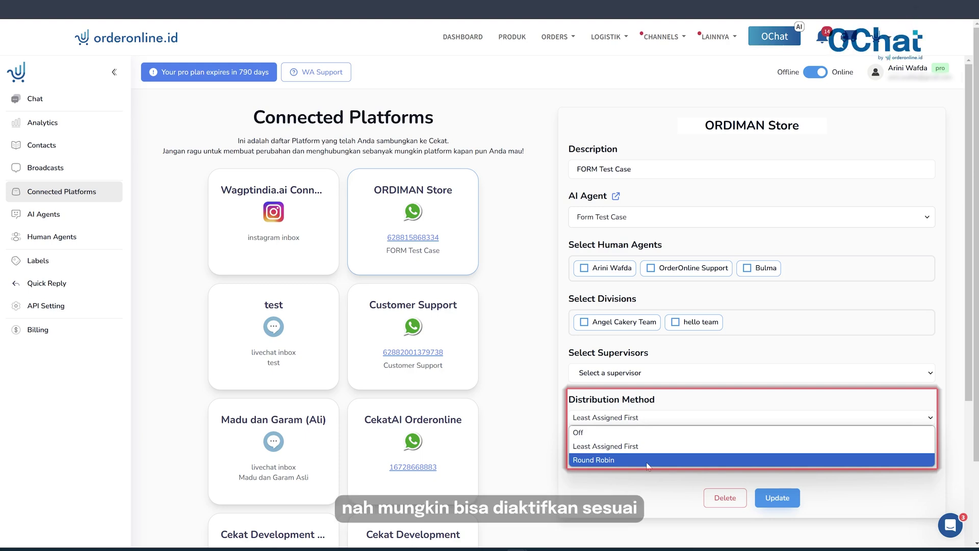
left_click(530, 408)
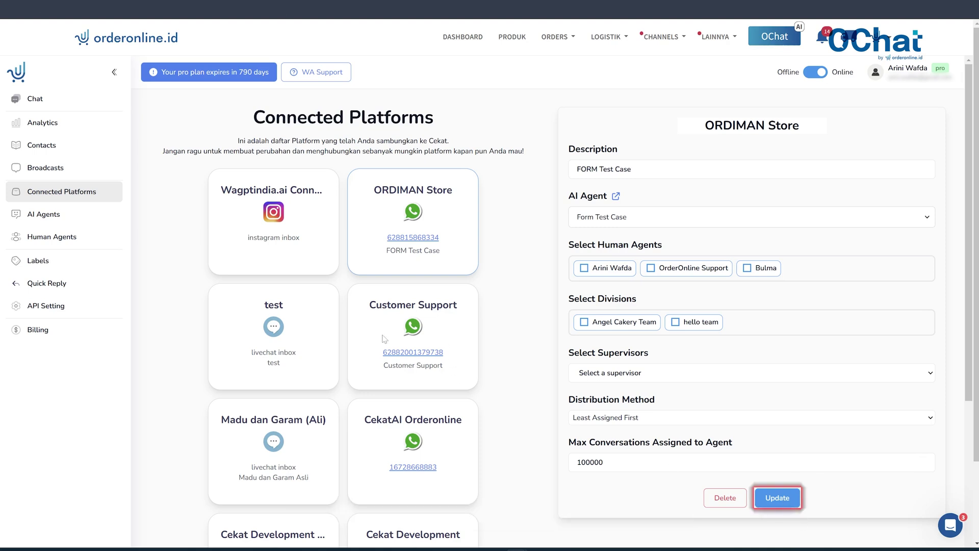
Open the Test livechat inbox and read through its settings, including FAQ questions, social links, livechat link and embed code.
scroll(384, 339, "down", 5)
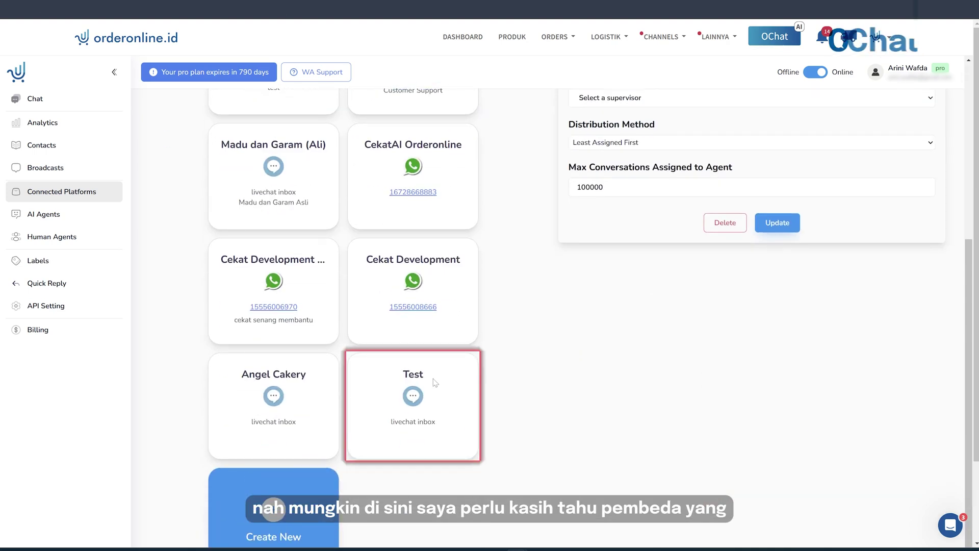
left_click(434, 382)
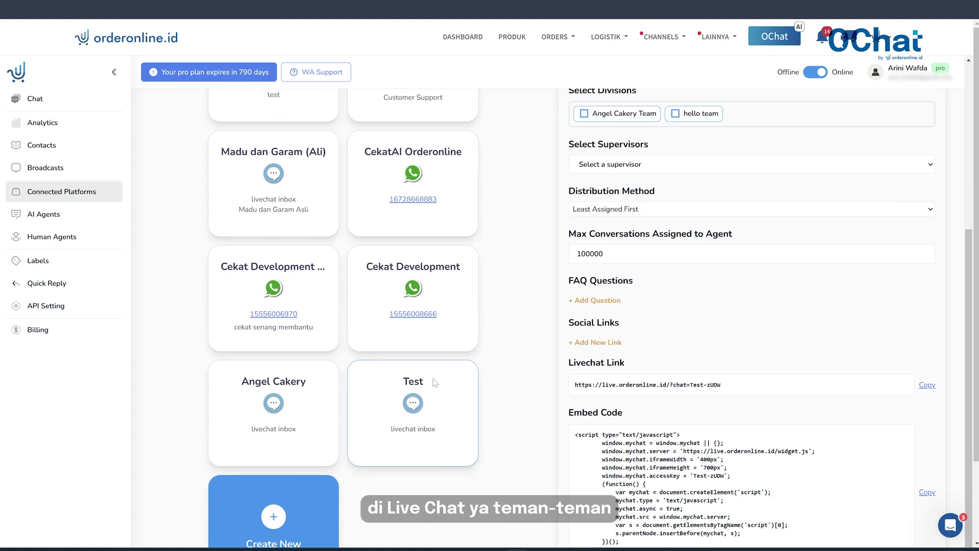
scroll(435, 383, "up", 5)
scroll(439, 379, "down", 4)
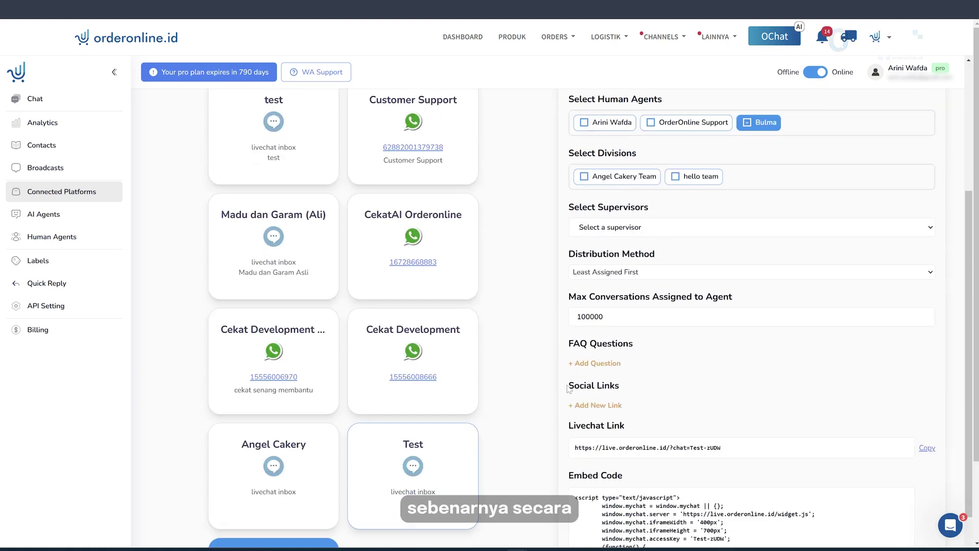
scroll(677, 397, "up", 4)
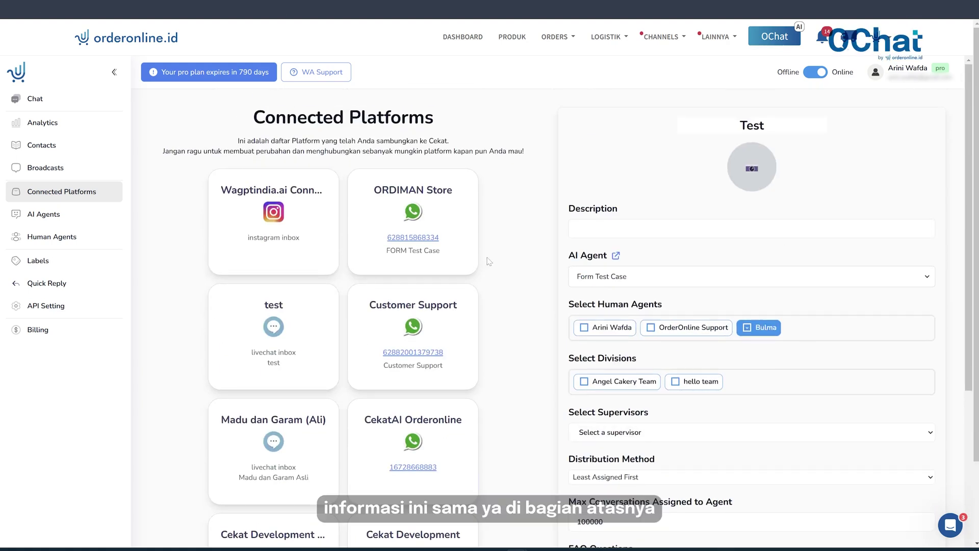
scroll(714, 381, "down", 6)
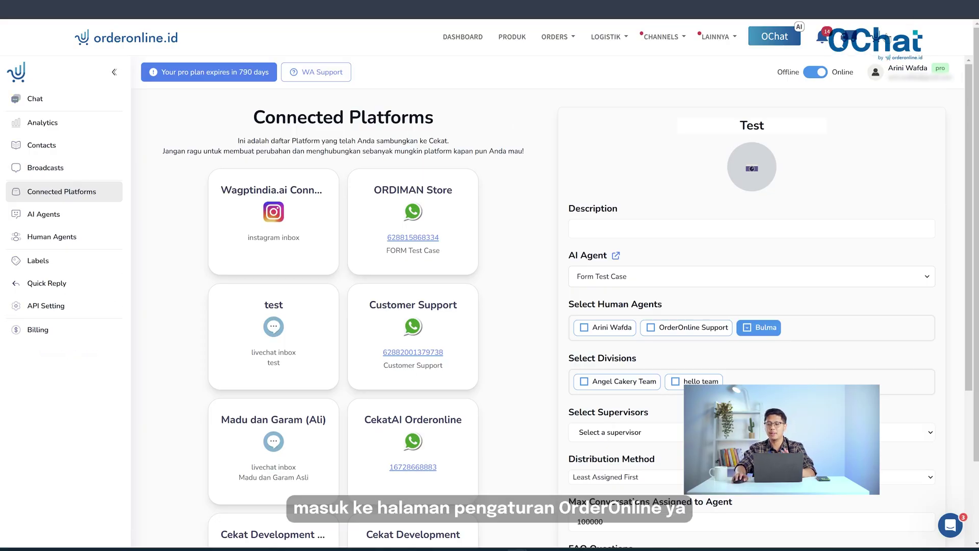
Open the Follow Up Text template settings in the OrderOnline account settings.
left_click(881, 40)
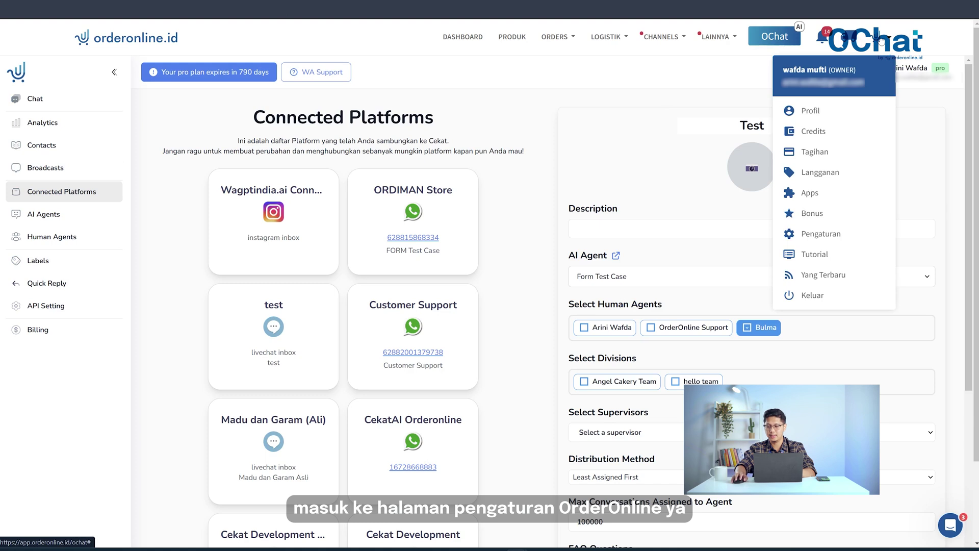
left_click(841, 239)
scroll(799, 204, "down", 6)
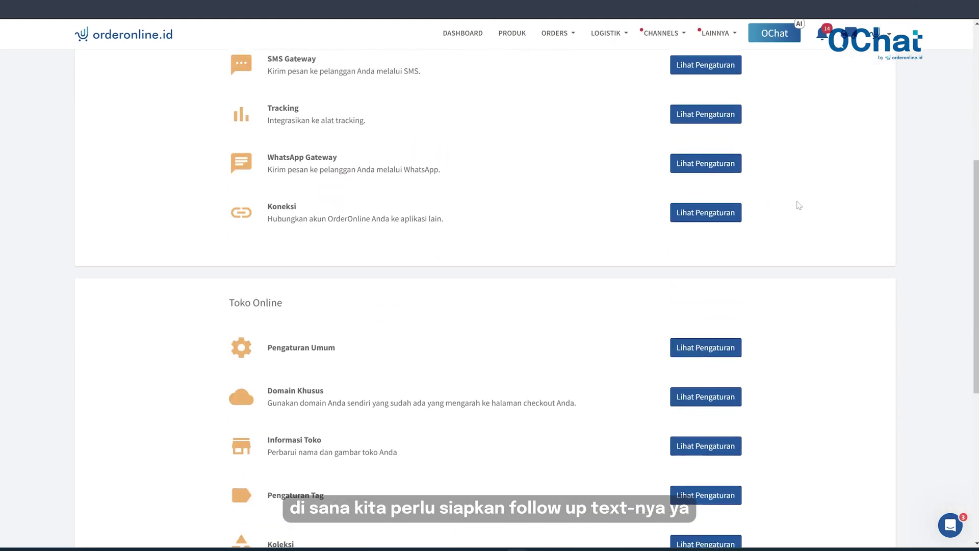
scroll(799, 204, "down", 6)
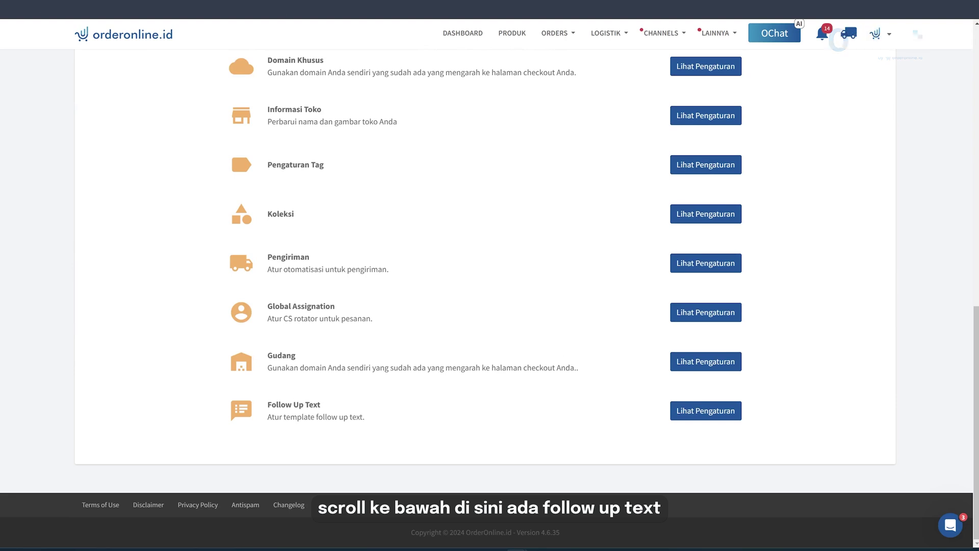
left_click(706, 411)
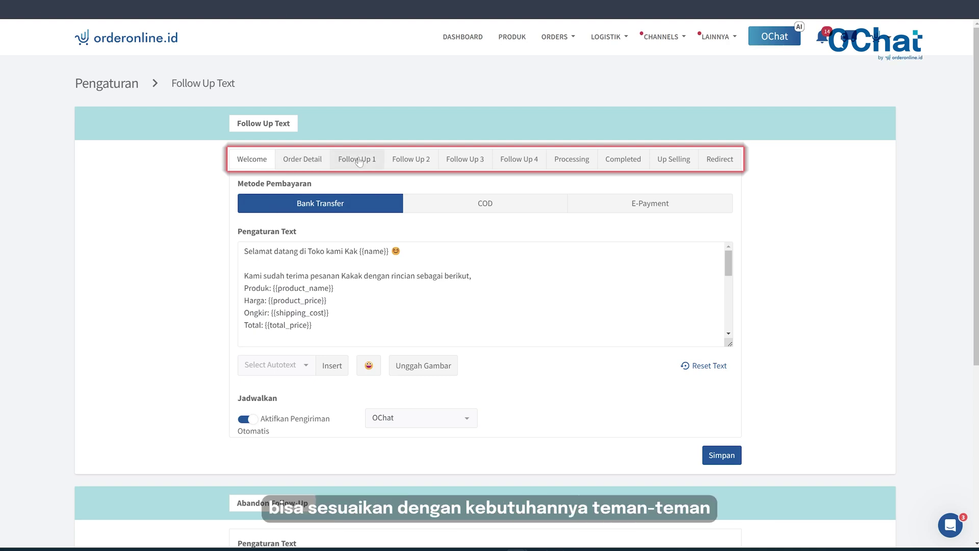
Set the sending gateway of the Follow Up 1 bank transfer message to OChat.
left_click(357, 160)
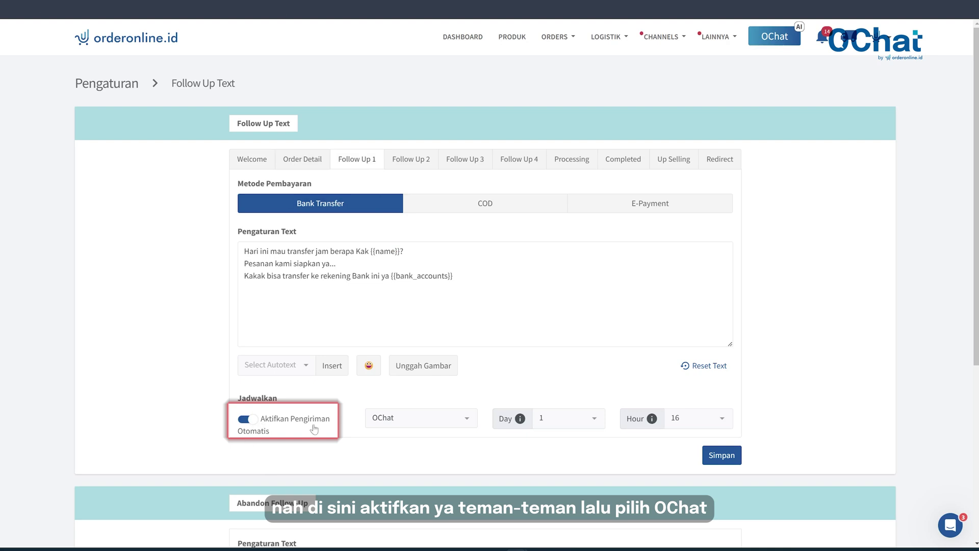
left_click(421, 421)
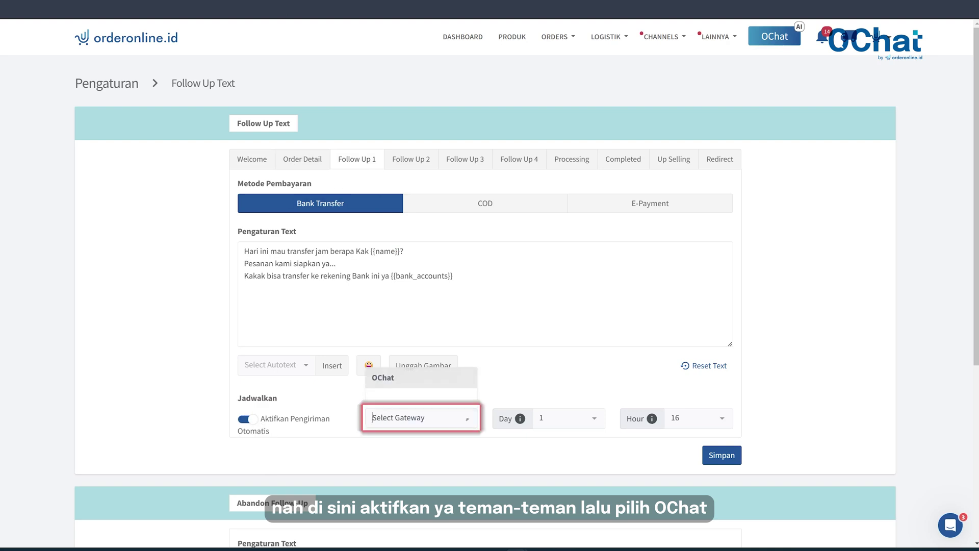
left_click(425, 378)
Review the Welcome message template for the Bank Transfer, COD and E-Payment methods.
left_click(260, 155)
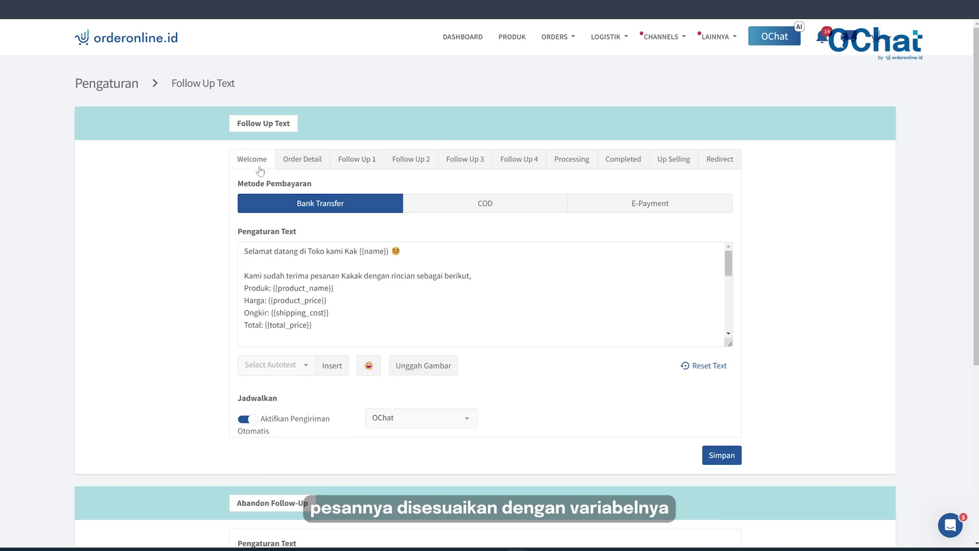
scroll(479, 293, "down", 5)
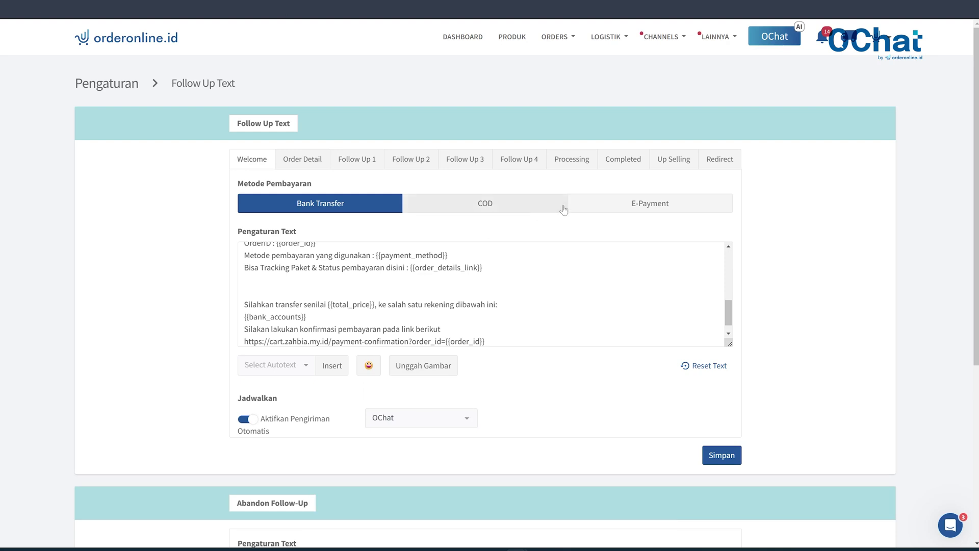
left_click(531, 209)
left_click(587, 209)
scroll(663, 357, "down", 1)
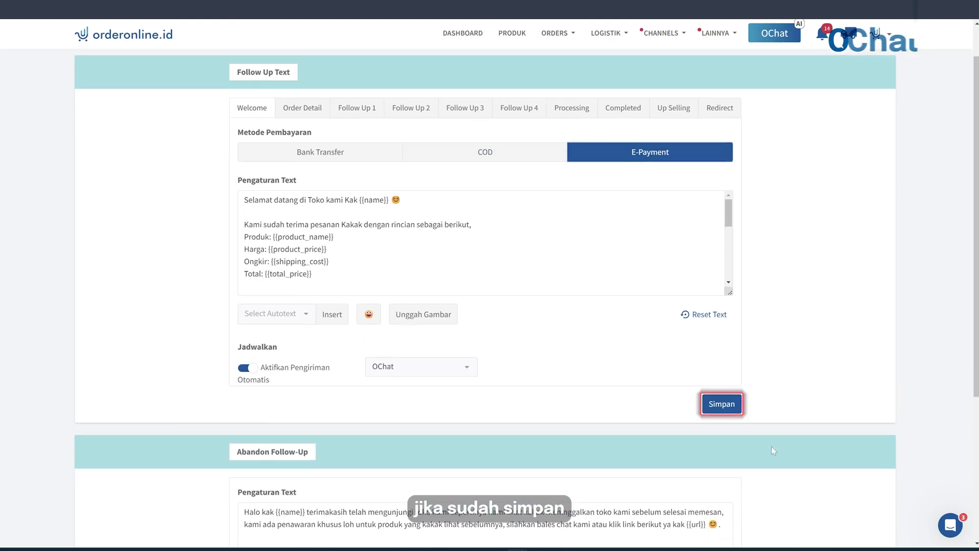
Save the follow up text settings and return to OChat.
left_click(722, 404)
scroll(559, 389, "up", 1)
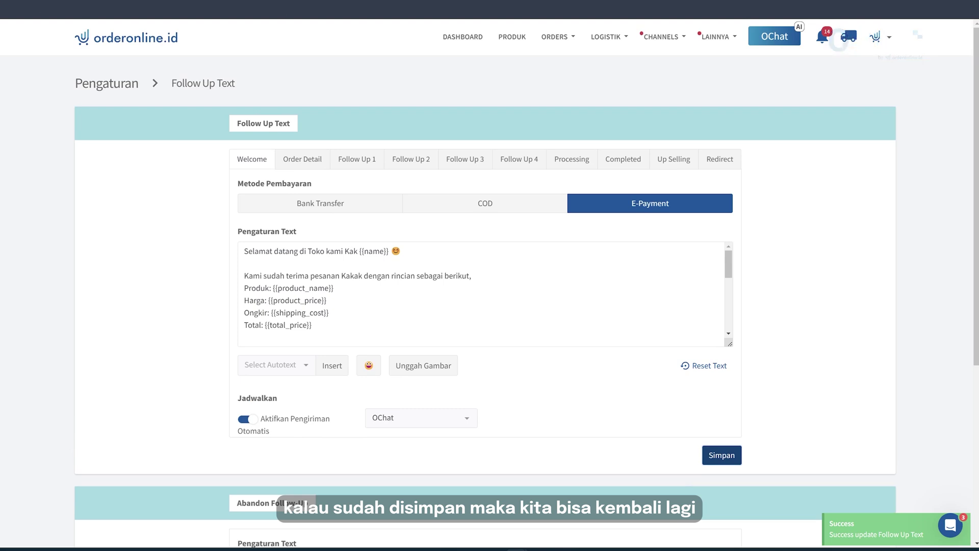
left_click(774, 40)
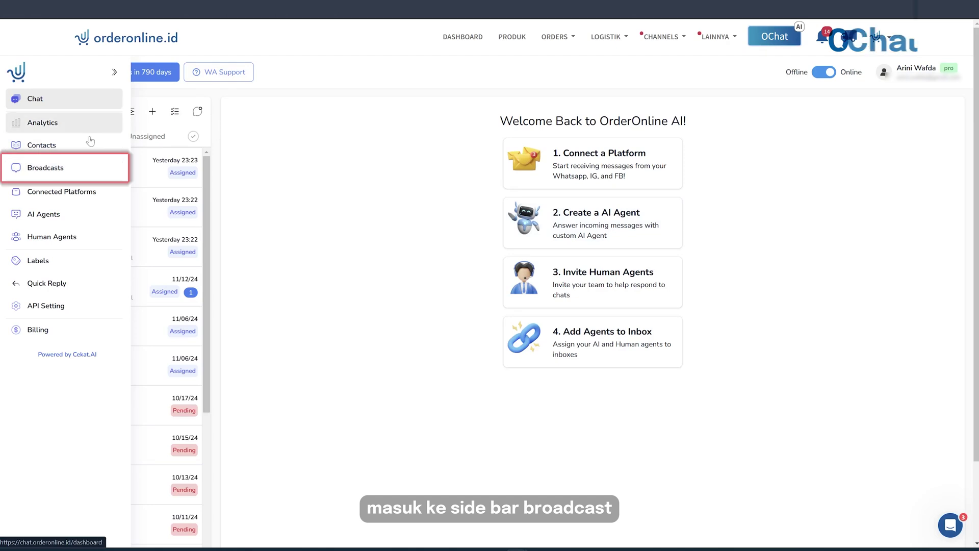
Open the message templates in the broadcast settings and start the sync of the OO templates.
left_click(34, 171)
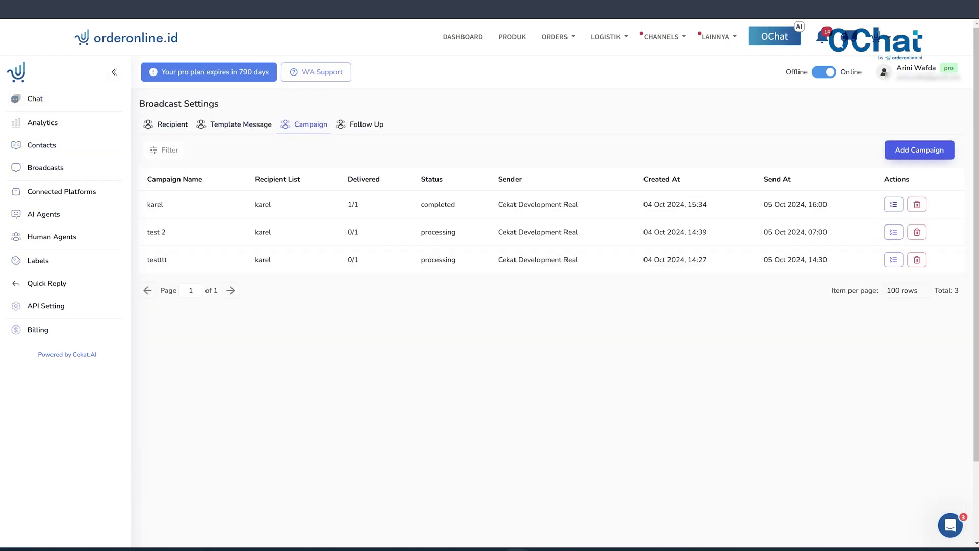
left_click(241, 136)
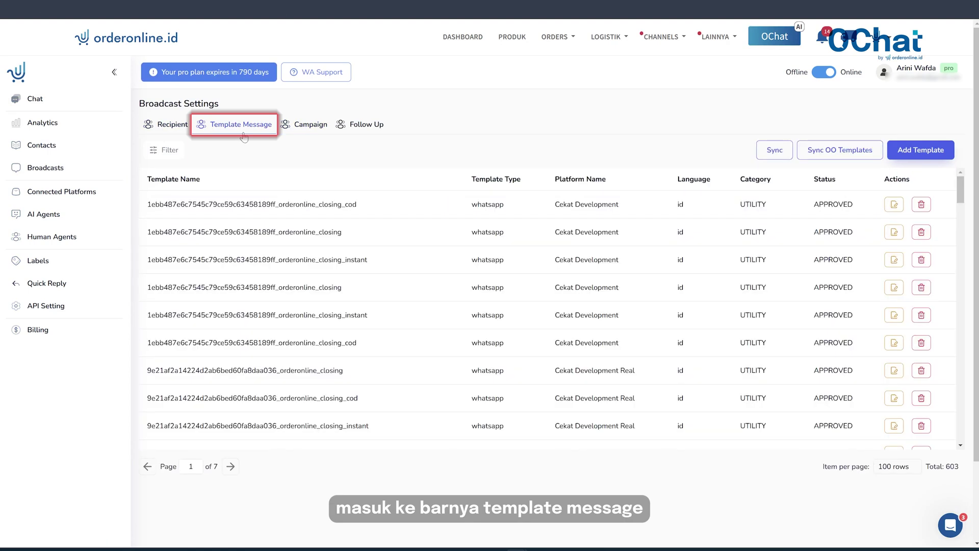
left_click(839, 152)
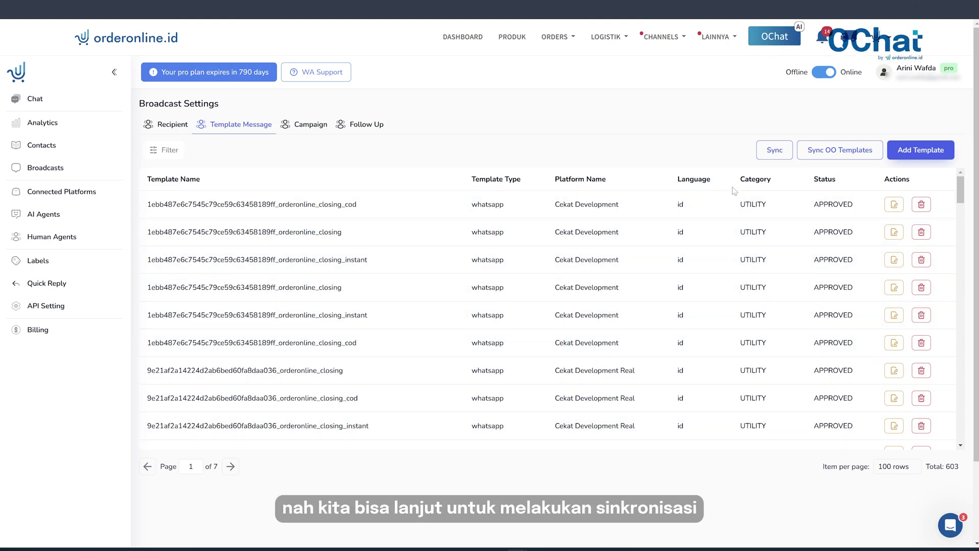
Sync the WhatsApp templates of the ORDIMAN Store platform.
left_click(770, 151)
left_click(363, 355)
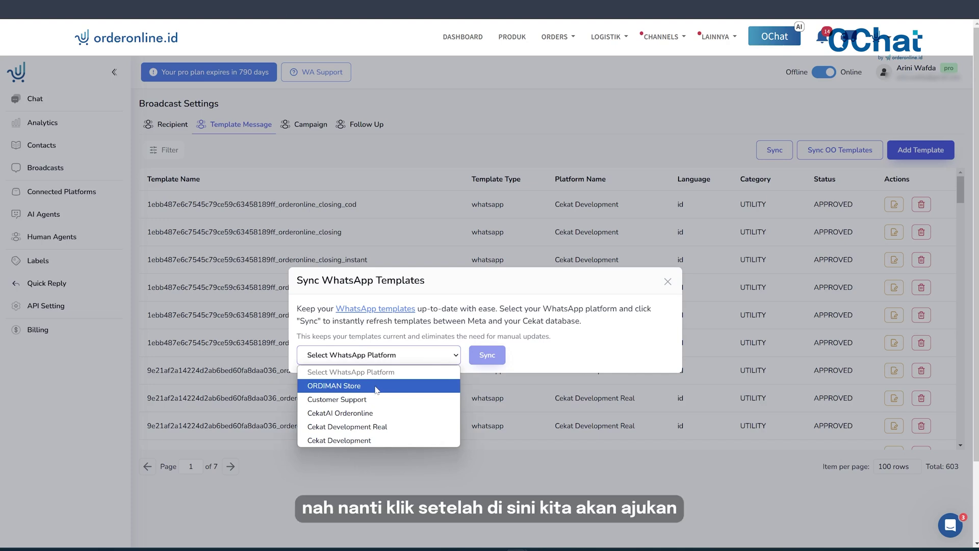
left_click(376, 387)
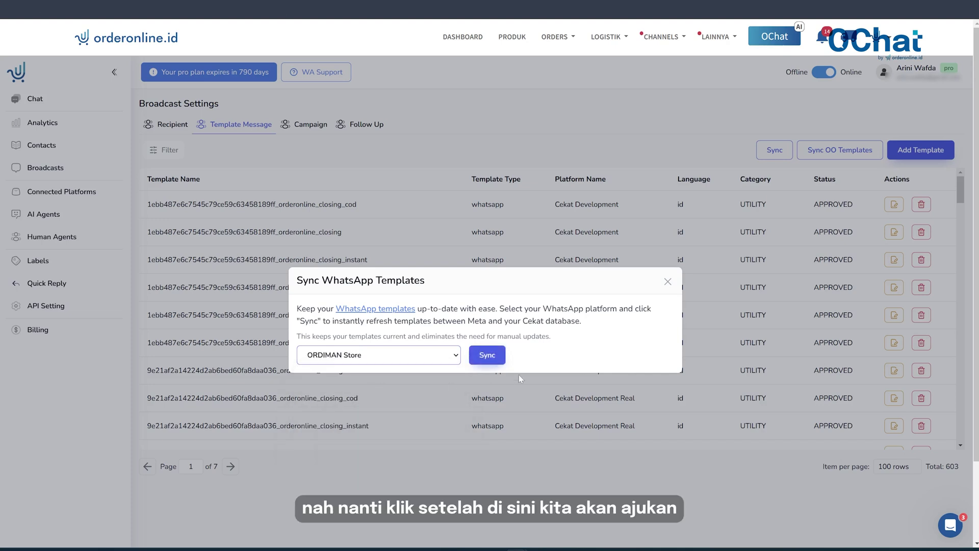
left_click(487, 356)
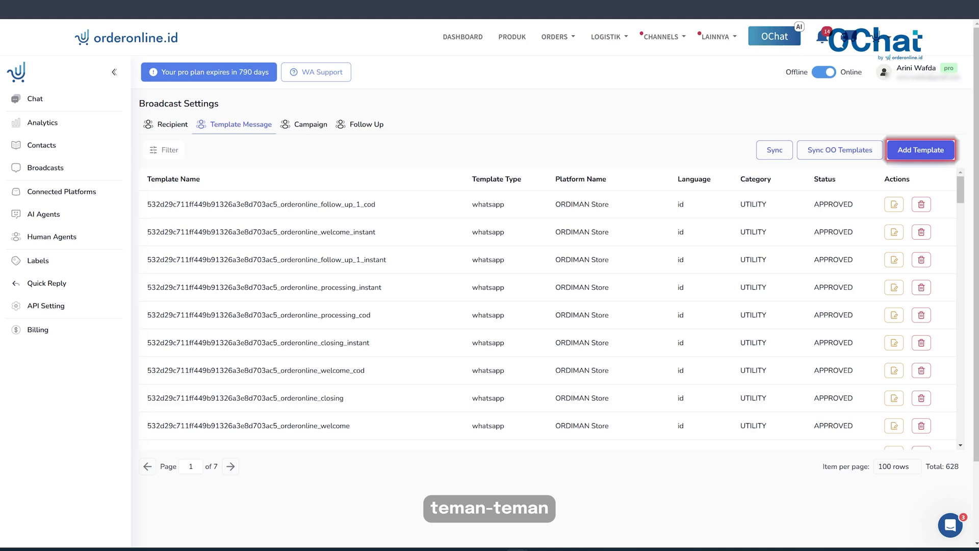
Start a new template message for the ORDIMAN Store platform, check its category options, and close it without creating it.
left_click(917, 159)
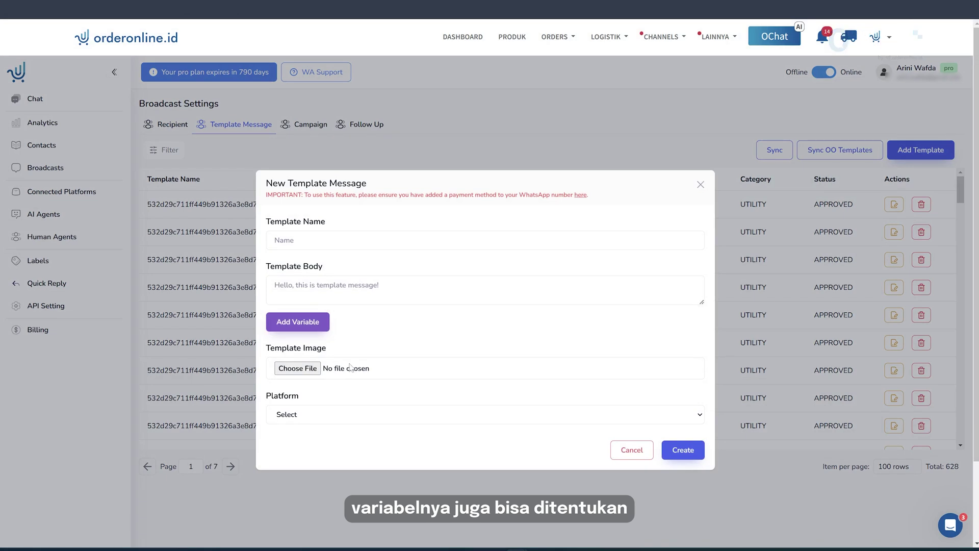
left_click(319, 419)
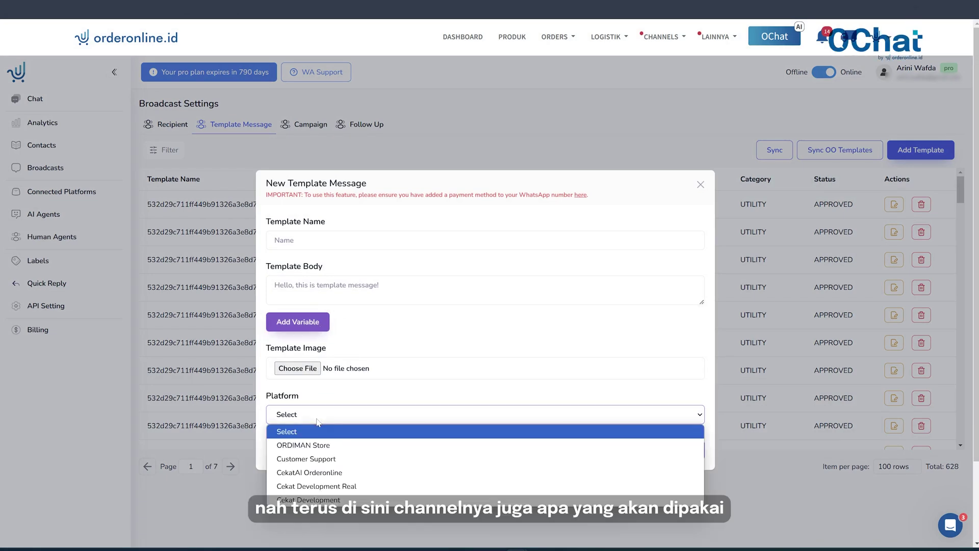
left_click(325, 448)
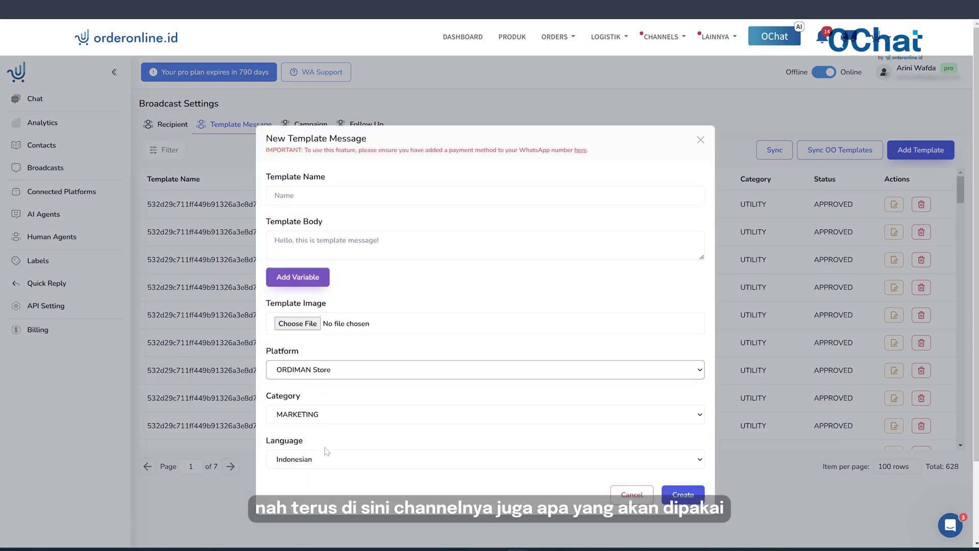
left_click(337, 422)
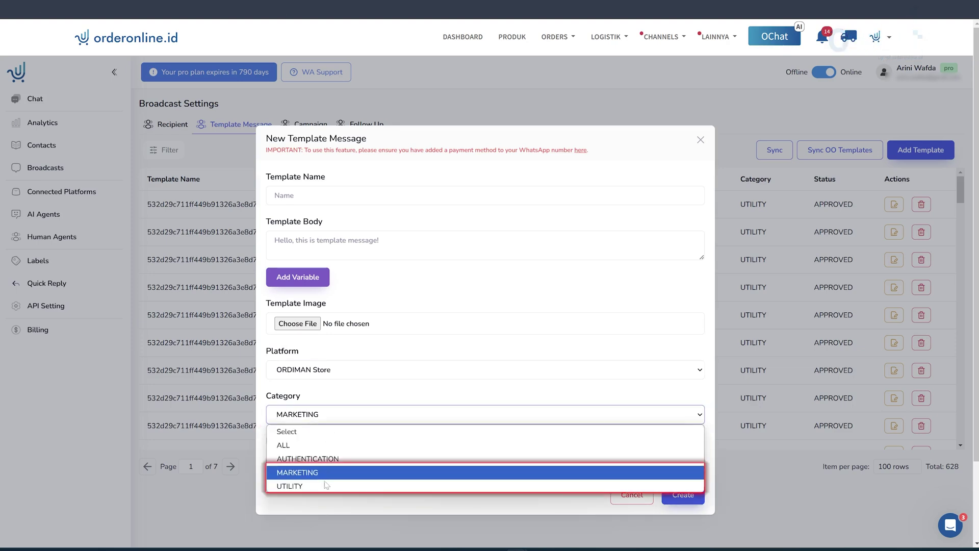
left_click(363, 394)
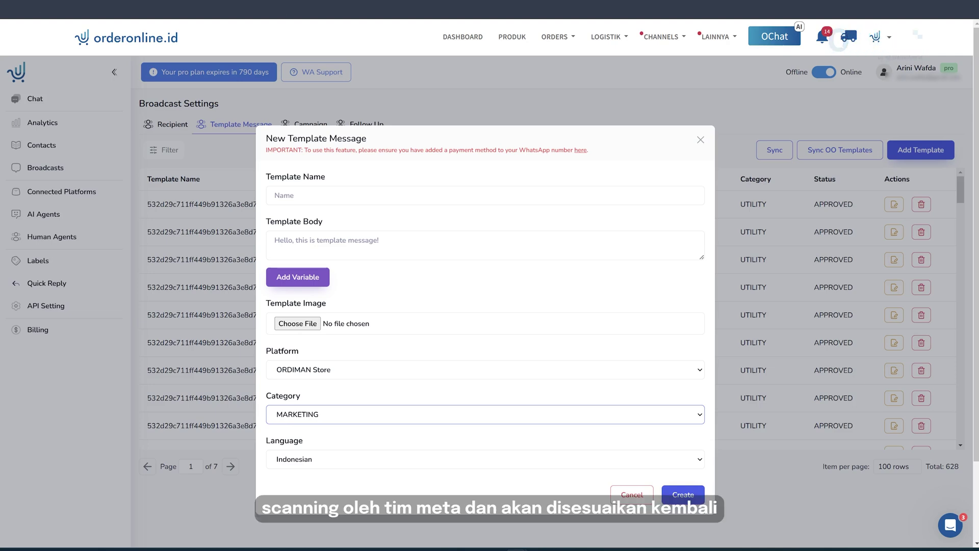
left_click(700, 140)
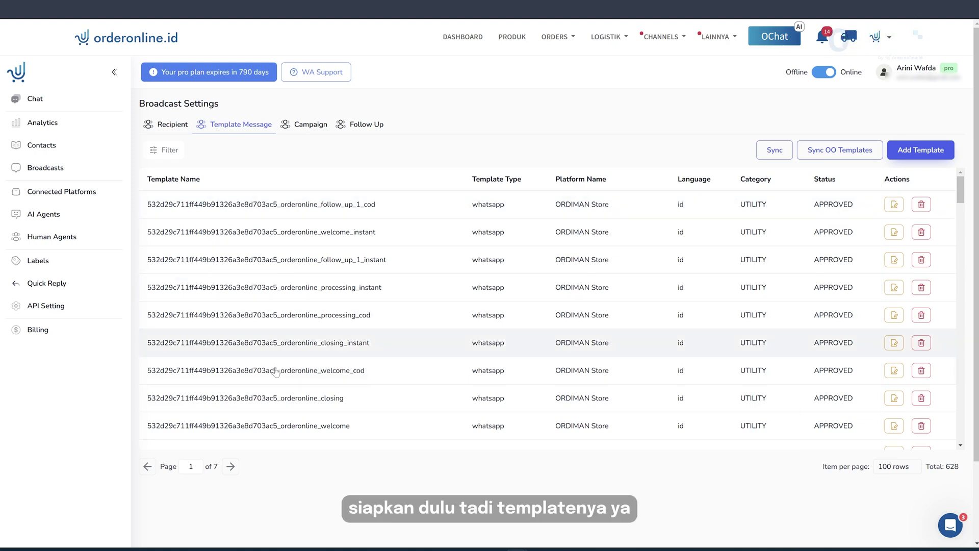
Start a new broadcast recipient list from an uploaded file, open the file selection, and discard the list.
left_click(173, 125)
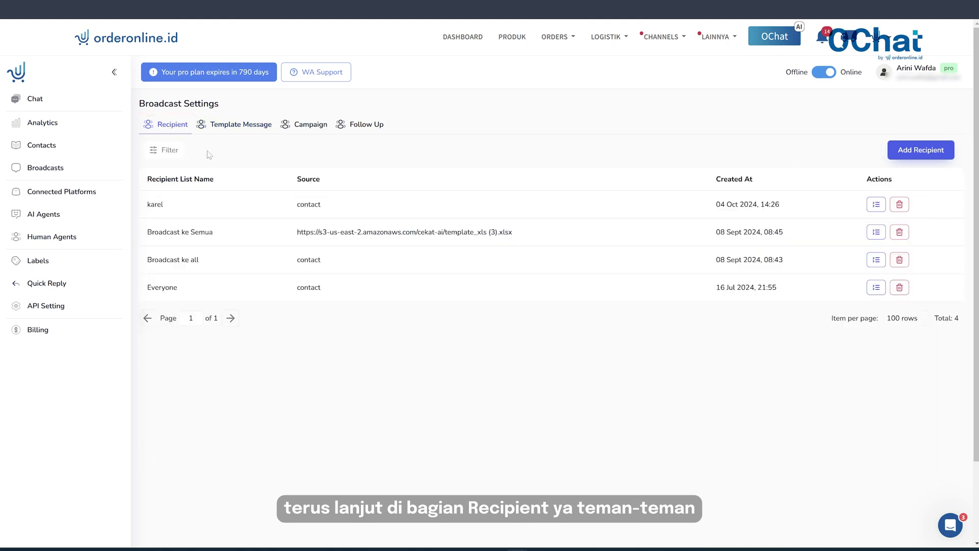
left_click(920, 155)
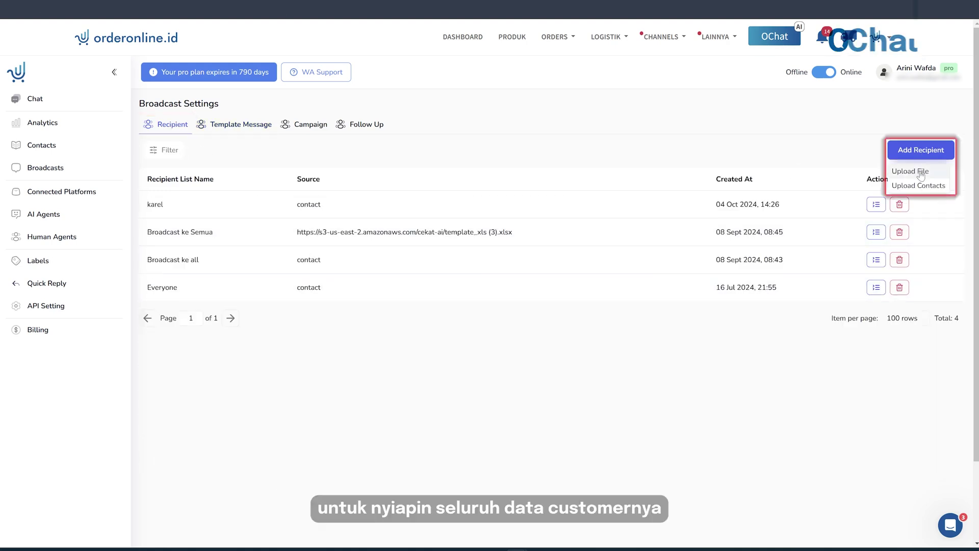
left_click(921, 172)
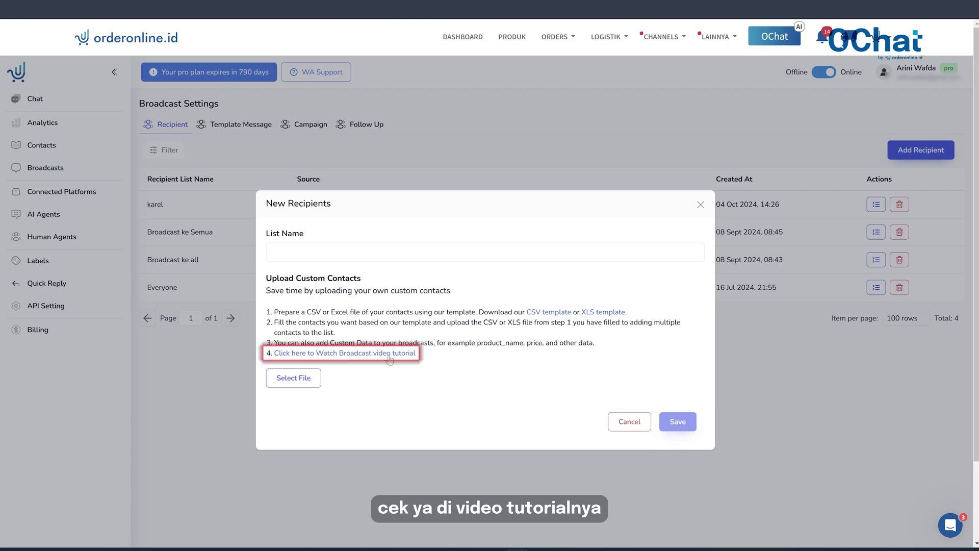
left_click(296, 376)
left_click(332, 186)
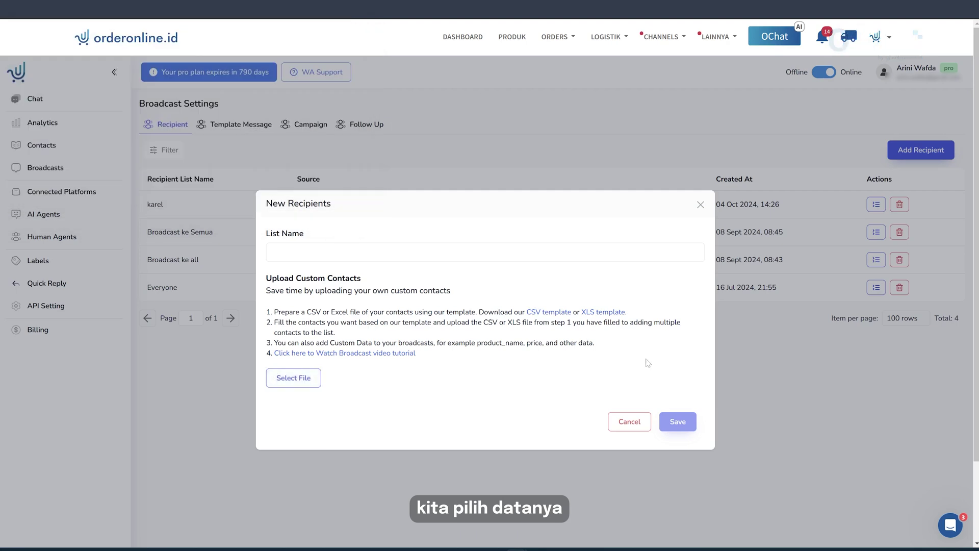
left_click(700, 207)
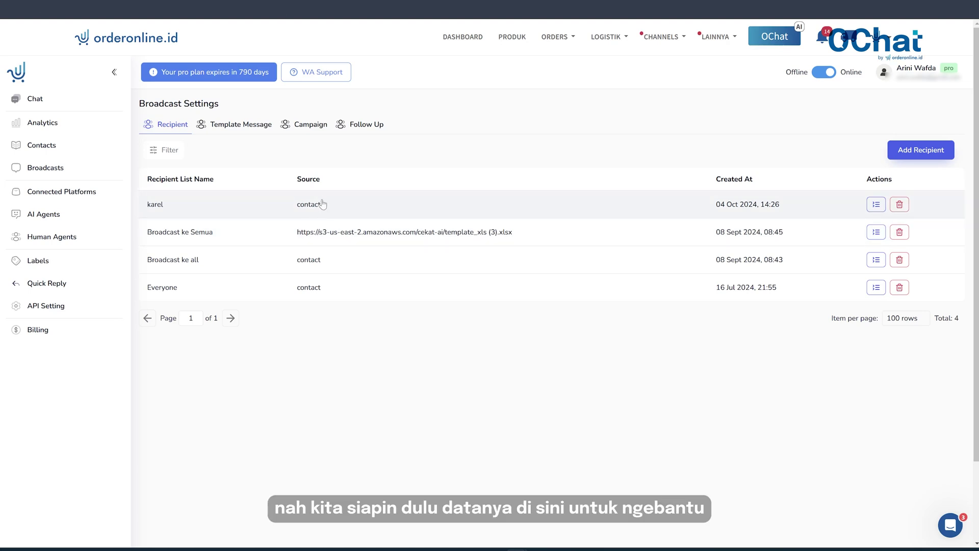
Start a new broadcast campaign named "Product Lanjutan Minggu kemarin".
left_click(309, 131)
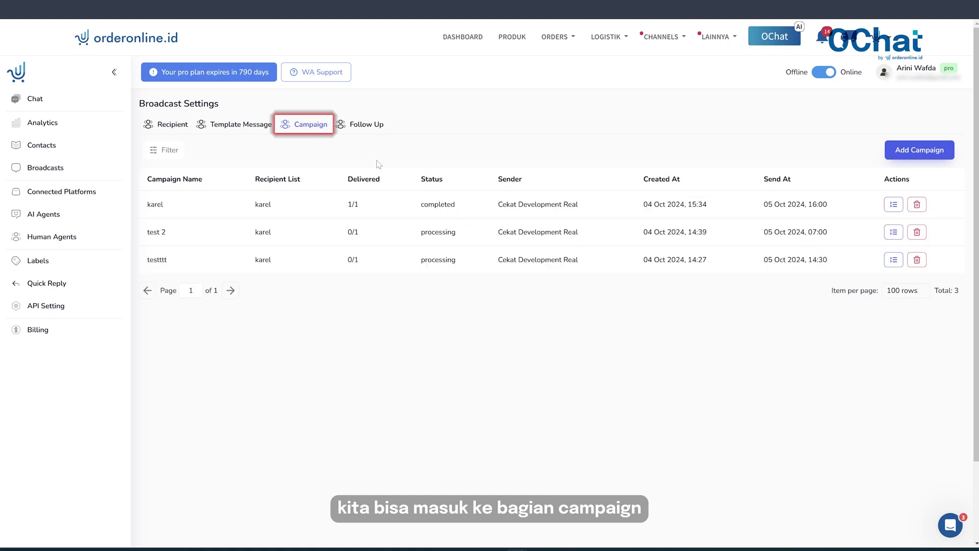
left_click(890, 149)
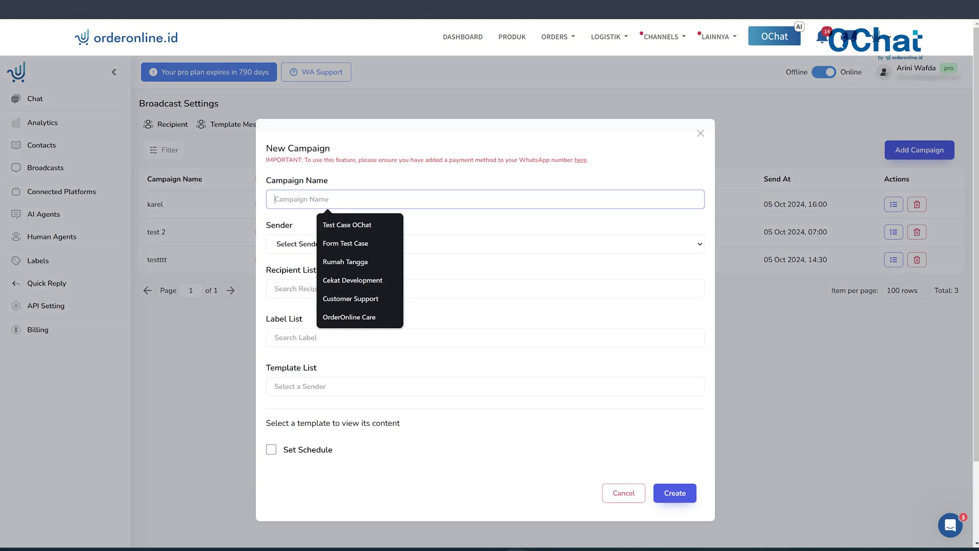
type("Product Lanjutan")
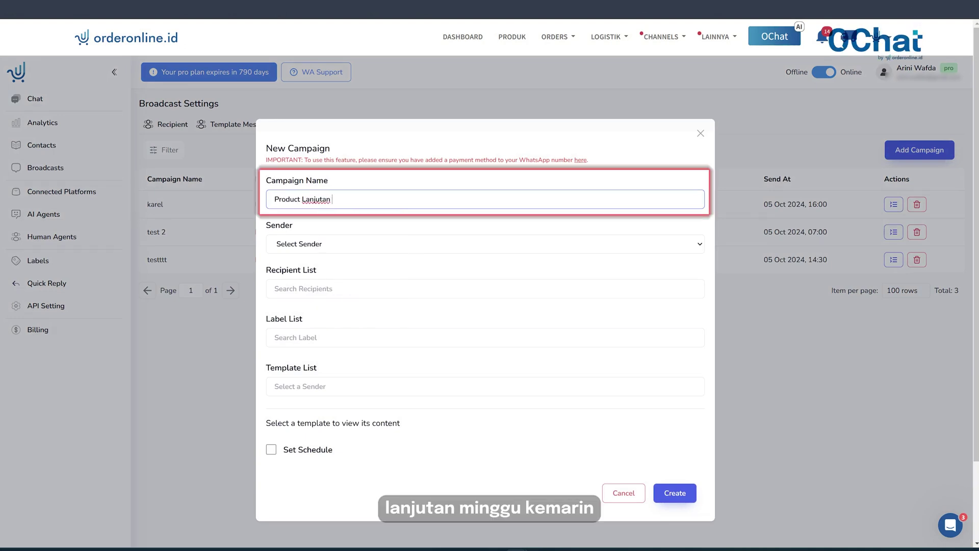
type(" Minggu kemarin")
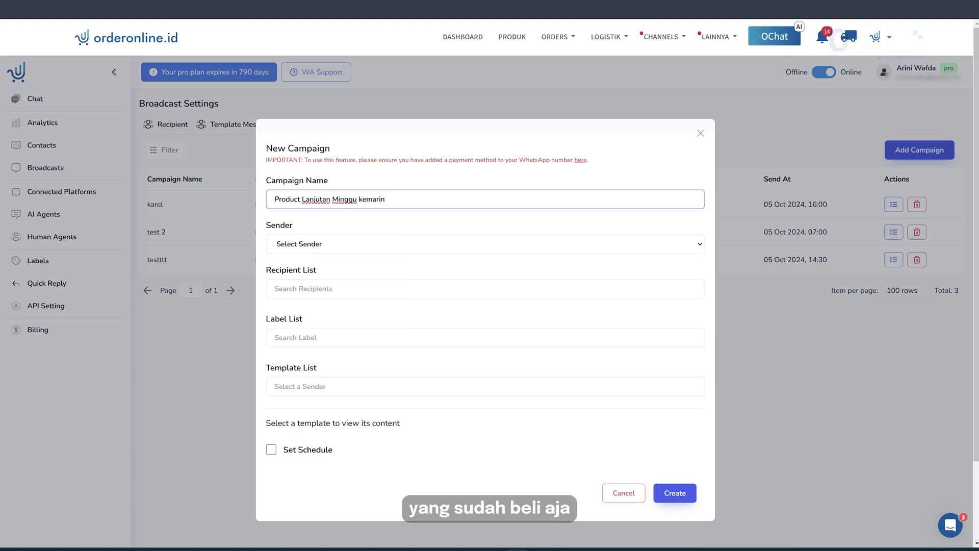
Set the campaign's sender to ORDIMAN Store and its recipient list to Broadcast ke Semua.
left_click(292, 246)
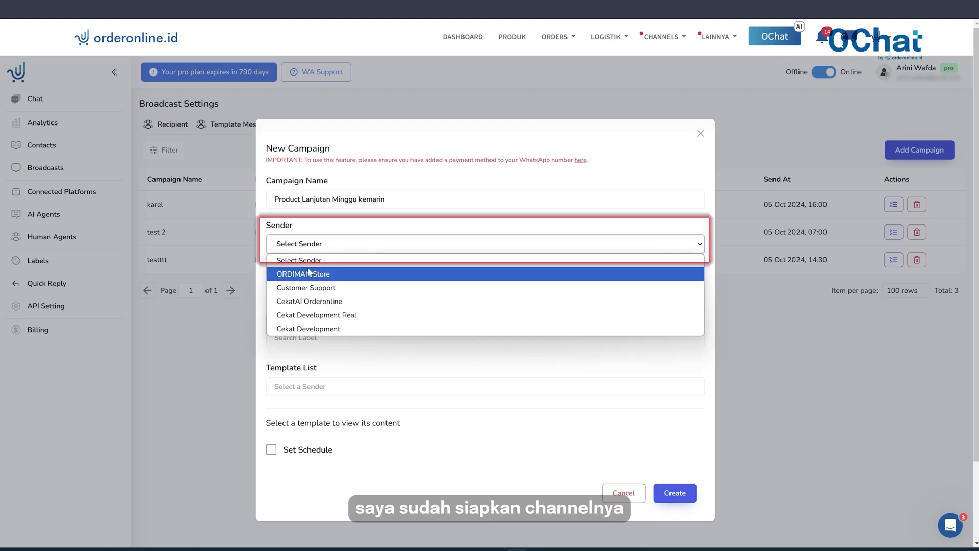
left_click(309, 273)
left_click(313, 278)
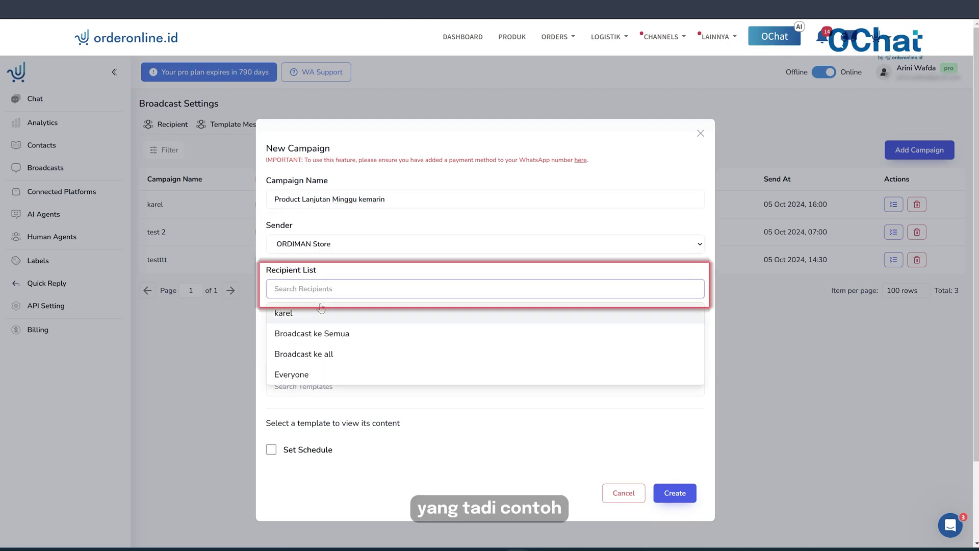
left_click(321, 333)
Assign the Paid label and the orderonline_closing_instant template to the campaign.
left_click(321, 337)
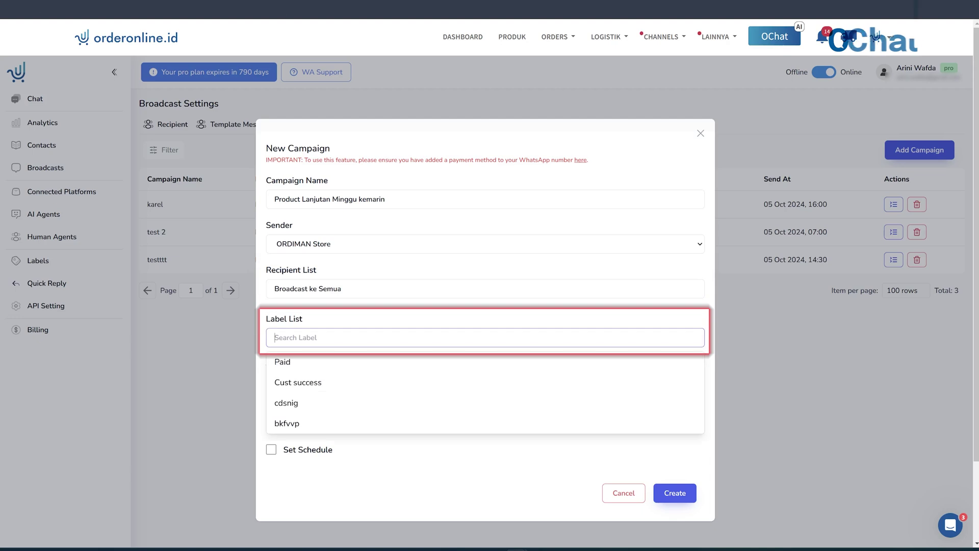
left_click(326, 363)
left_click(329, 386)
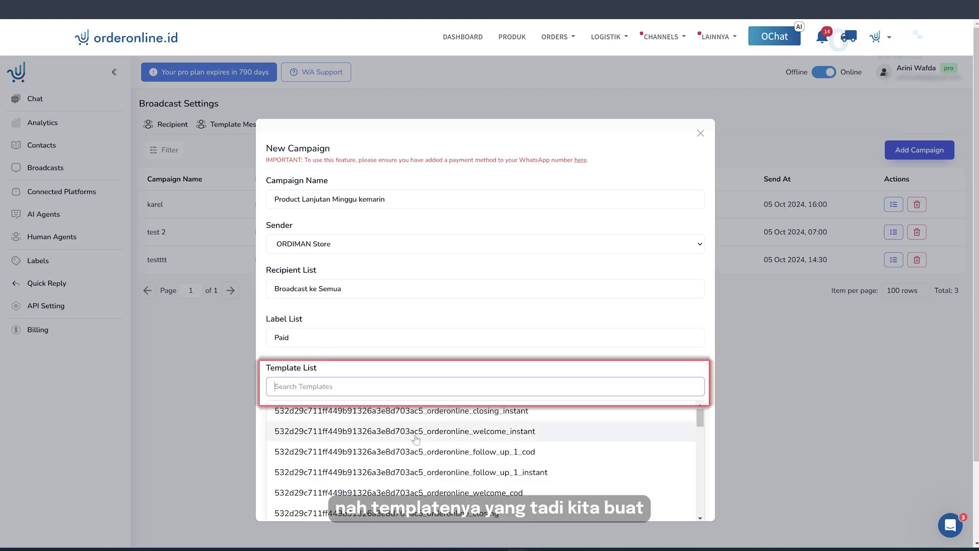
left_click(450, 414)
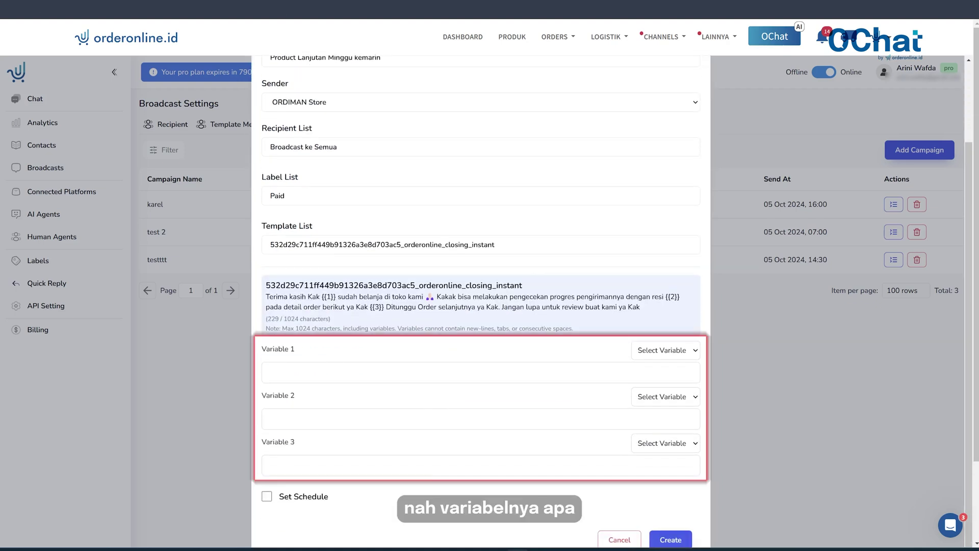
Switch the campaign's scheduling on and off again, and close the campaign form without creating it.
left_click(266, 498)
scroll(416, 487, "down", 1)
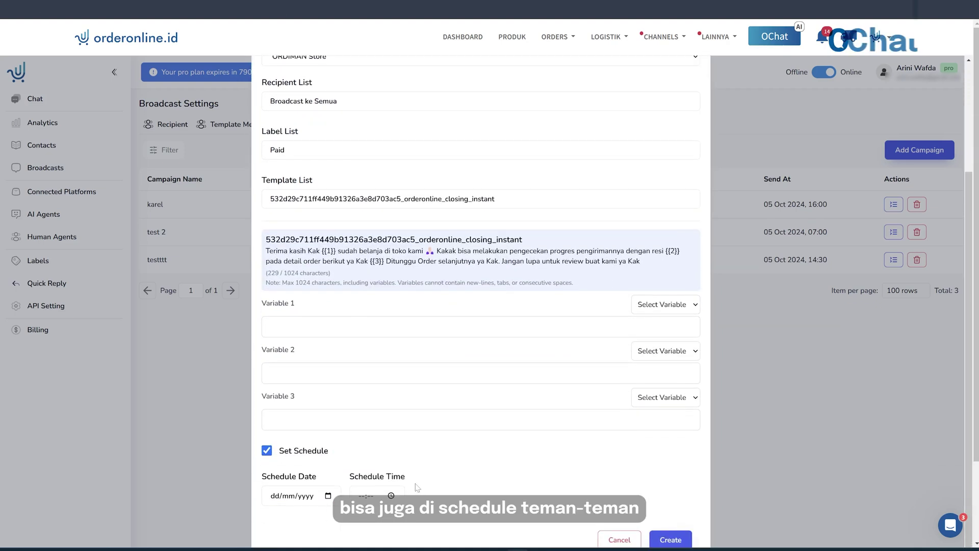
left_click(266, 451)
scroll(322, 491, "down", 2)
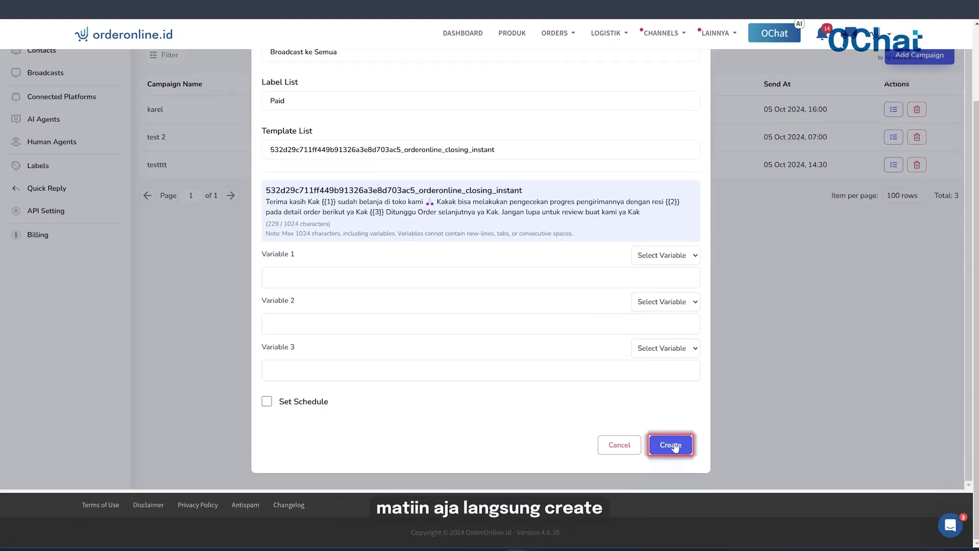
scroll(670, 446, "up", 4)
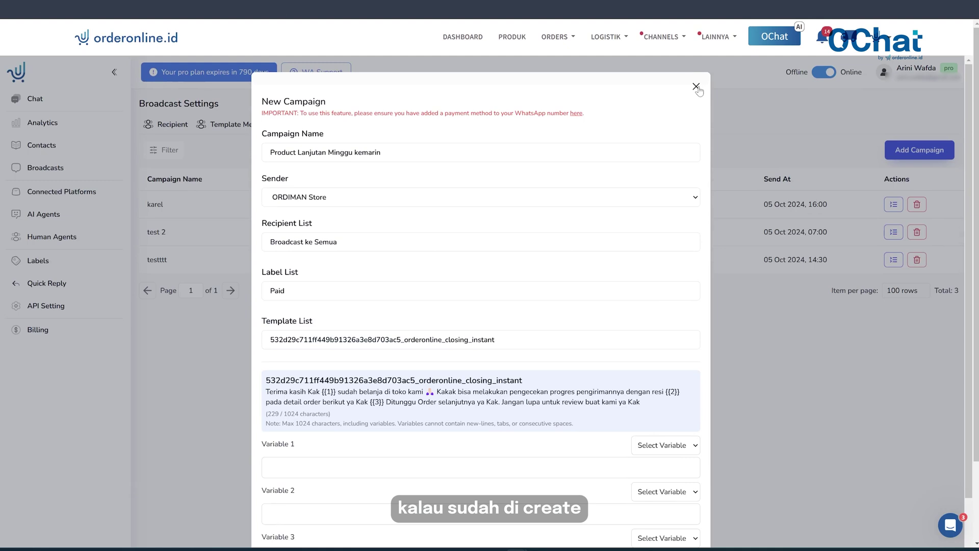
left_click(696, 87)
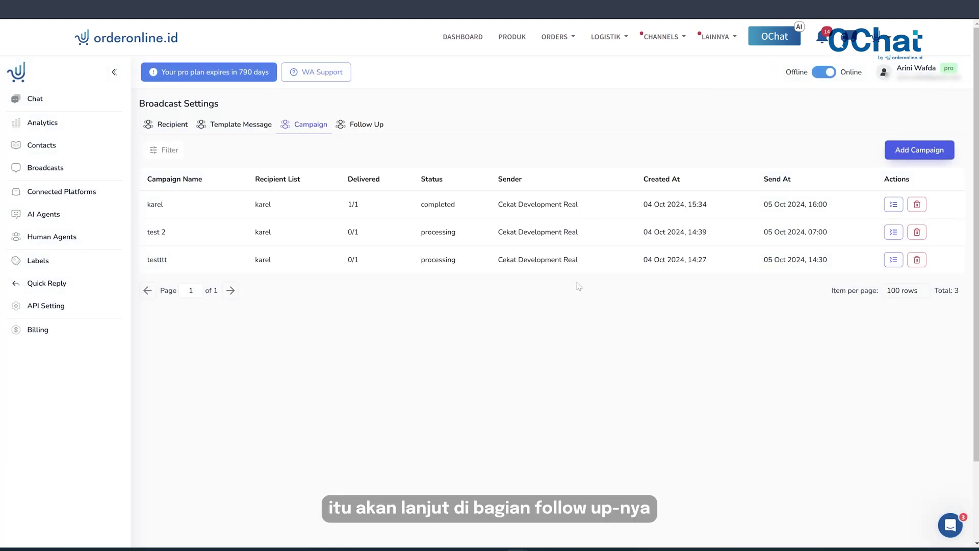
Look over the broadcast follow-up list and open the unassigned chats.
left_click(353, 125)
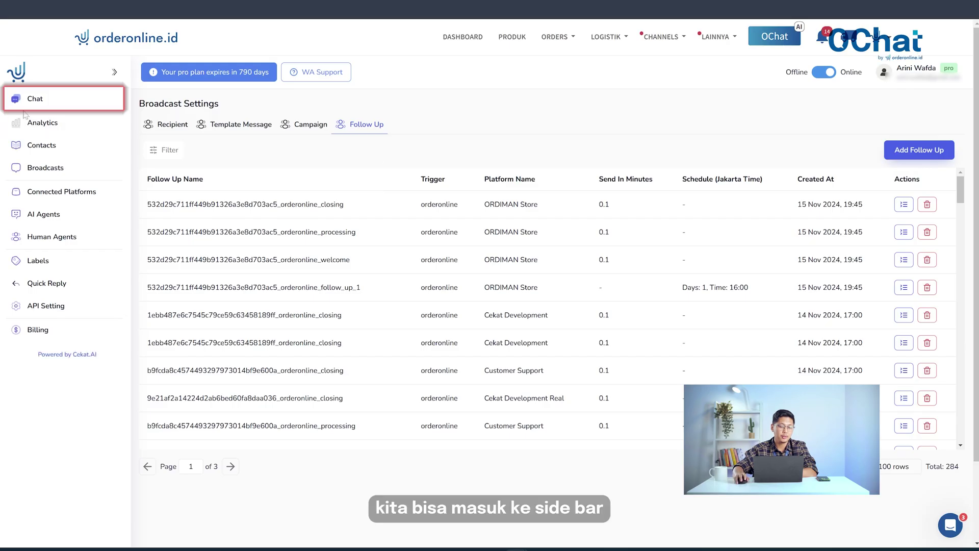
left_click(50, 103)
left_click(233, 136)
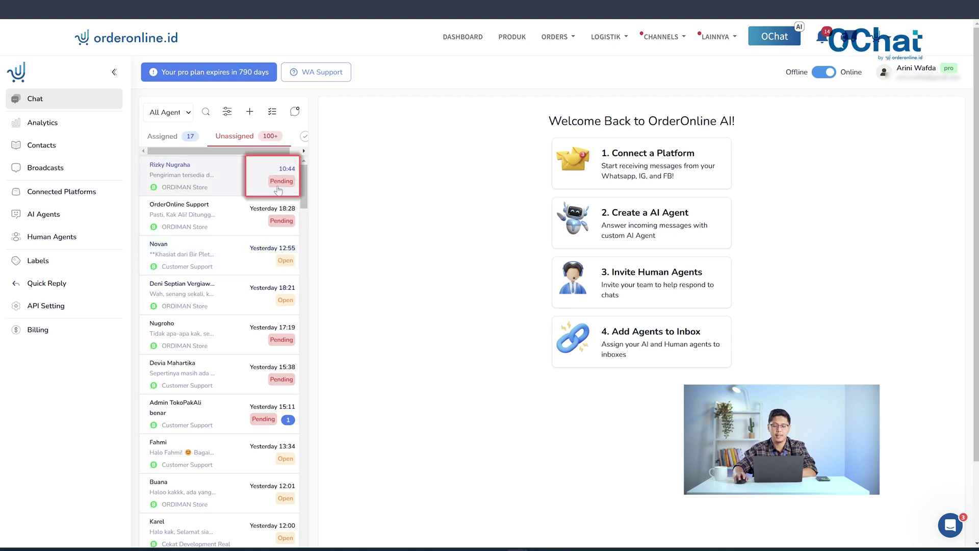
Compare the assigned chats with the unassigned ones and open the unassigned OrderOnline Support conversation.
left_click(168, 136)
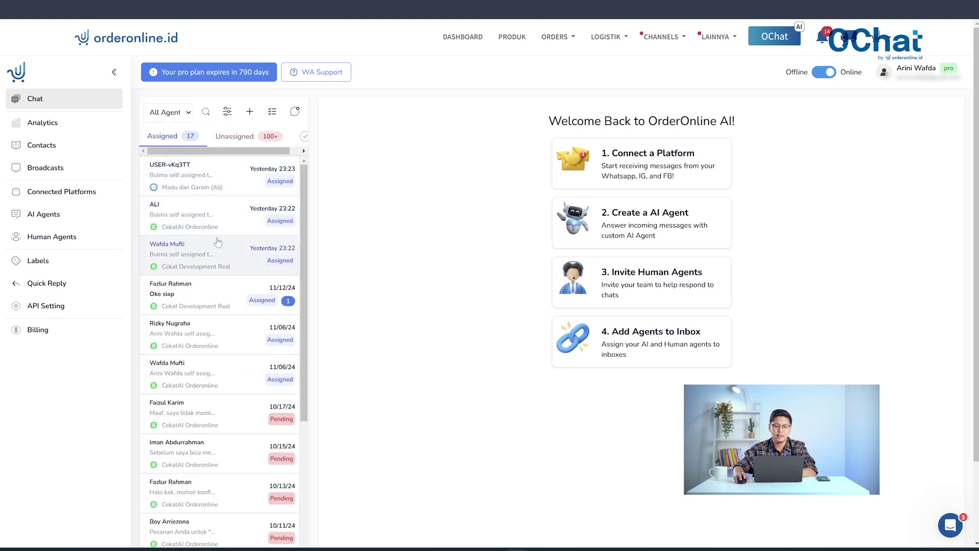
left_click(232, 138)
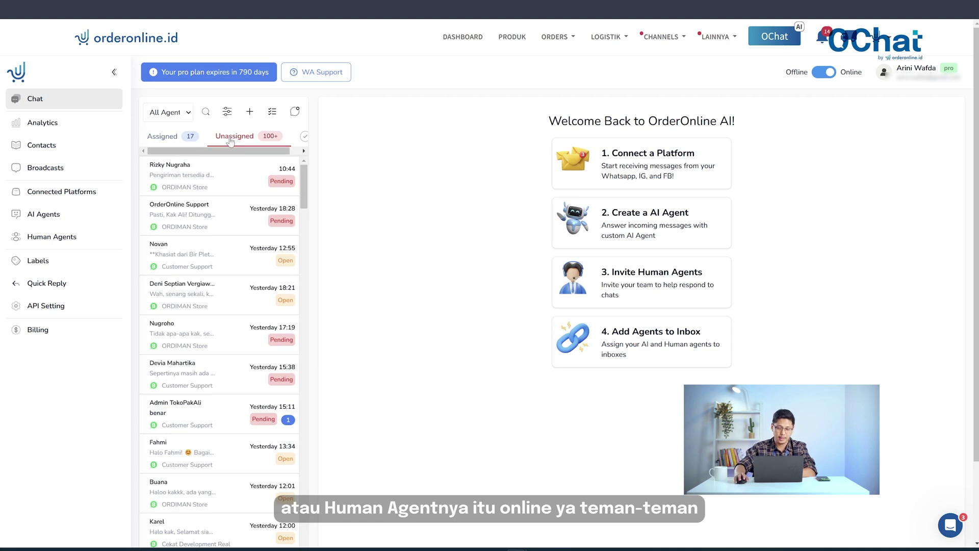
left_click(240, 218)
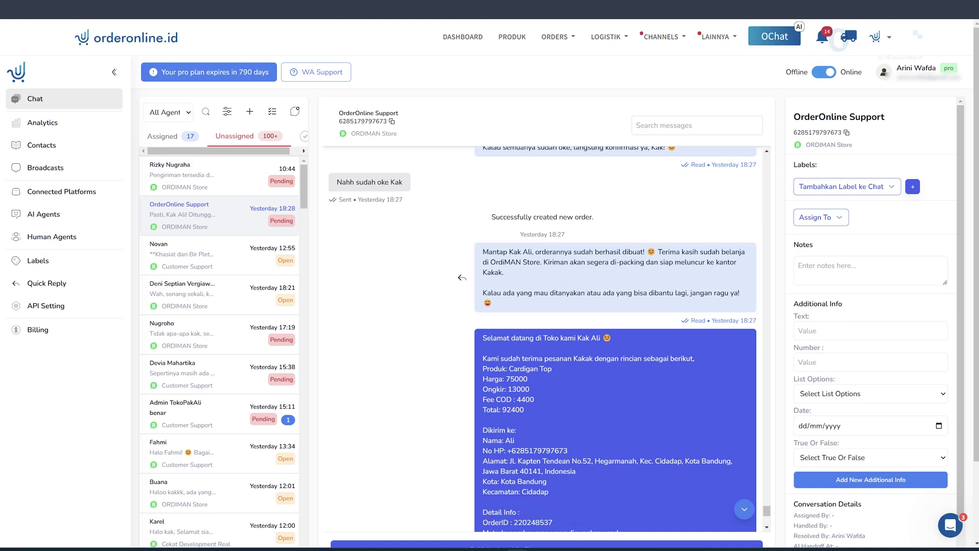
Review the OrderOnline Support conversation, comparing the customer's messages with the AI replies and the order confirmation.
scroll(637, 283, "up", 8)
scroll(636, 283, "down", 10)
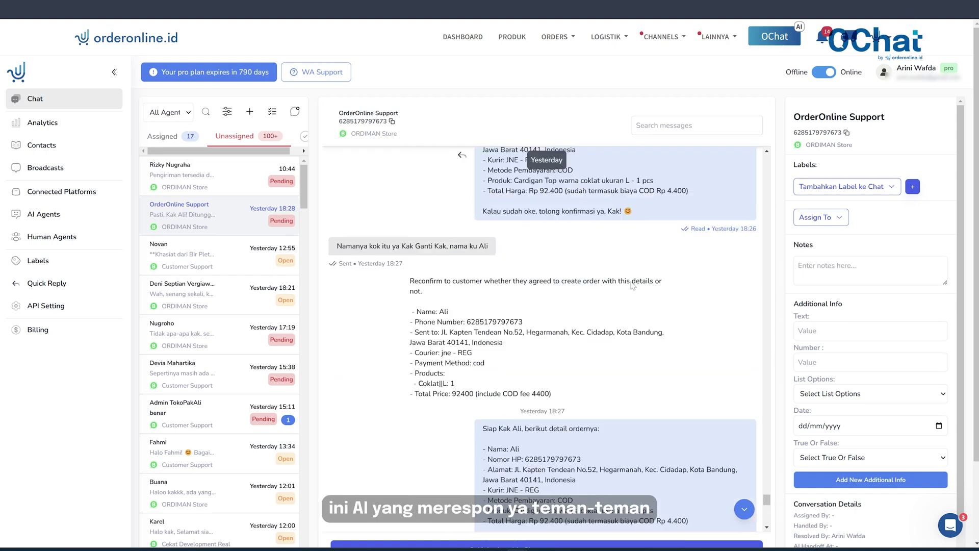
scroll(584, 306, "up", 1)
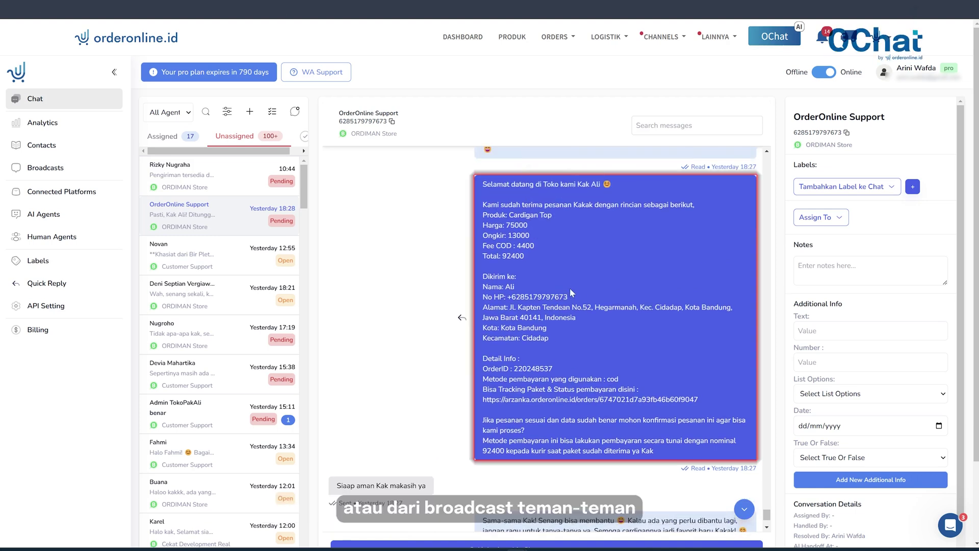
scroll(570, 288, "down", 5)
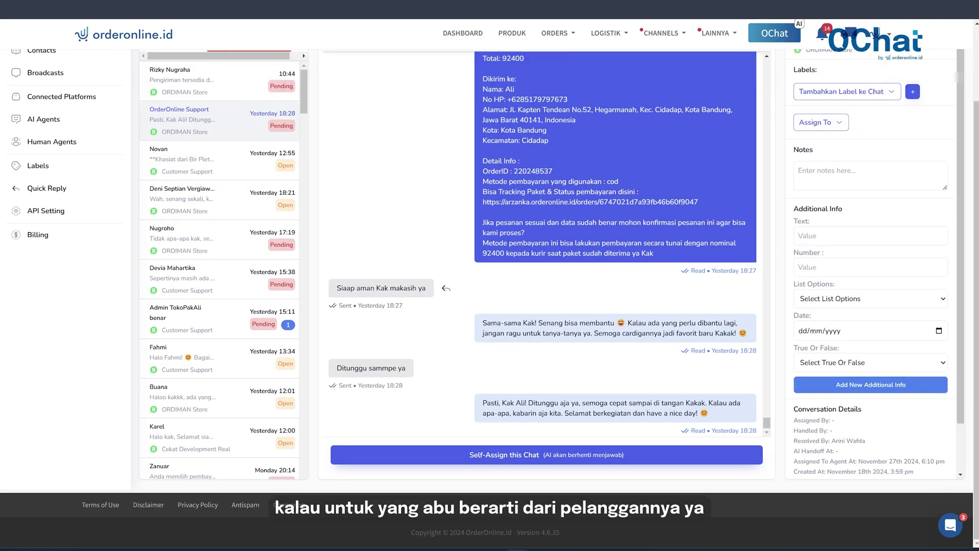
scroll(428, 315, "up", 10)
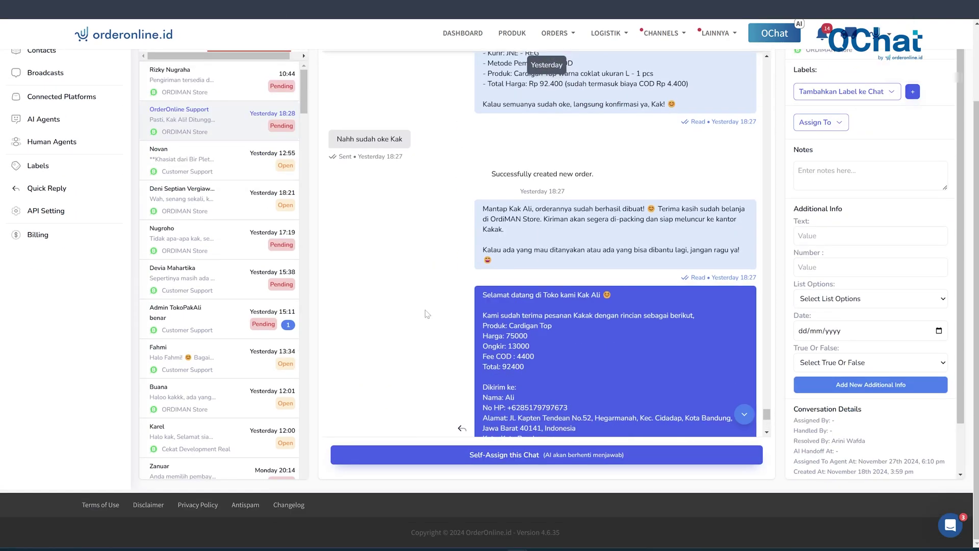
scroll(220, 280, "up", 2)
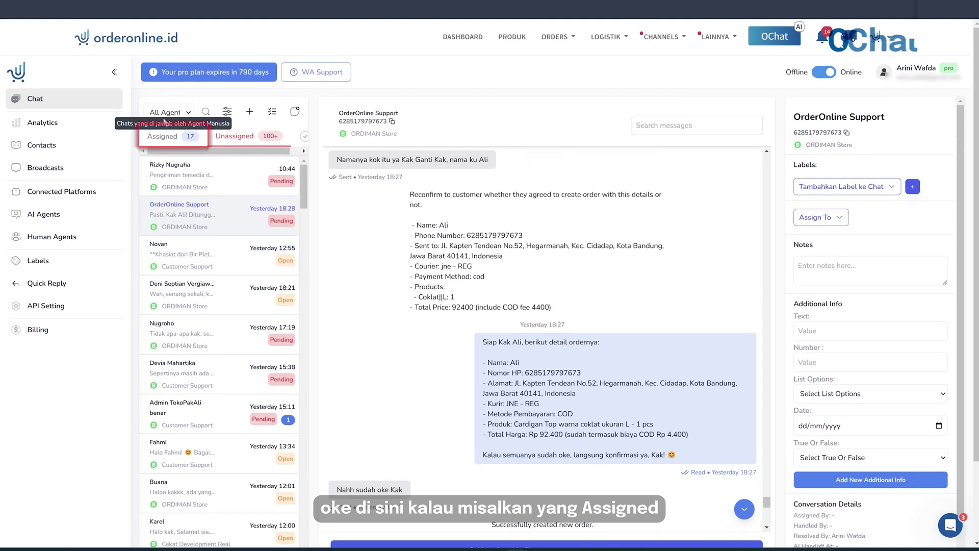
Switch to the assigned chats and locate the self-assign option of the open OrderOnline Support conversation.
left_click(170, 140)
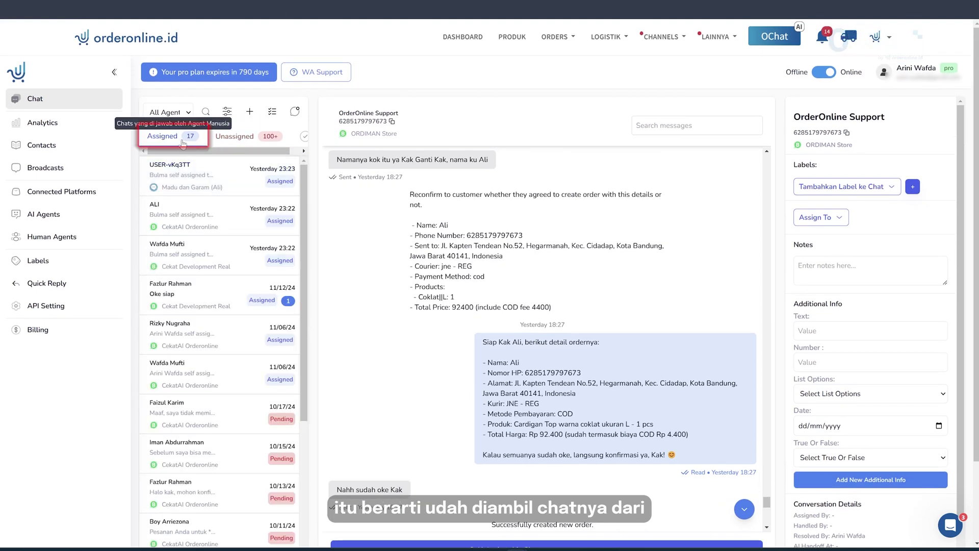
scroll(630, 332, "down", 10)
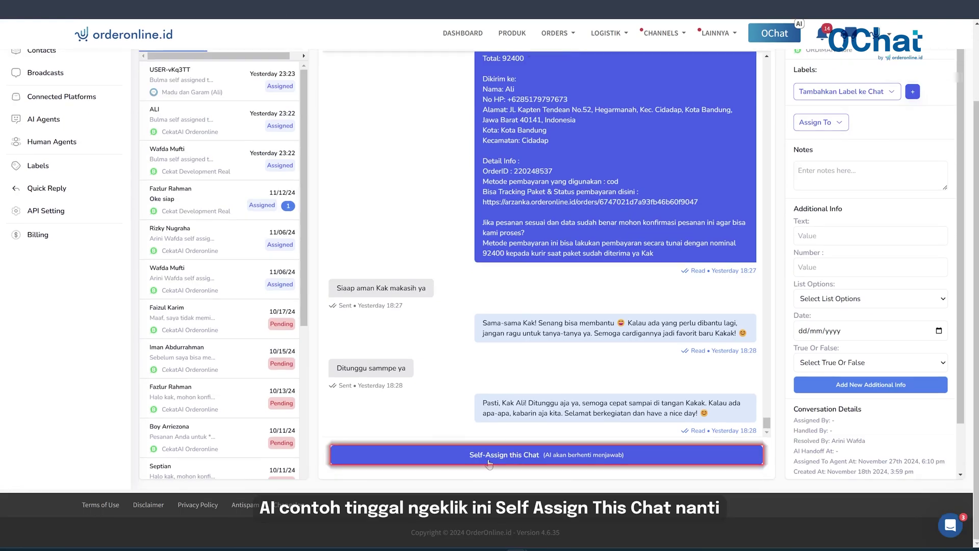
scroll(229, 285, "up", 2)
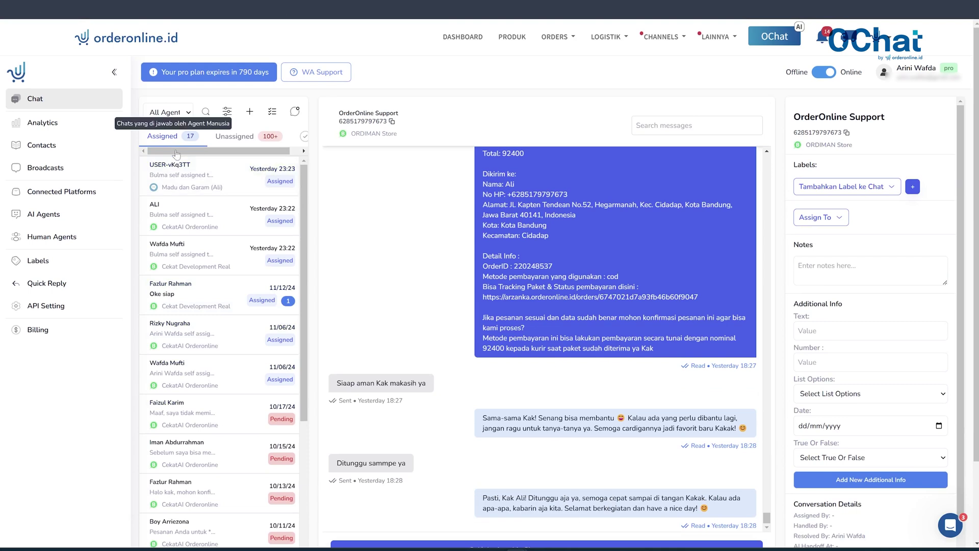
Open the chat filter and examine the available Status, Agent, Resolved By and Inbox options.
left_click(227, 115)
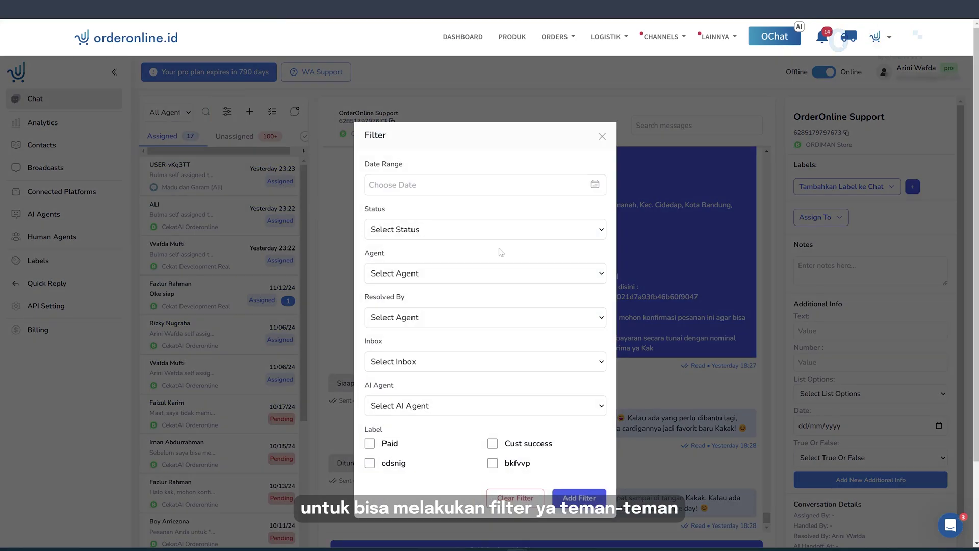
left_click(416, 232)
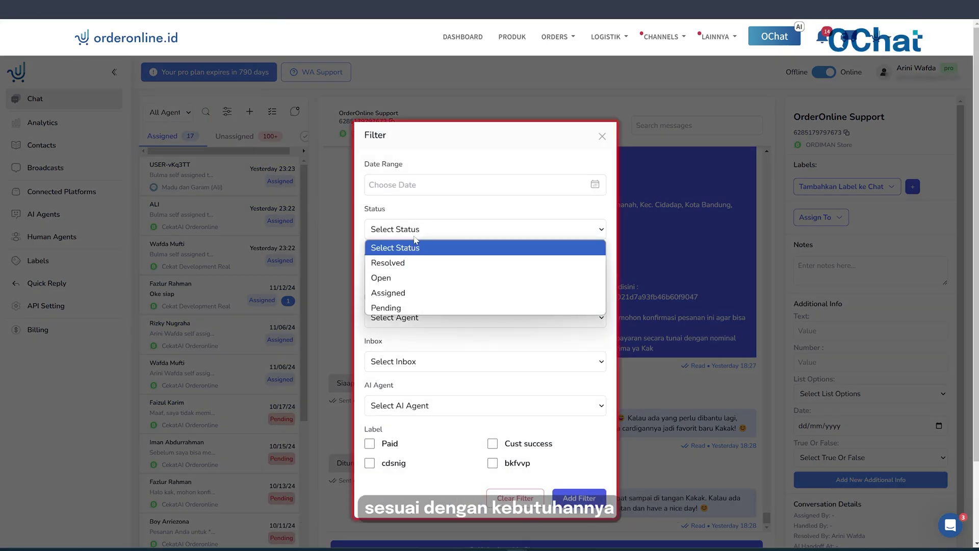
left_click(469, 225)
left_click(427, 280)
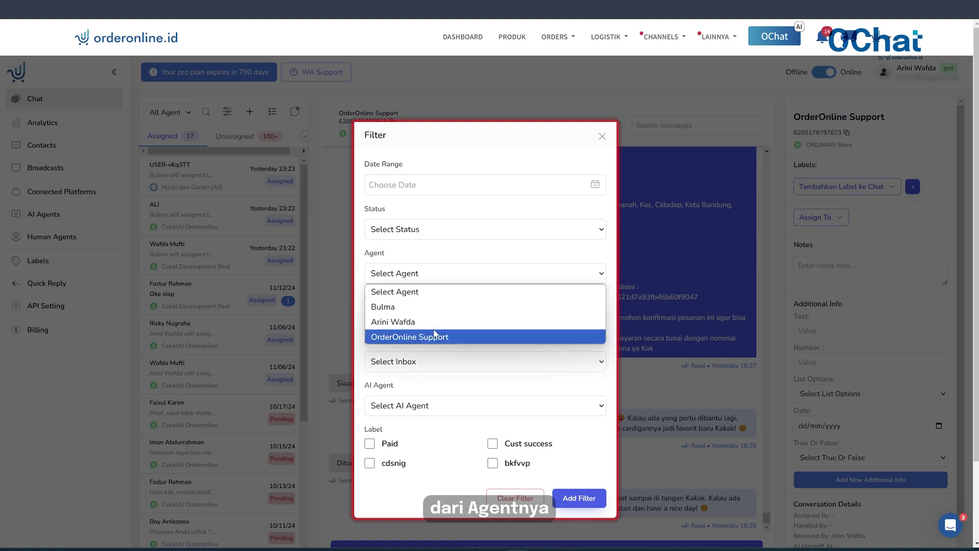
left_click(448, 252)
left_click(428, 322)
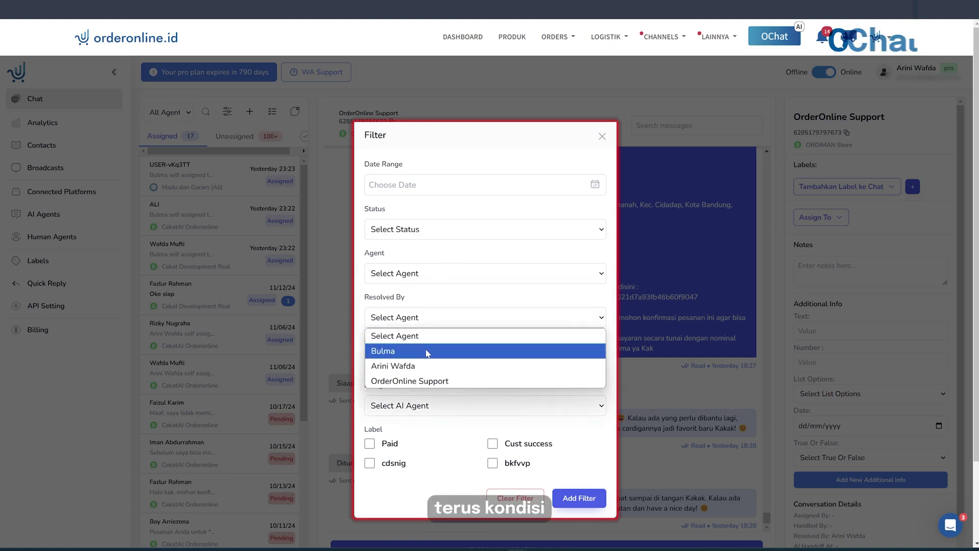
left_click(447, 295)
left_click(426, 365)
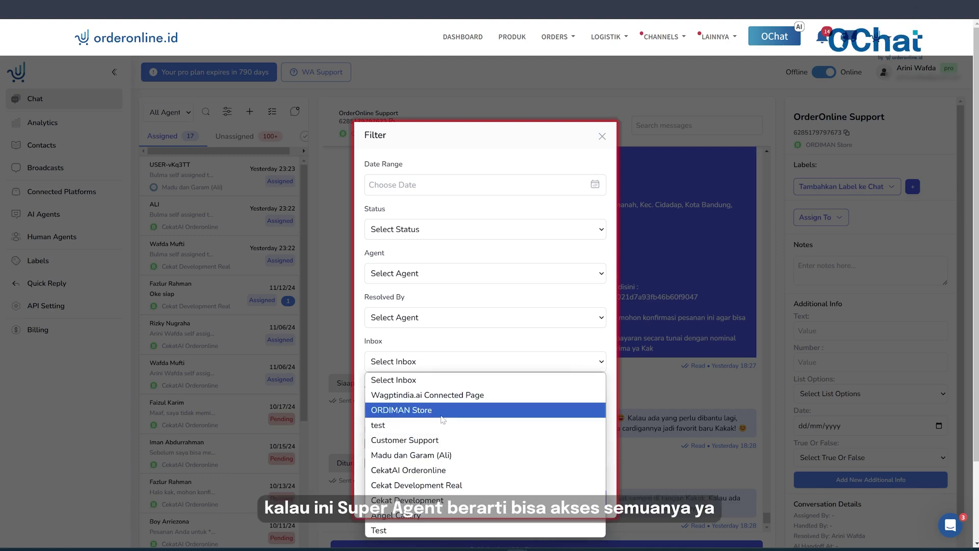
left_click(461, 338)
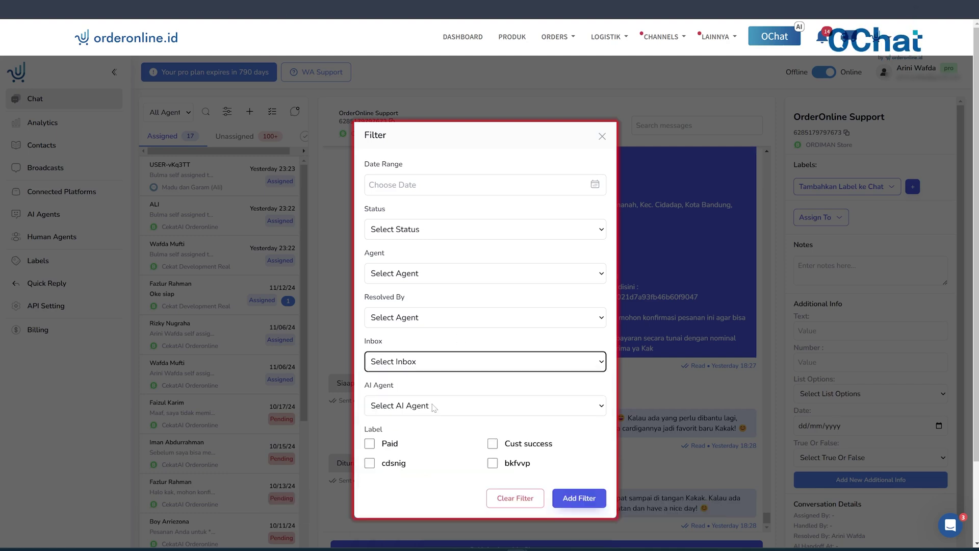
Examine the AI Agent filter options, switch the Paid label filter on and off again, and close the filter.
left_click(436, 408)
left_click(444, 409)
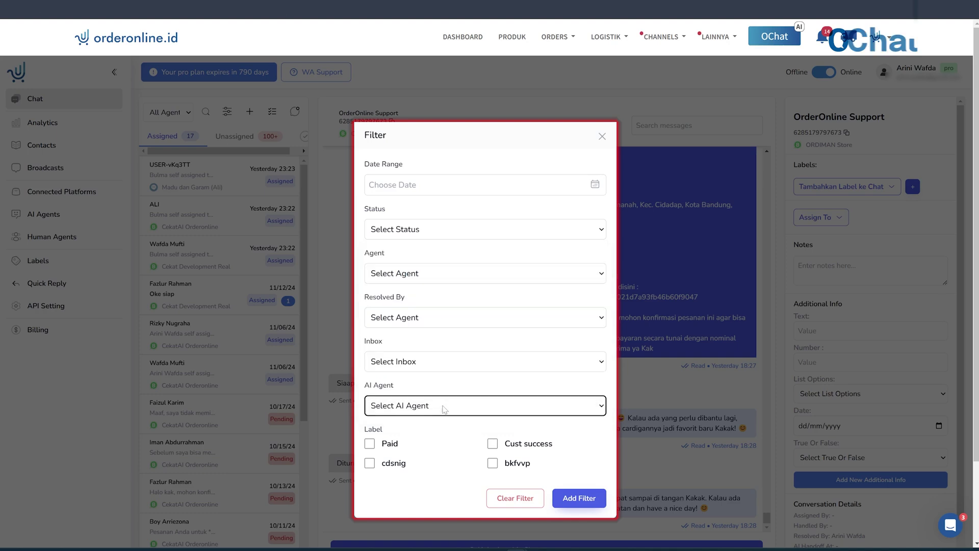
left_click(444, 410)
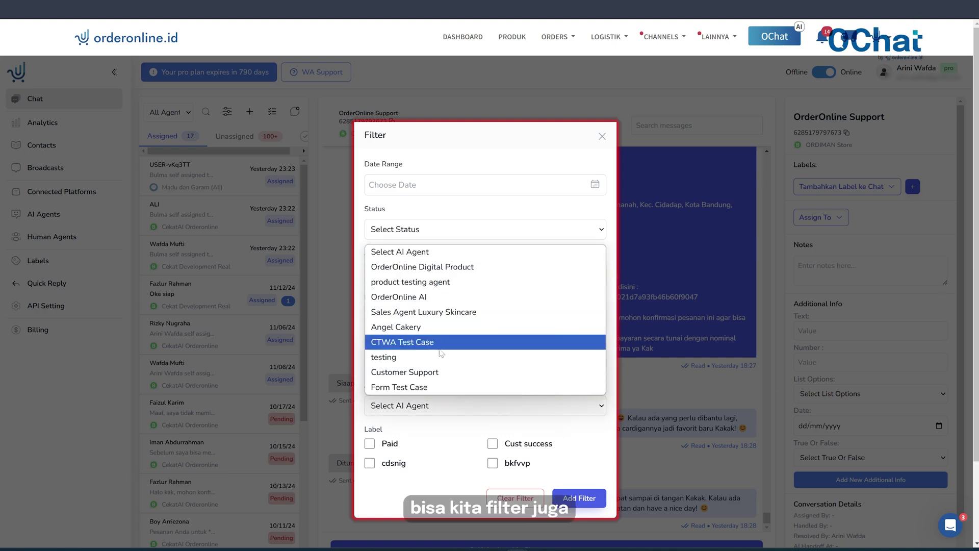
left_click(448, 443)
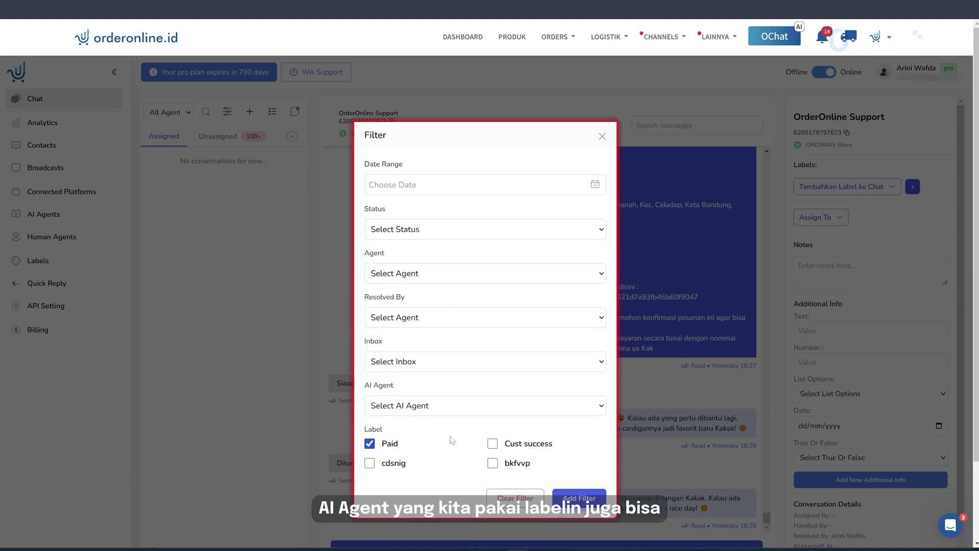
left_click(380, 445)
left_click(602, 136)
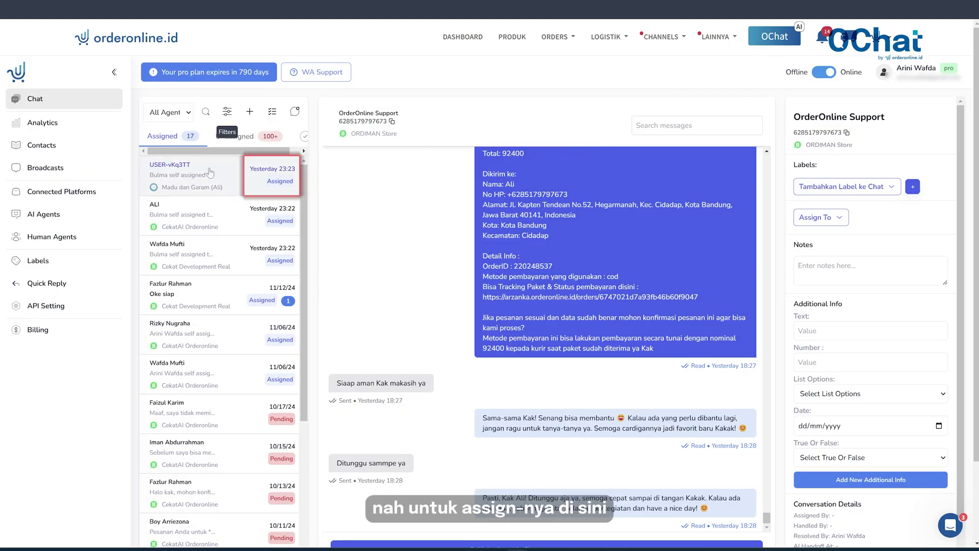
Open the first assigned chat from the Madu dan Garam inbox and check in its conversation details who handles it.
mouse_move(280, 179)
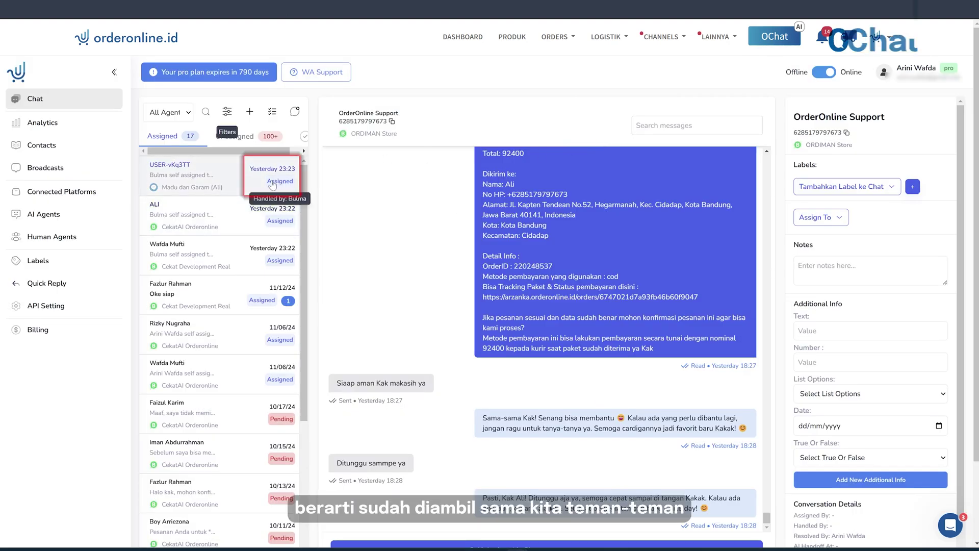
left_click(238, 177)
scroll(535, 327, "down", 2)
scroll(536, 328, "up", 2)
scroll(536, 328, "down", 1)
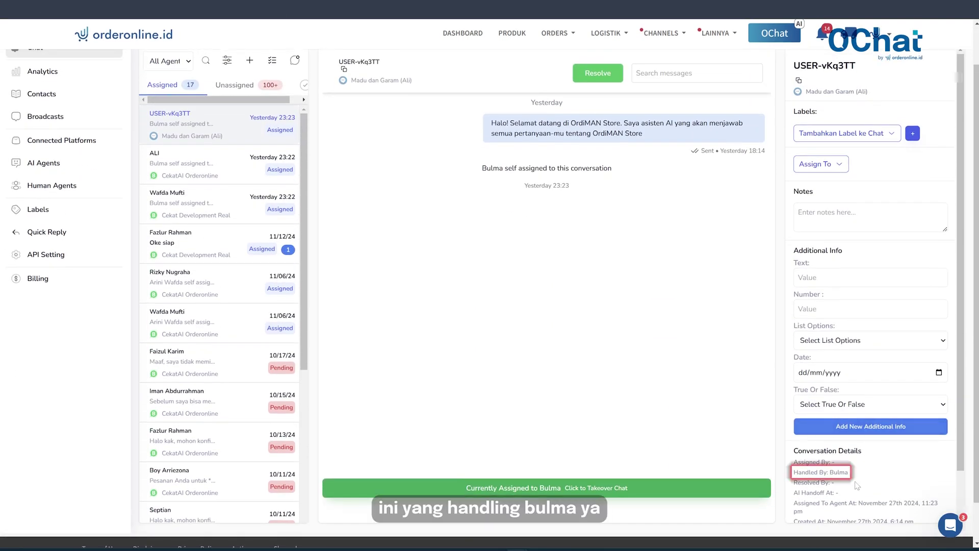
scroll(666, 389, "up", 1)
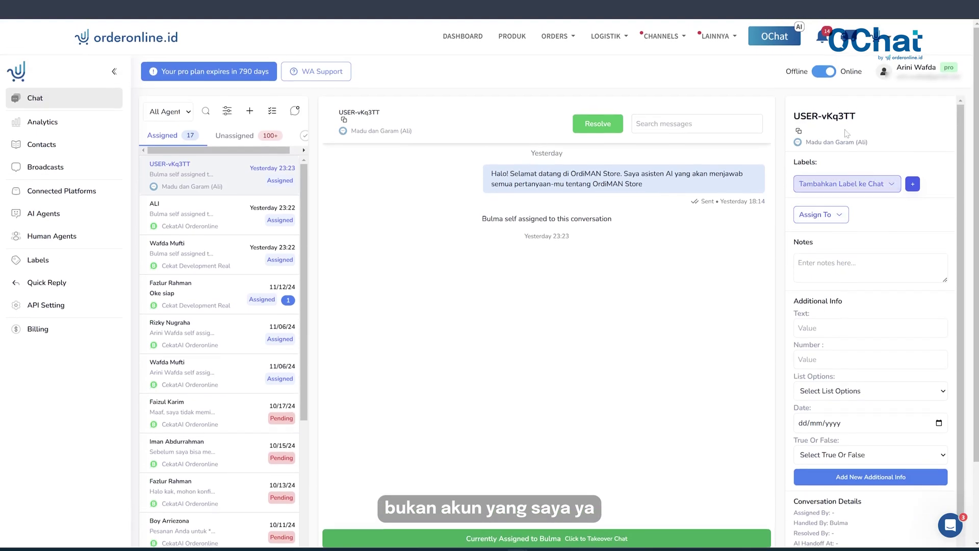
scroll(595, 304, "down", 2)
scroll(592, 306, "up", 2)
scroll(579, 318, "down", 1)
scroll(575, 321, "up", 1)
scroll(575, 326, "down", 1)
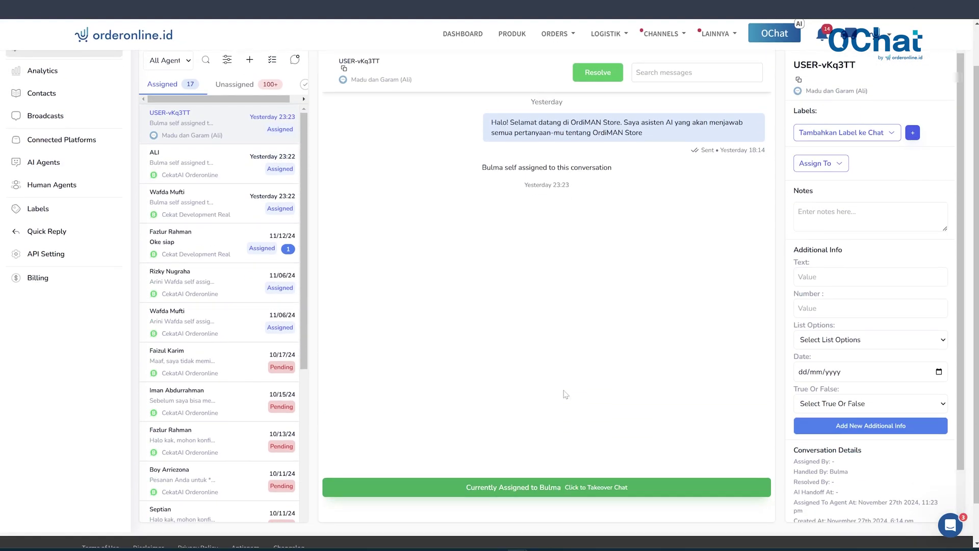
Take over the Madu dan Garam chat from the other agent and check its Handled By detail.
left_click(514, 487)
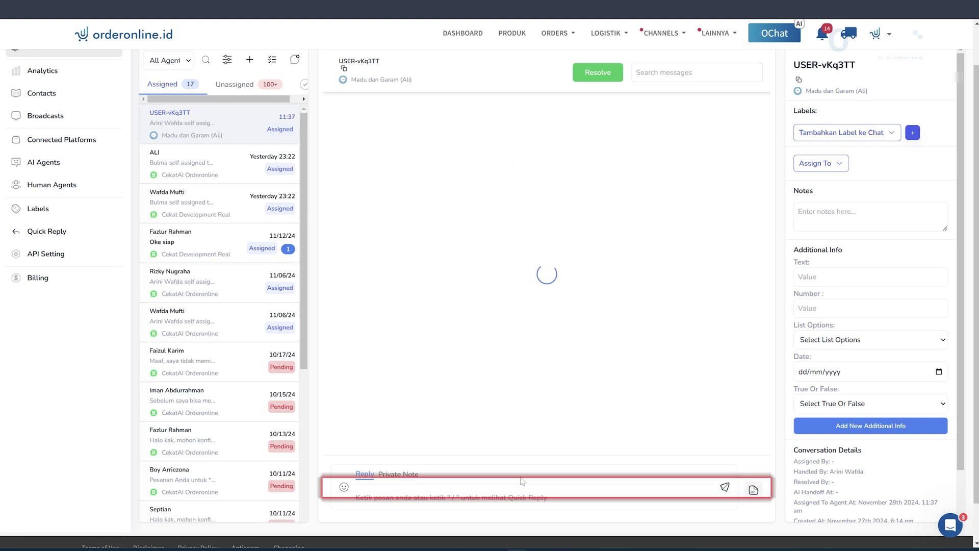
left_click_drag(828, 472, 857, 472)
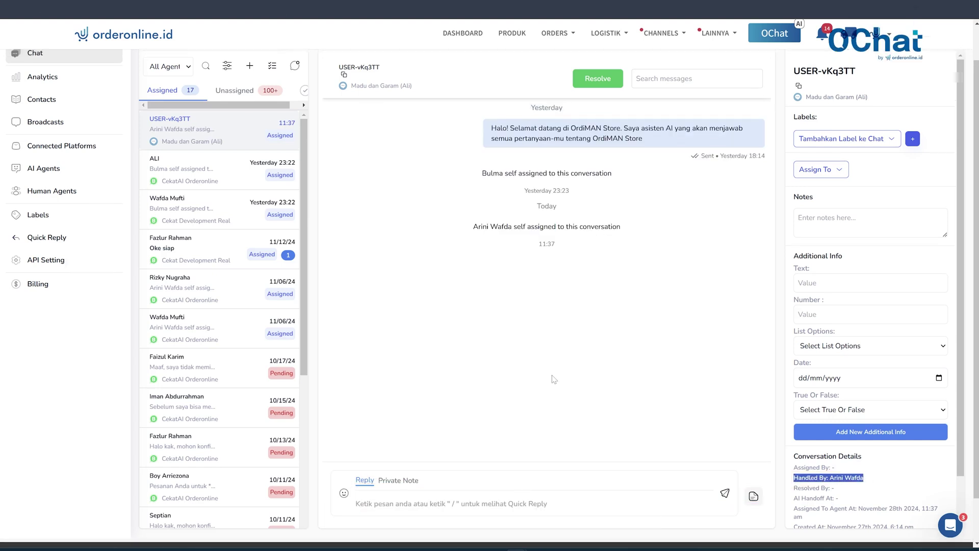
scroll(310, 199, "up", 1)
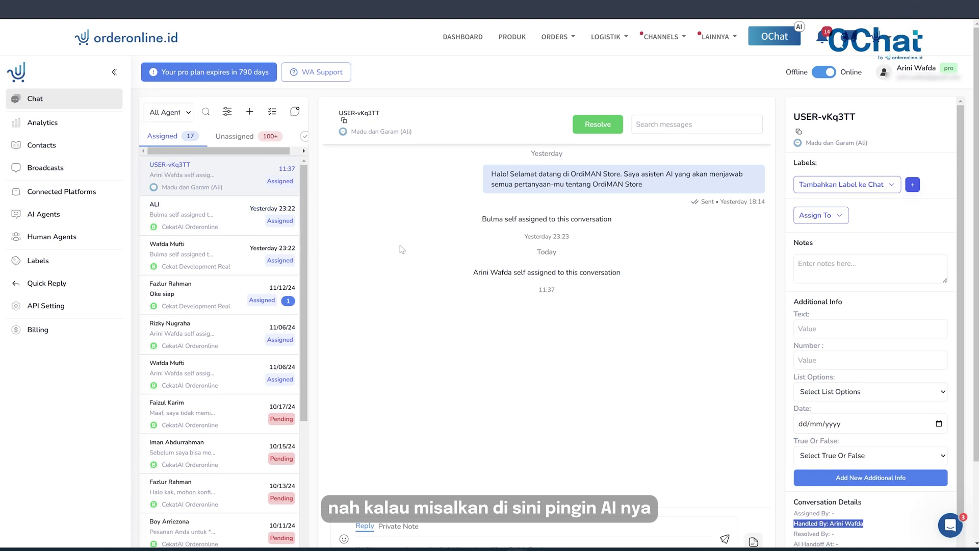
Resolve the Madu dan Garam chat to return it to the AI, and open the list of resolved chats.
mouse_move(606, 124)
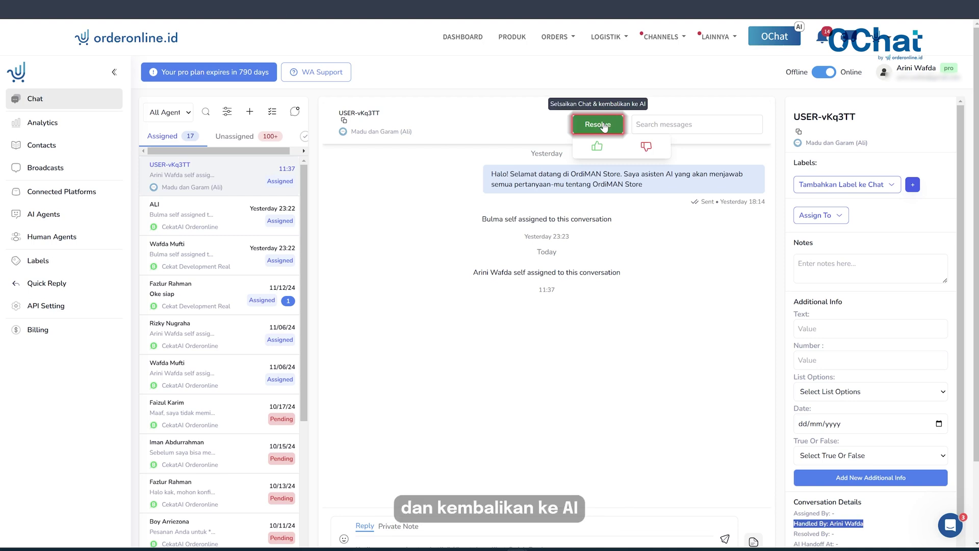
left_click(604, 124)
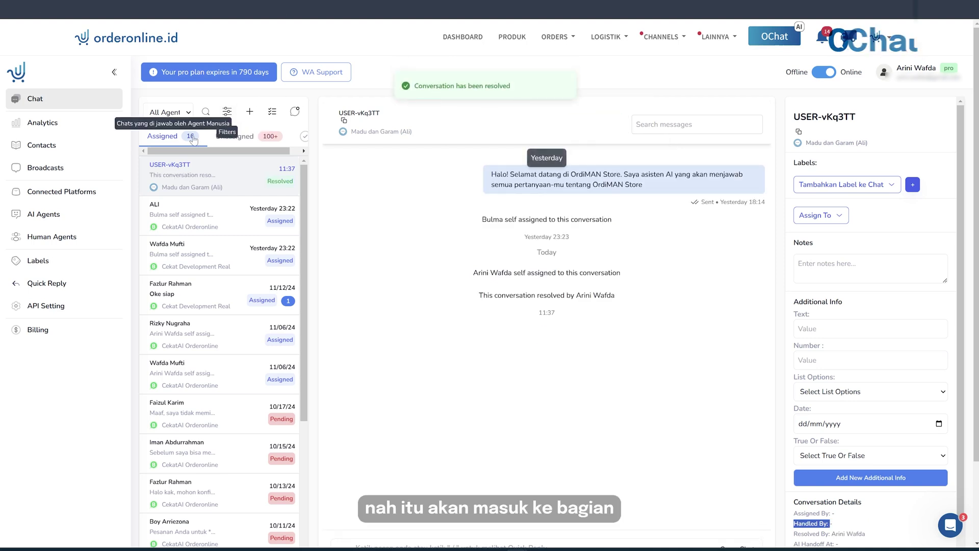
left_click(304, 135)
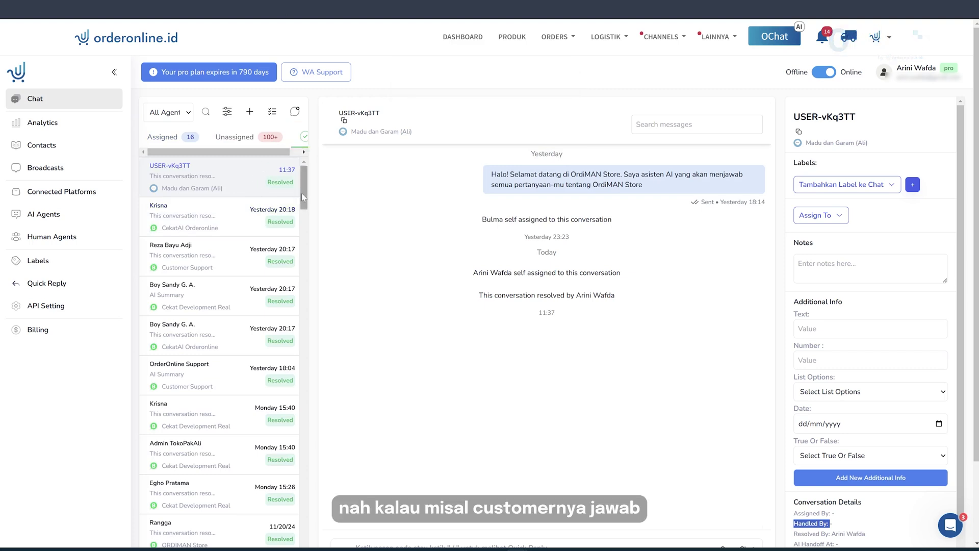
Open the OrderOnline Support chat from the unassigned chats and go back to the start of its cardigan order conversation.
left_click(248, 136)
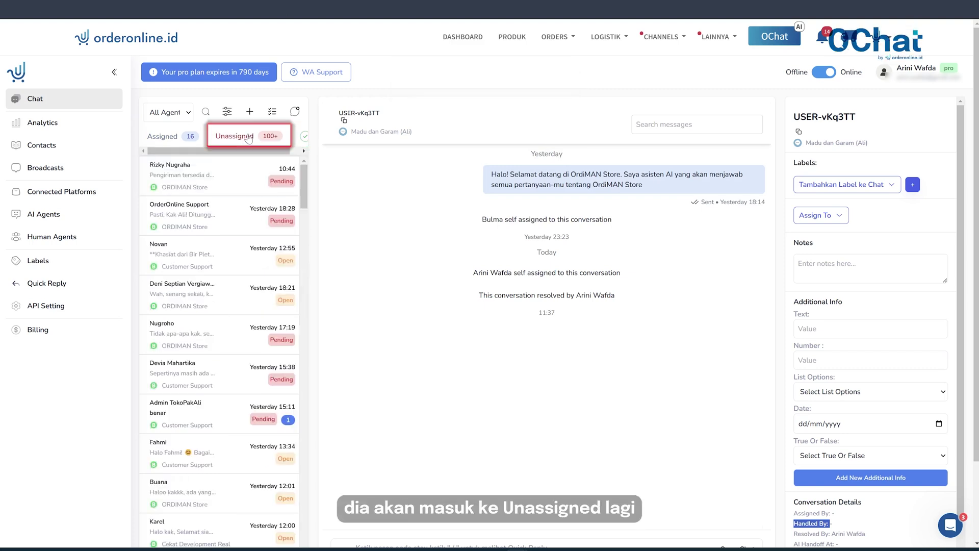
left_click(248, 222)
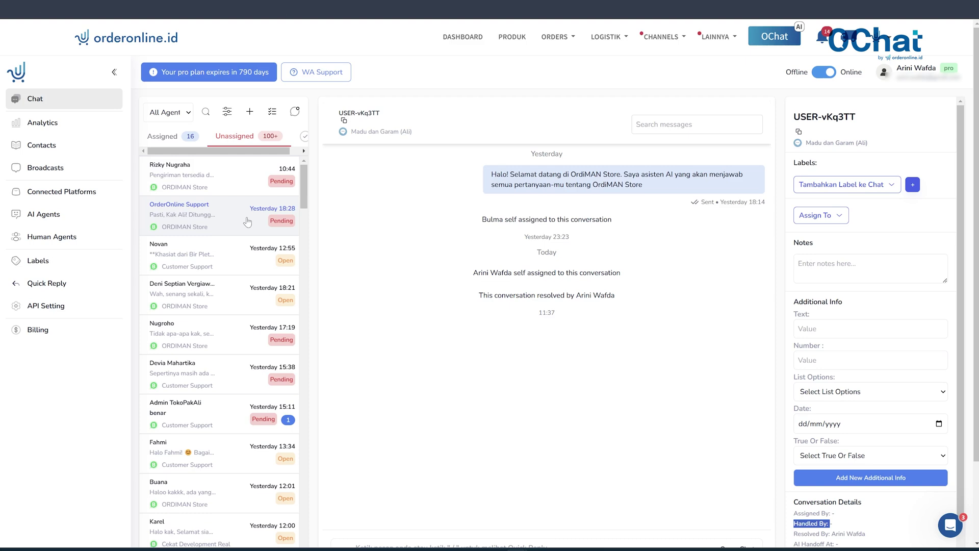
scroll(512, 305, "up", 10)
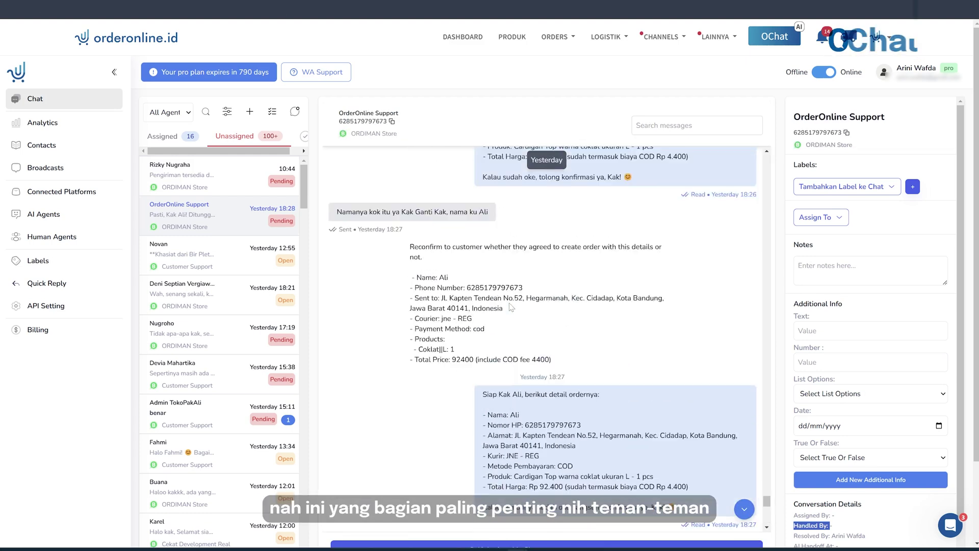
scroll(507, 311, "up", 10)
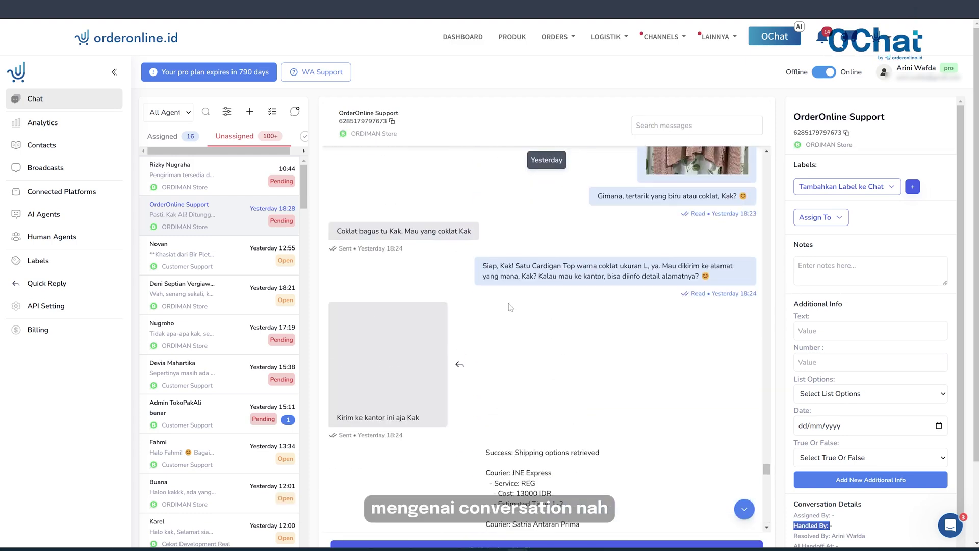
scroll(507, 311, "up", 8)
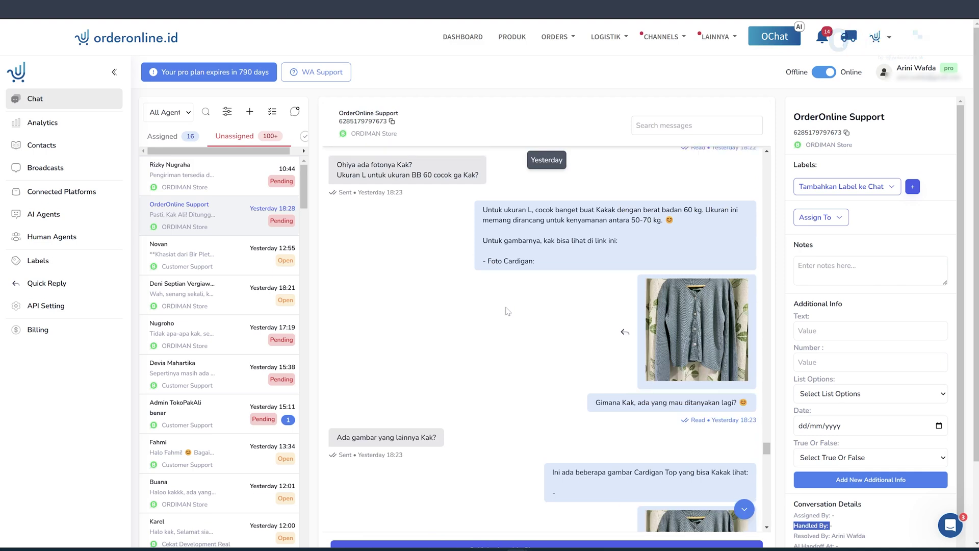
Read the customer's product questions and the AI's replies, down to the address image the customer sent.
scroll(504, 304, "down", 1)
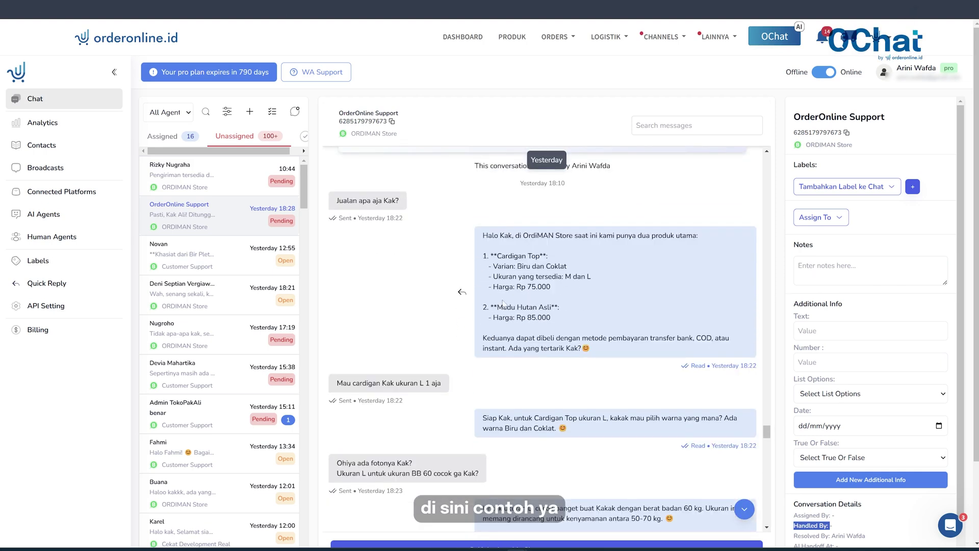
scroll(416, 288, "down", 1)
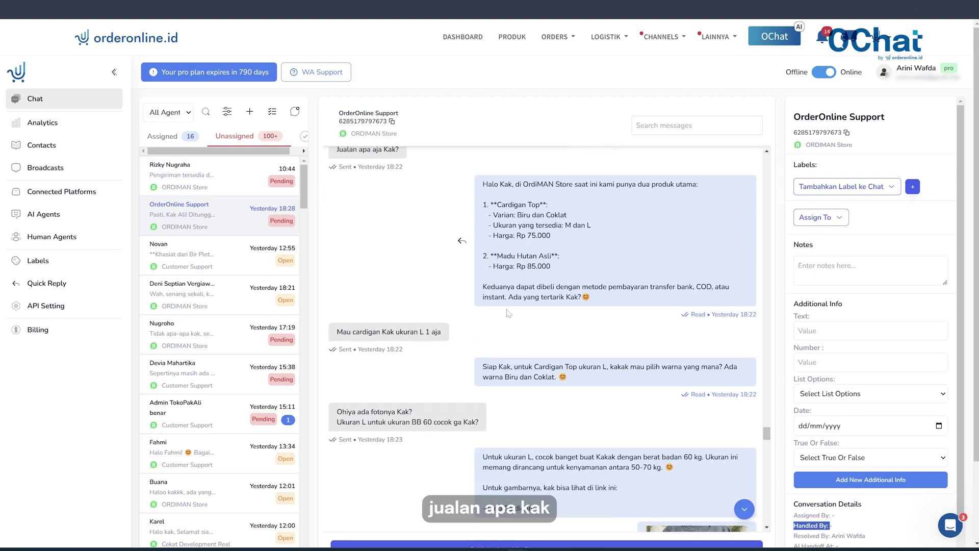
scroll(416, 287, "down", 15)
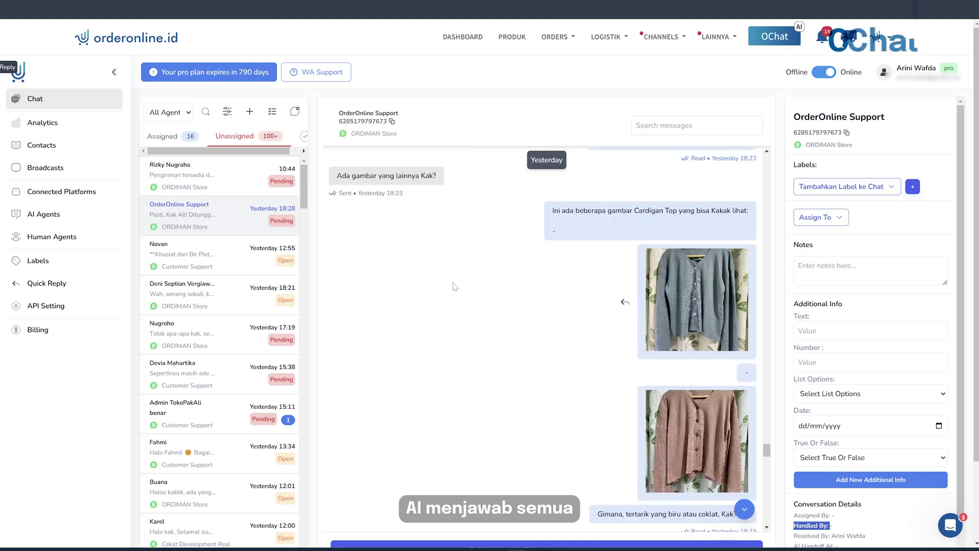
scroll(456, 288, "down", 2)
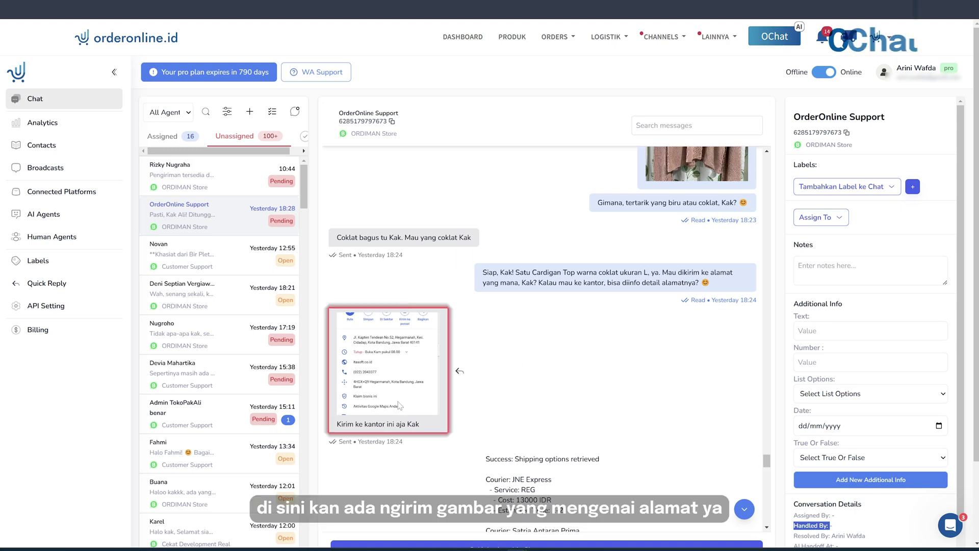
scroll(404, 391, "down", 2)
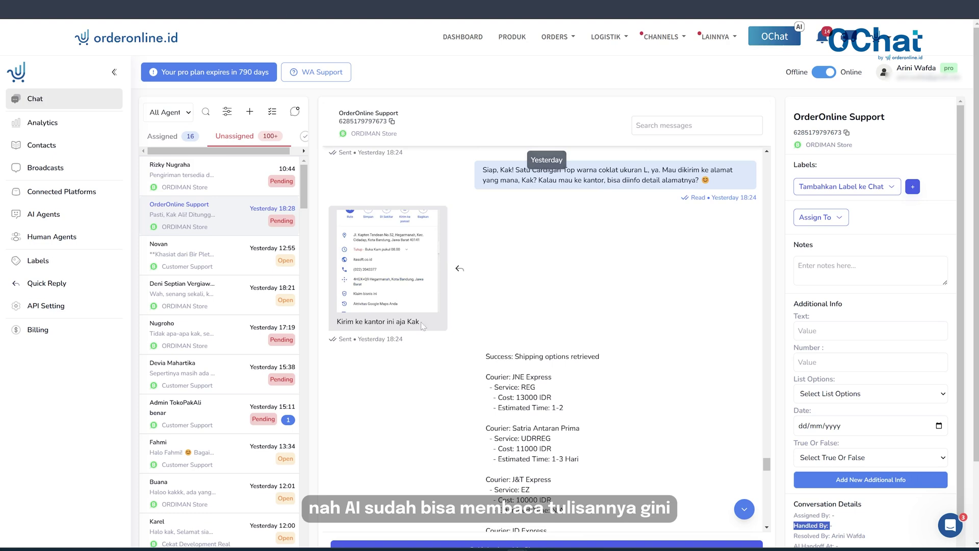
Highlight the retrieved shipping options message and its courier list, and read on to the customer's courier choice.
left_click_drag(525, 357, 616, 363)
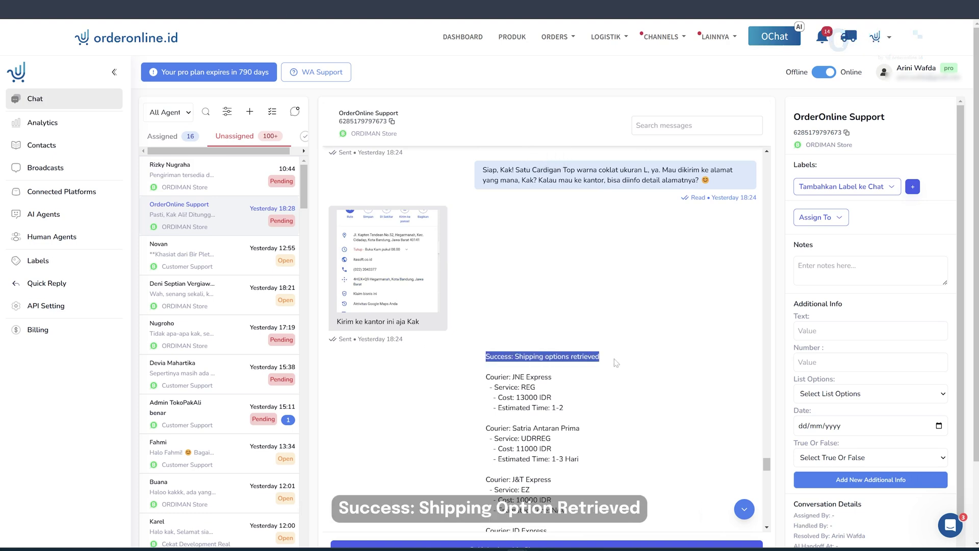
left_click(591, 370)
scroll(591, 371, "down", 3)
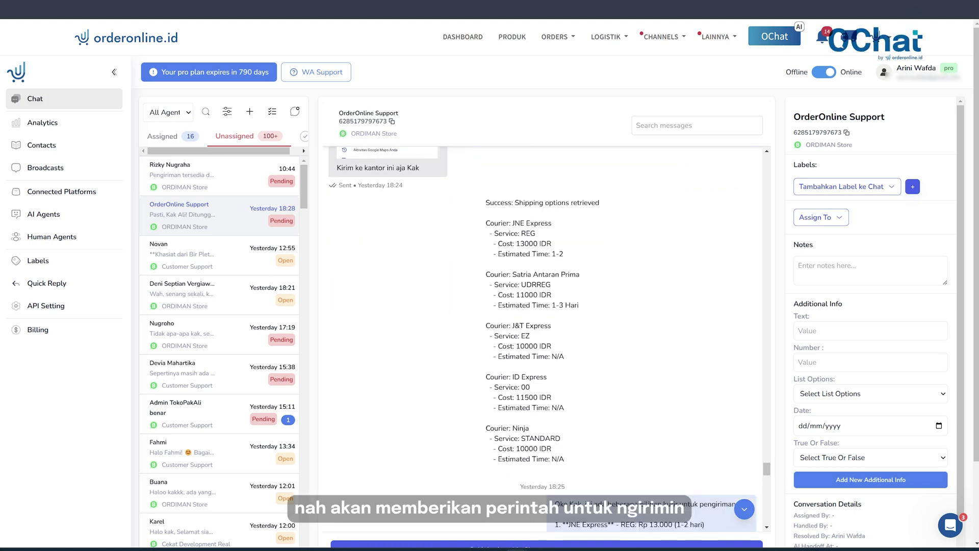
left_click_drag(485, 223, 592, 457)
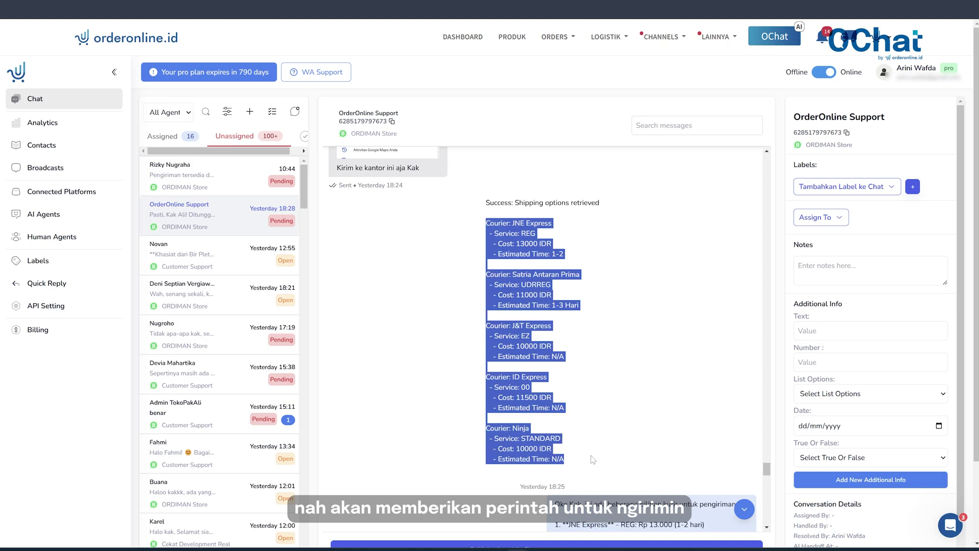
left_click(575, 342)
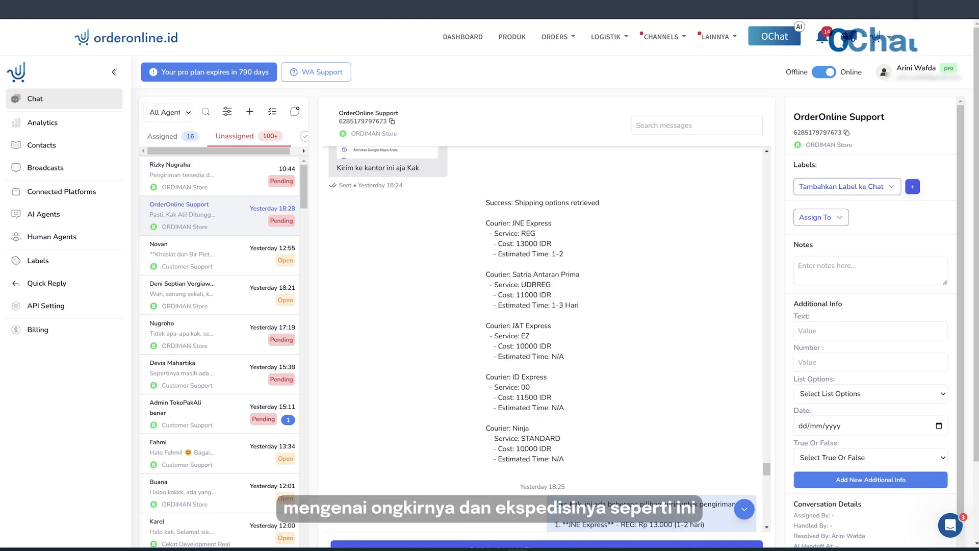
scroll(543, 299, "down", 4)
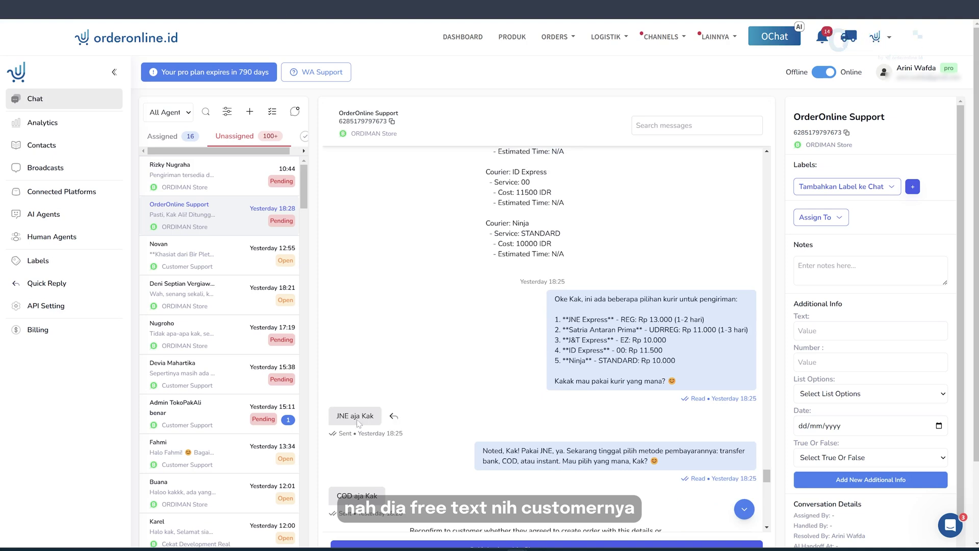
Highlight the first instruction to reconfirm the order with the customer and read the order details the AI sends.
scroll(373, 405, "down", 2)
scroll(539, 273, "down", 2)
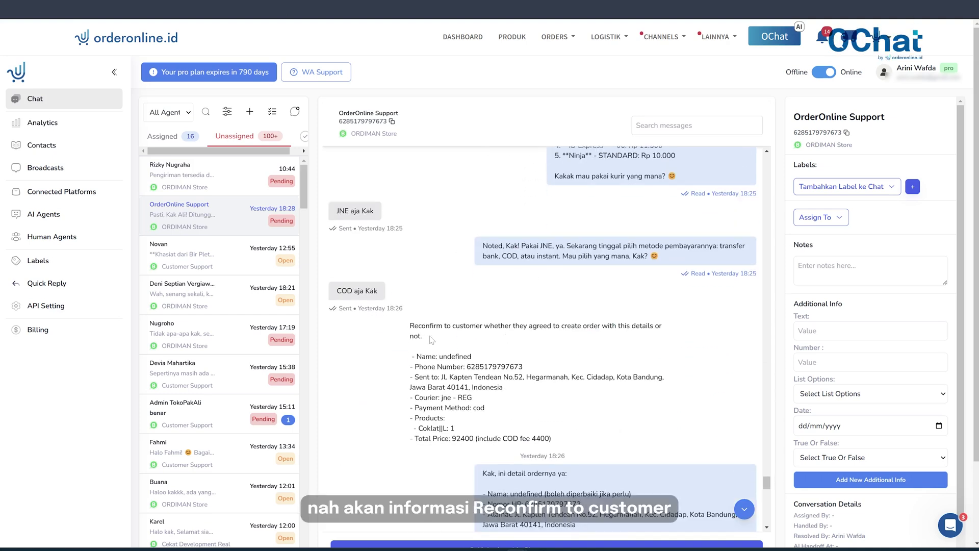
left_click_drag(432, 340, 406, 325)
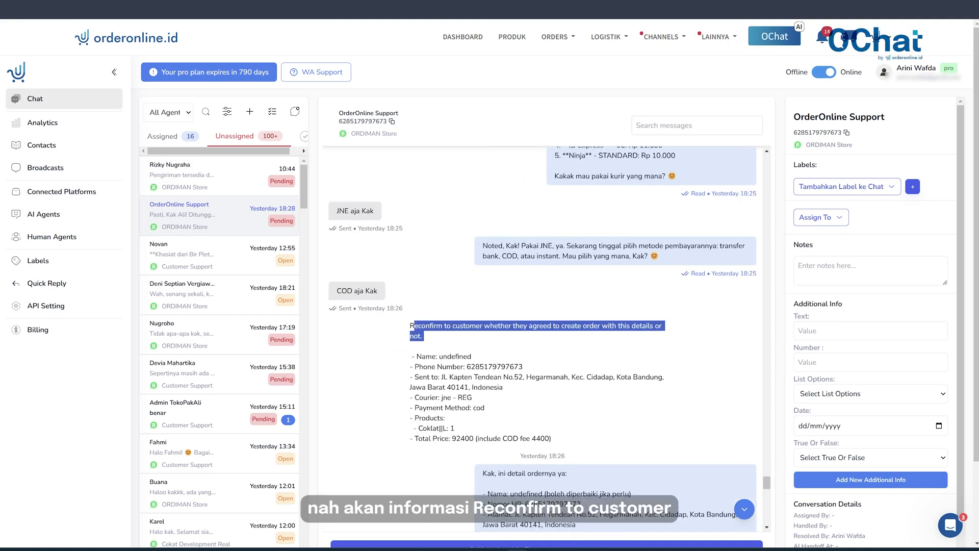
left_click(508, 335)
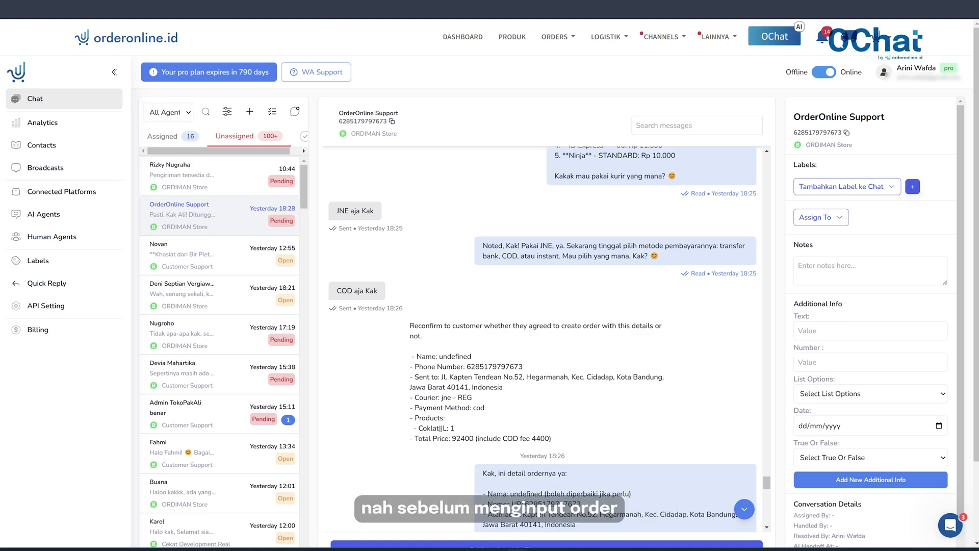
scroll(543, 337, "down", 2)
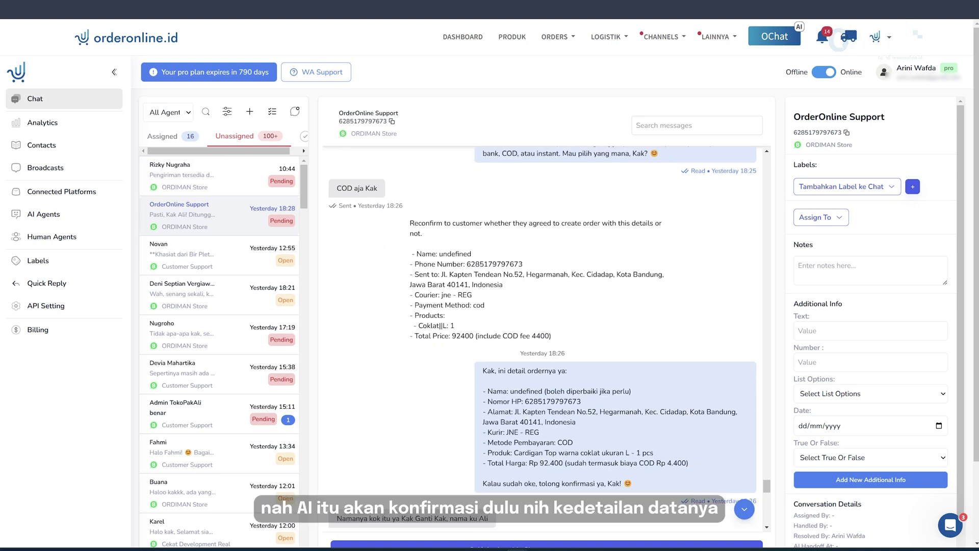
scroll(501, 383, "down", 1)
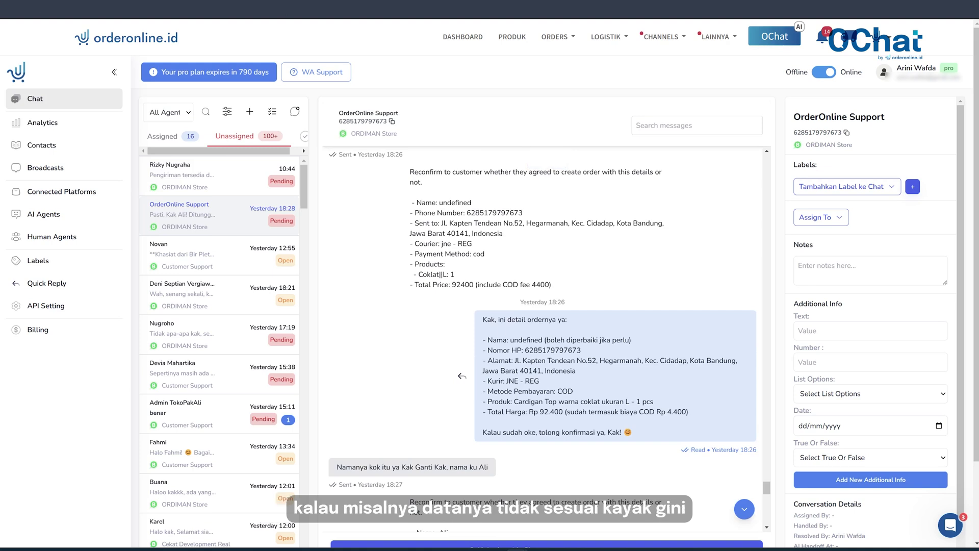
Highlight the undefined name in the AI's order details and the customer's reply correcting the name.
left_click_drag(518, 340, 647, 340)
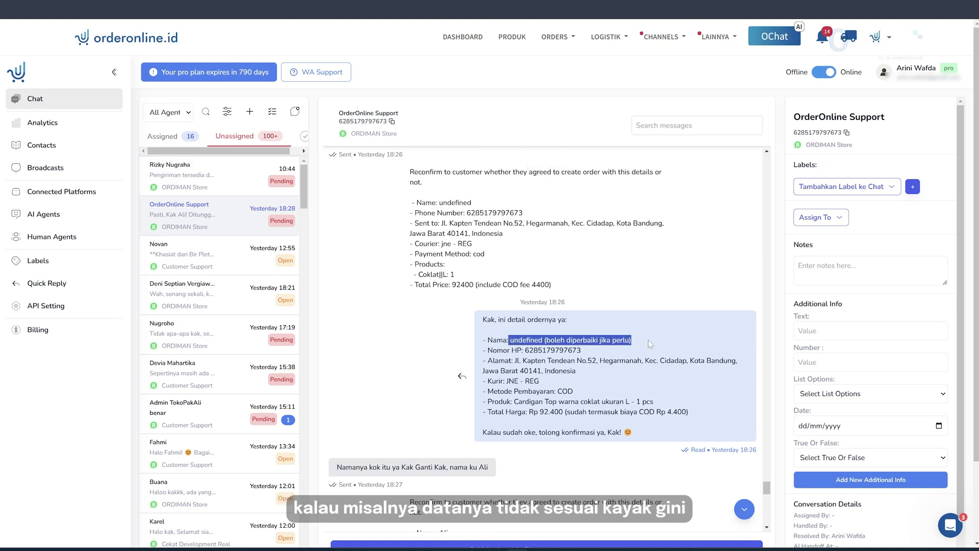
left_click(618, 357)
scroll(618, 357, "down", 2)
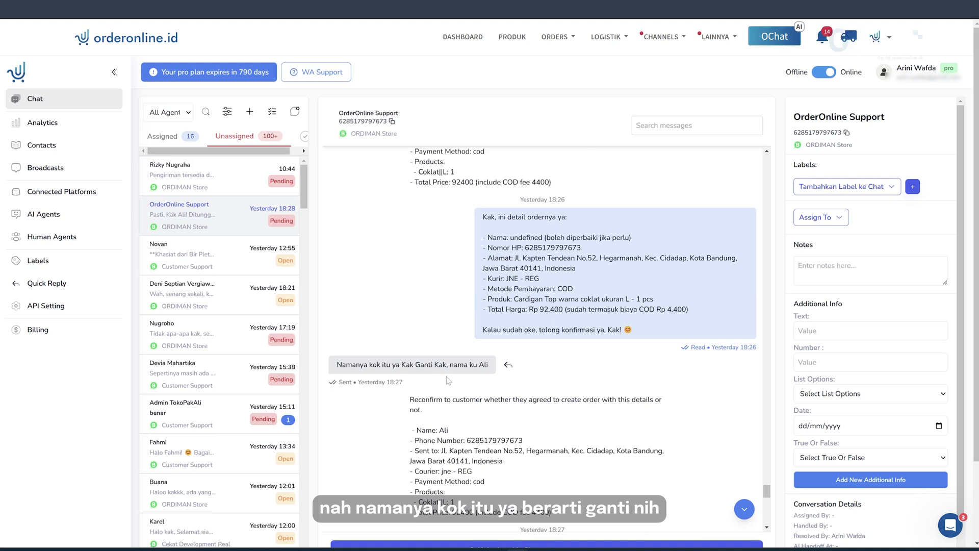
left_click_drag(451, 364, 479, 365)
scroll(478, 364, "down", 2)
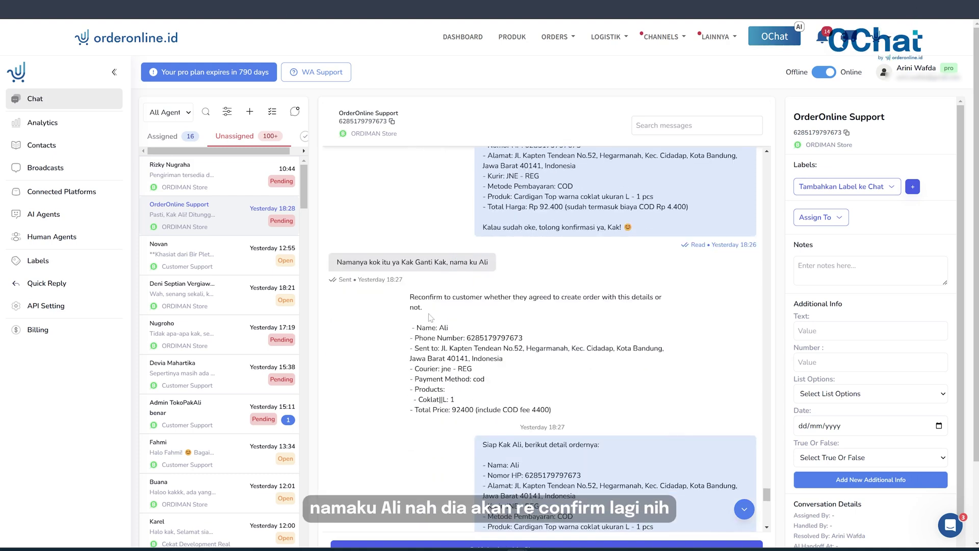
Check the second reconfirmation message, highlight the corrected order details, and read the customer's approval.
left_click_drag(430, 317, 403, 297)
left_click(402, 297)
scroll(510, 346, "down", 3)
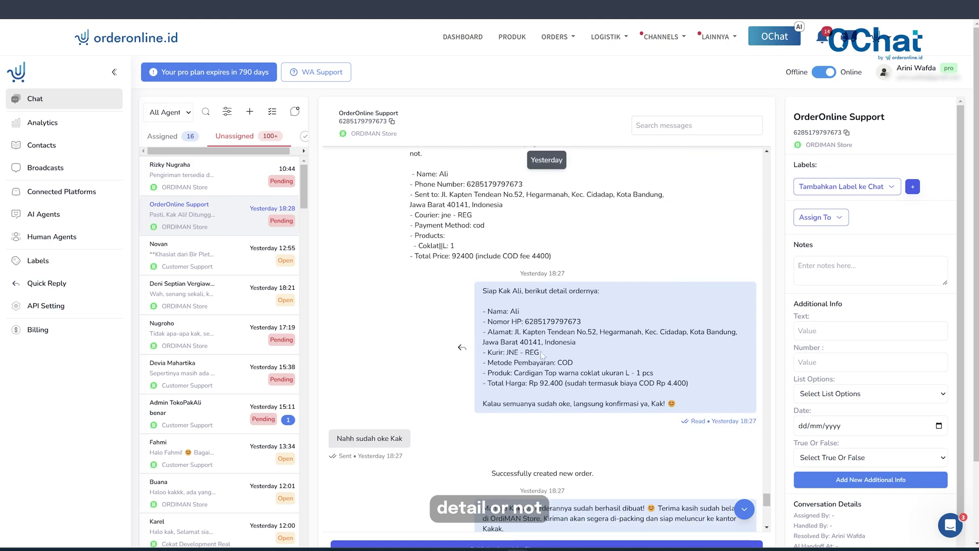
triple_click(545, 293)
left_click_drag(487, 311, 690, 398)
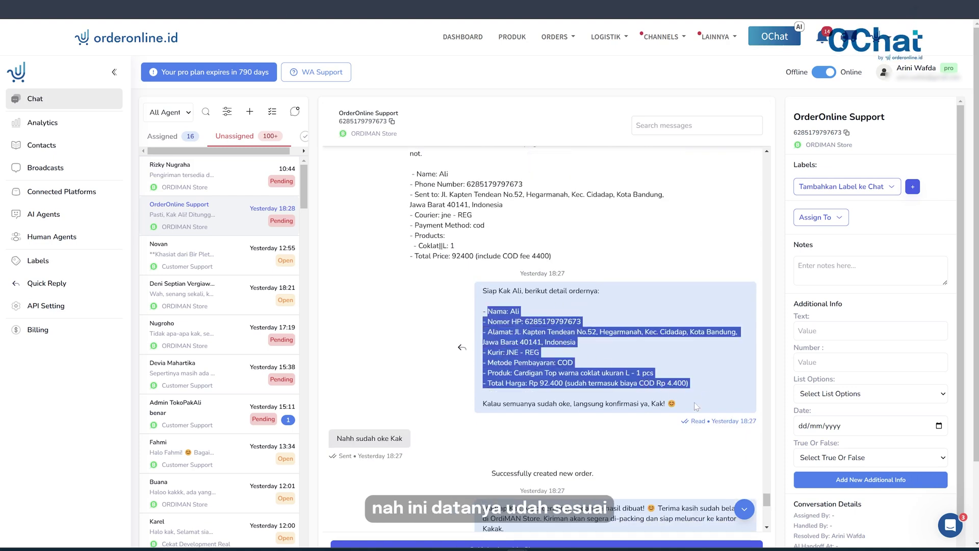
left_click(343, 434)
Highlight the message about the new order's creation and show the Orders options that include the Order List.
scroll(512, 343, "down", 3)
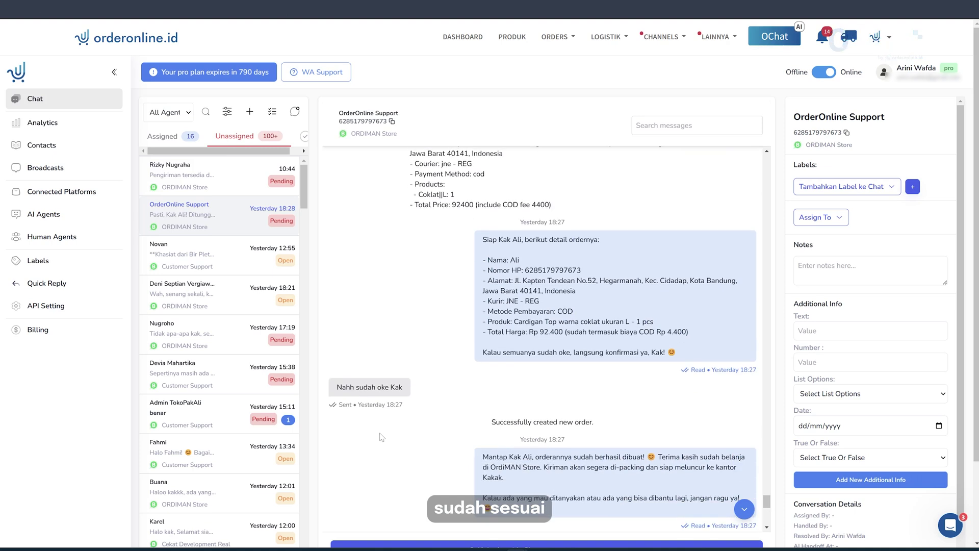
left_click_drag(489, 319, 620, 324)
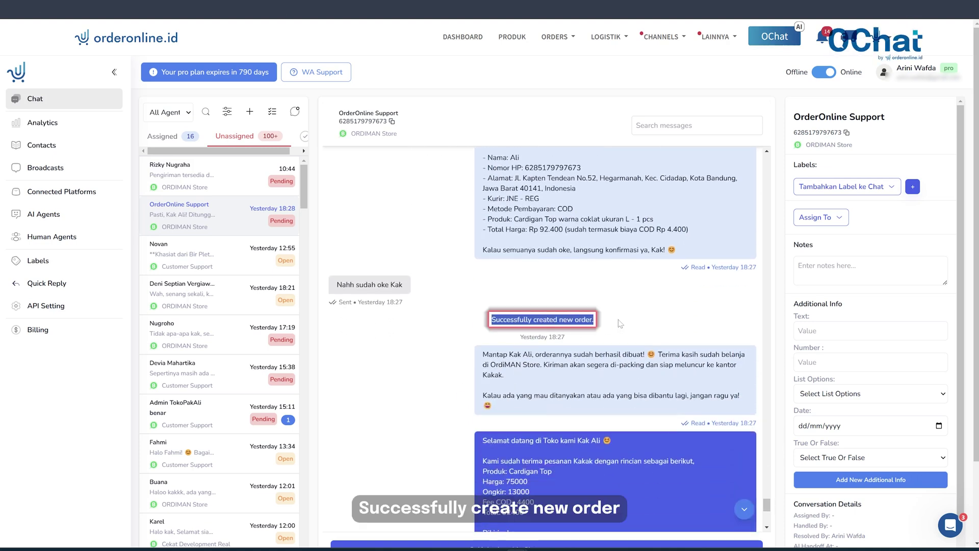
left_click(481, 335)
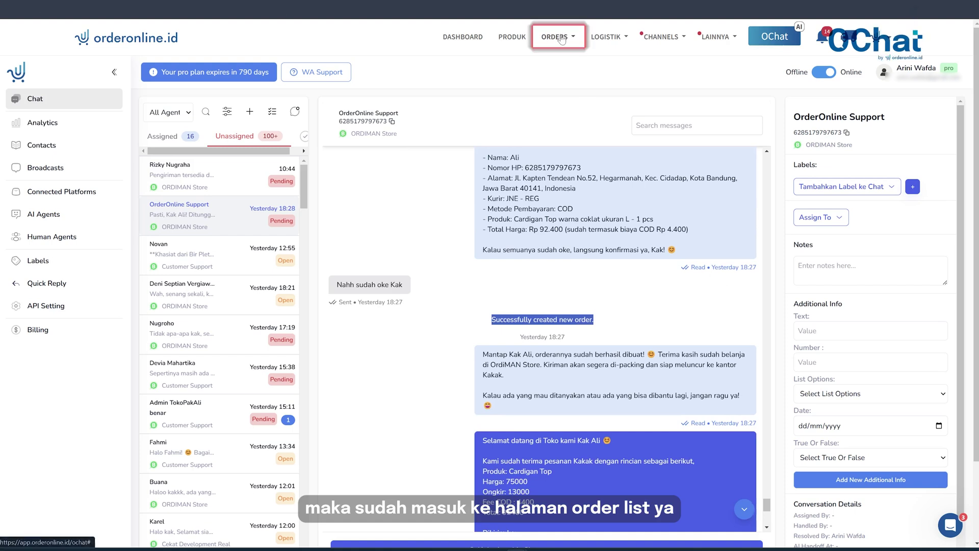
left_click(563, 40)
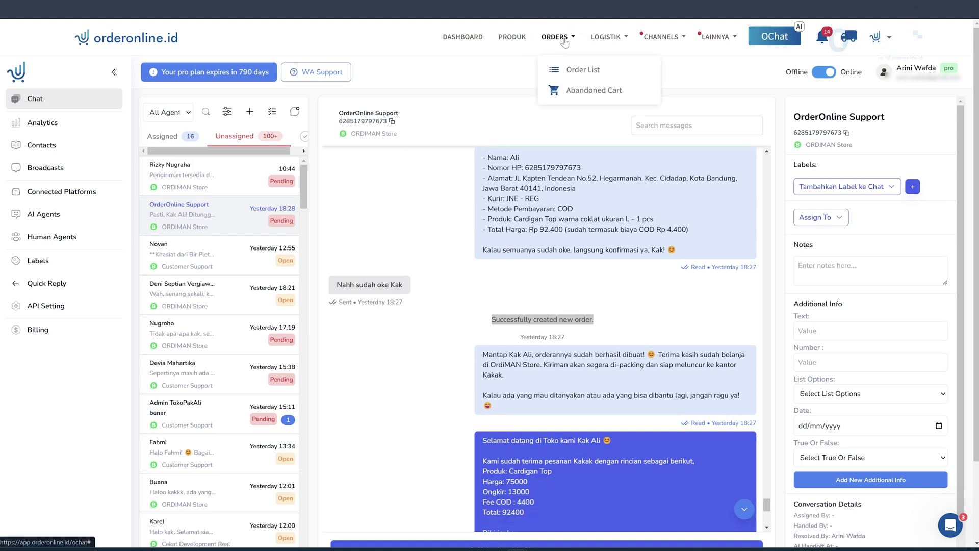
Examine the dark blue order message in the chat and highlight its full text from greeting to payment instructions.
scroll(622, 296, "down", 2)
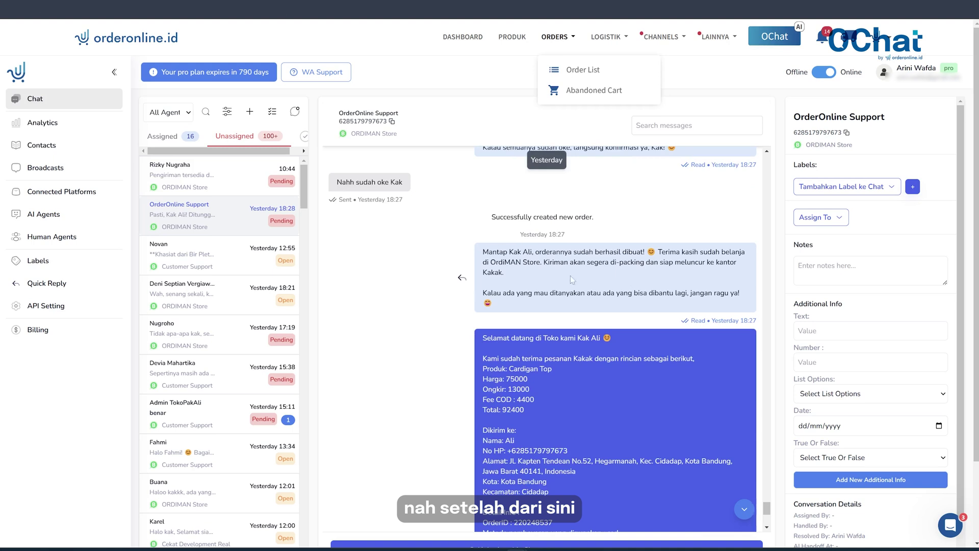
scroll(572, 367, "down", 2)
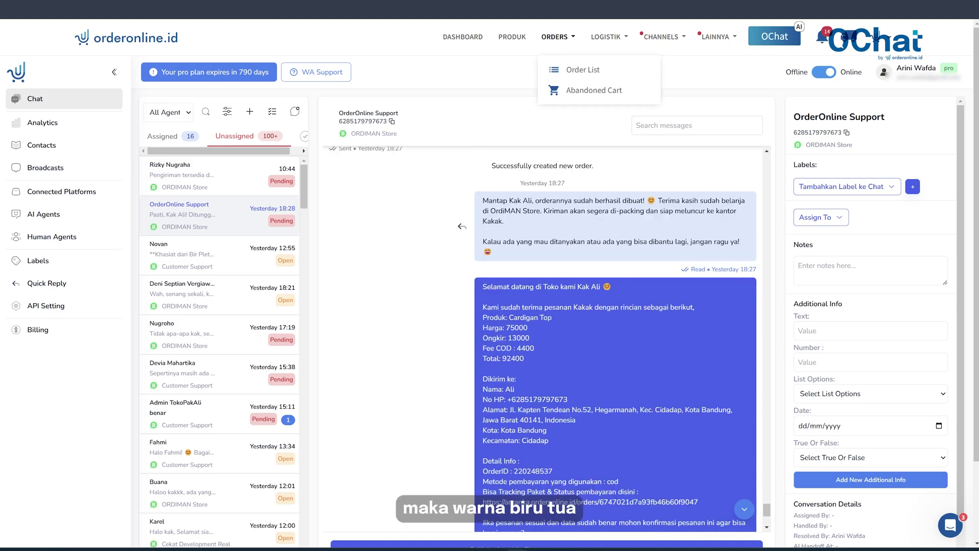
scroll(572, 368, "down", 2)
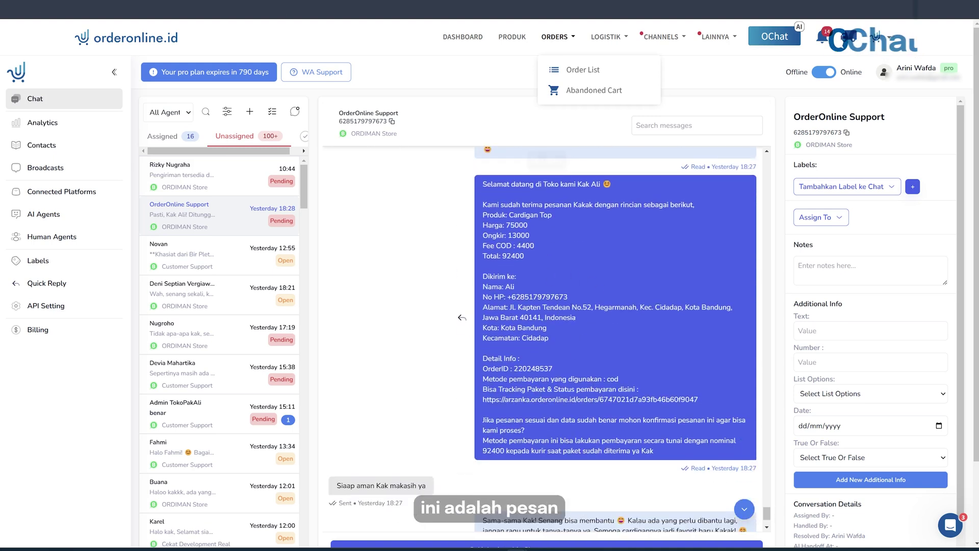
left_click_drag(666, 451, 478, 176)
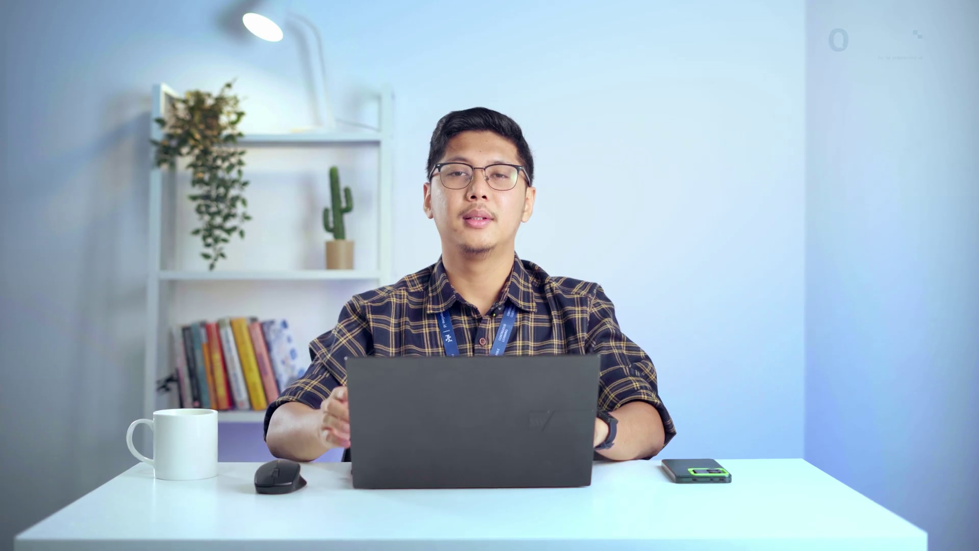